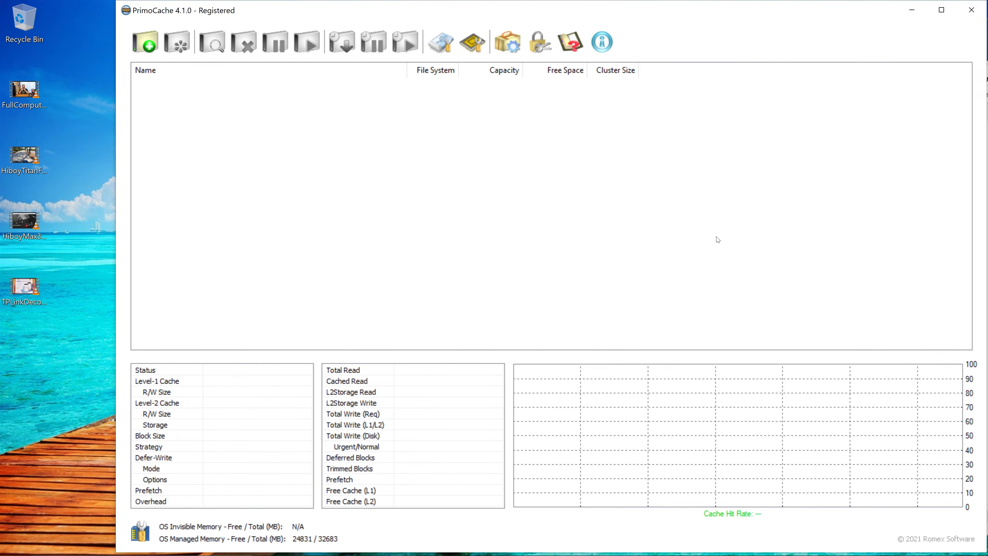
- Switch to the Word document and review its four numbered questions, ending on whether caching speeds up USB drives
key(alt+Tab)
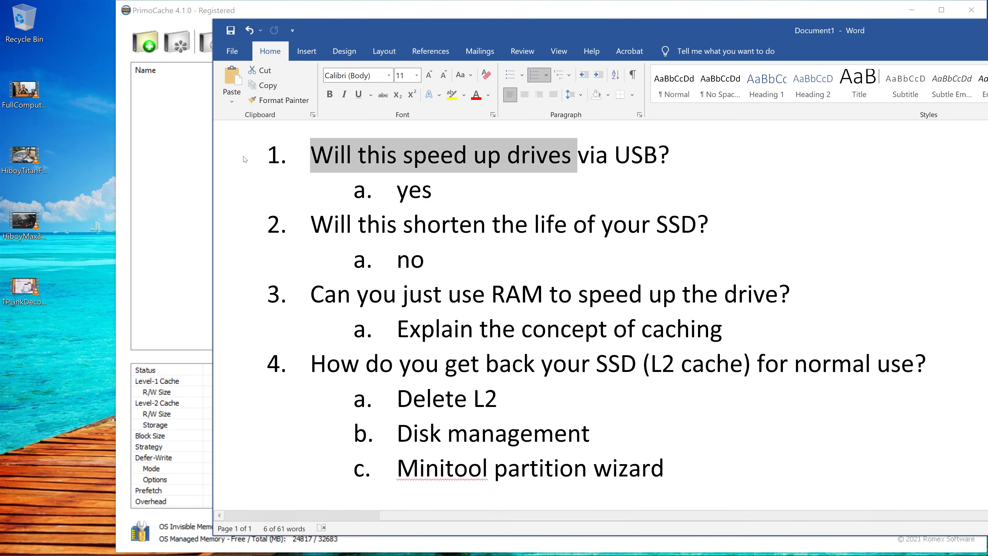
click(408, 189)
drag(310, 156, 669, 156)
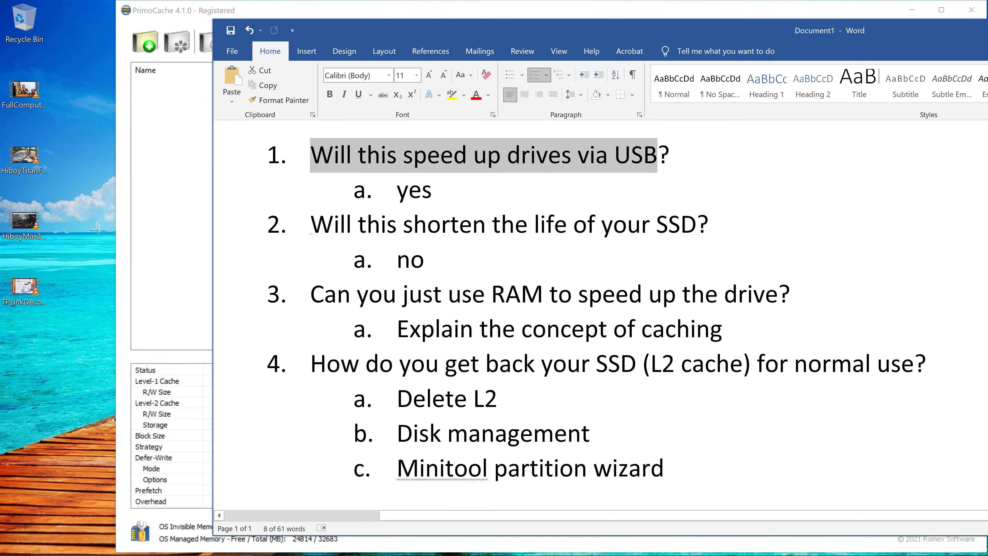
drag(310, 225, 696, 225)
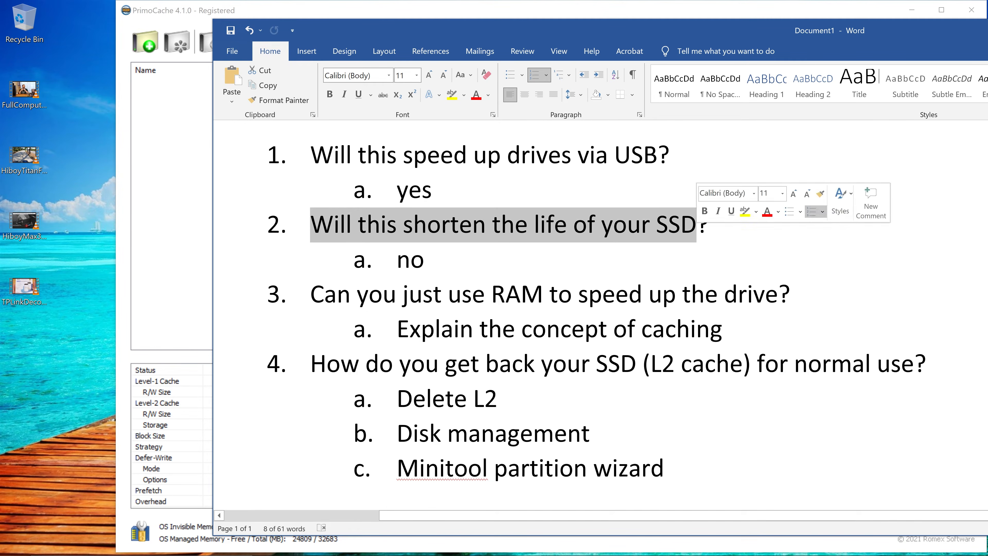
drag(310, 294, 778, 295)
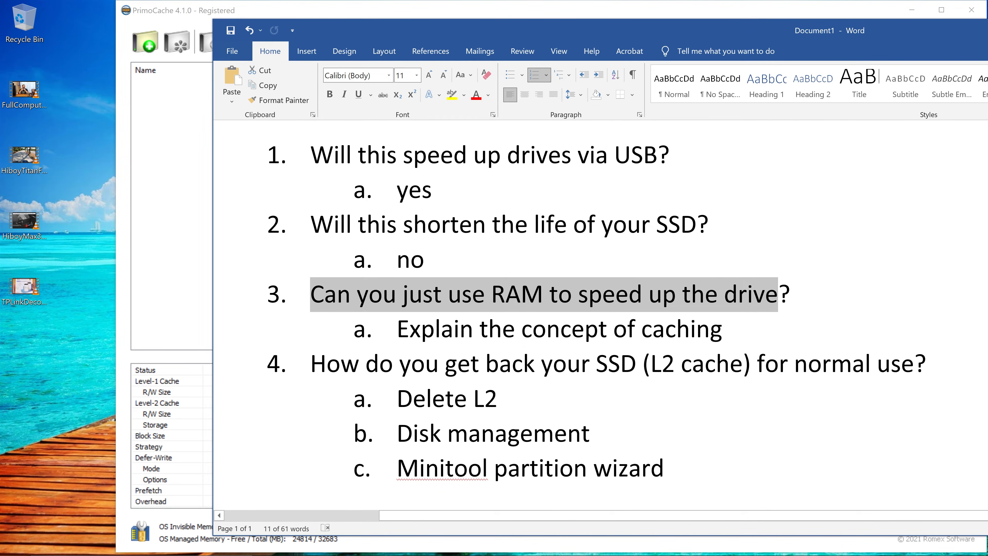
drag(309, 364, 651, 364)
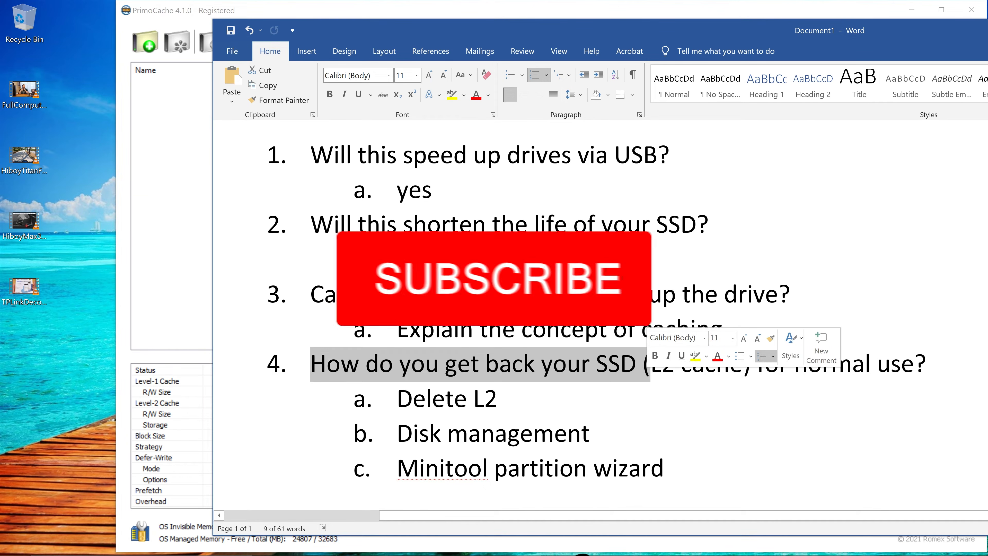
drag(743, 364, 877, 364)
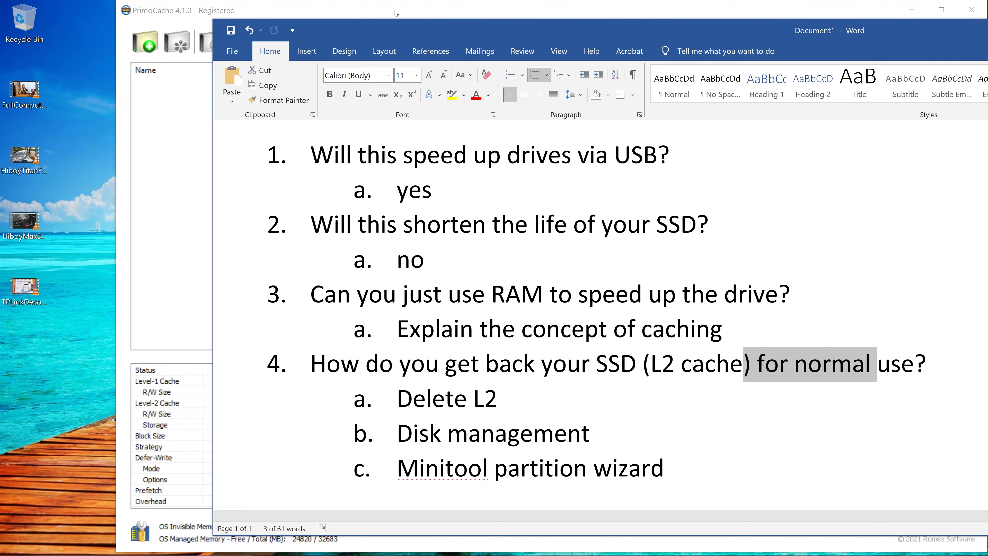
drag(310, 155, 449, 195)
- Inspect the USB drive BackupDrive (E:) among the PC's drives in File Explorer and return to the Word document
mouse_move(297, 544)
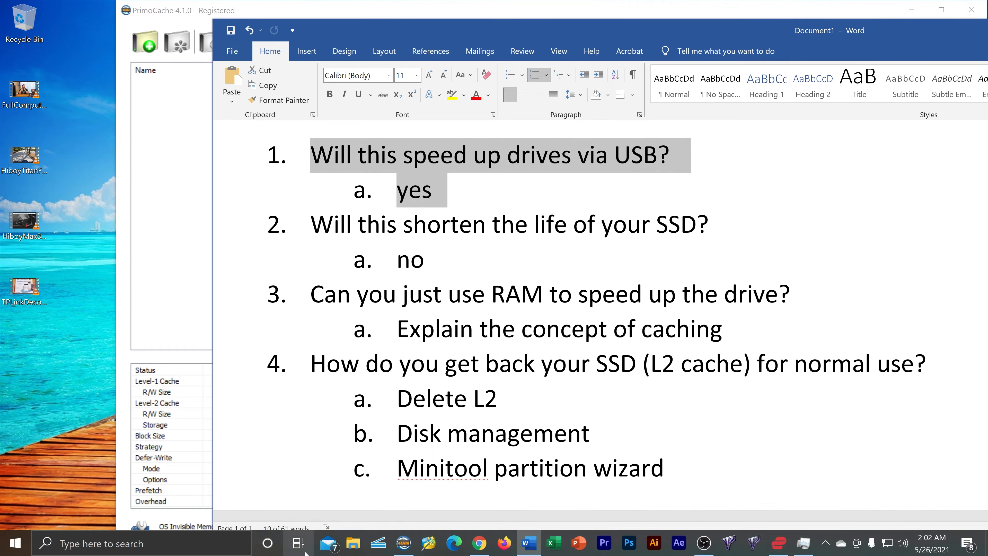
click(354, 543)
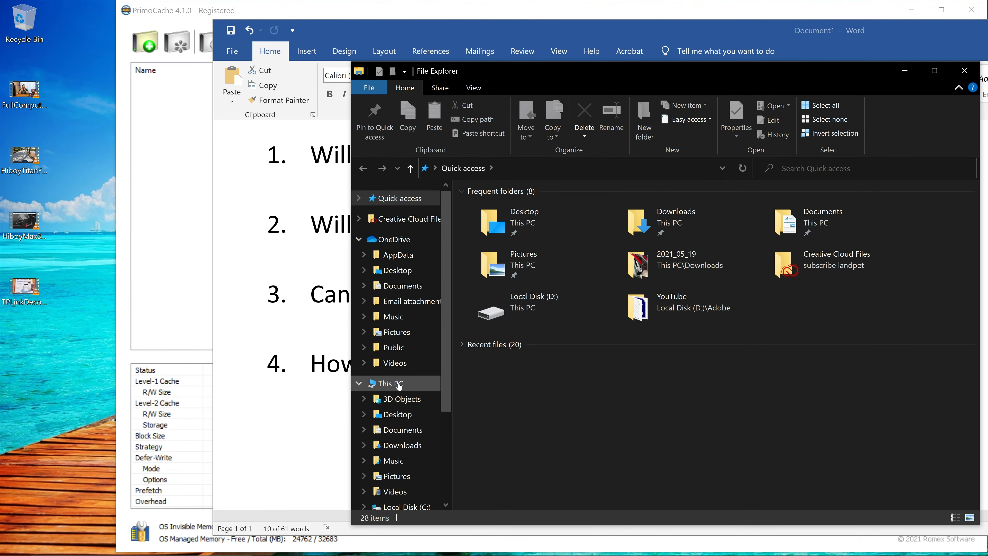
click(391, 383)
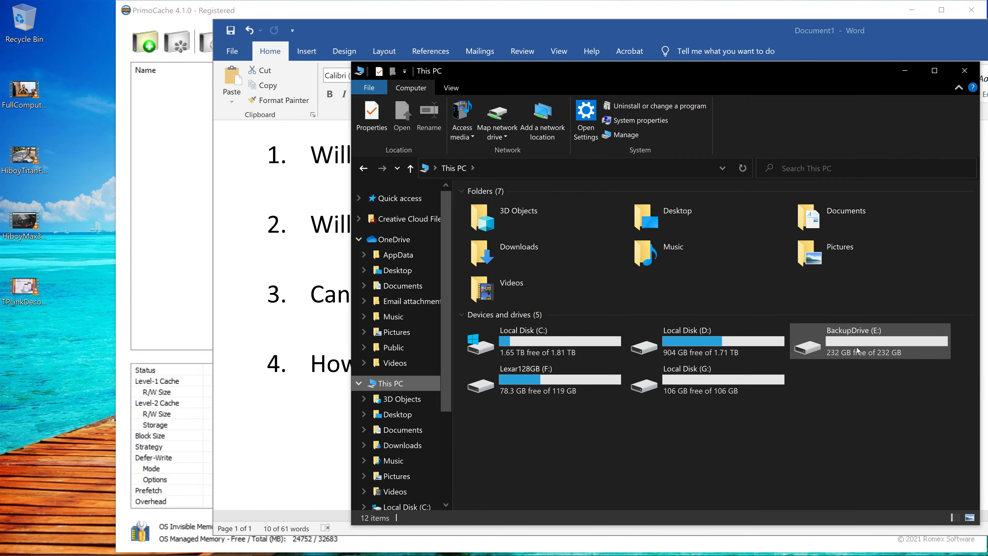
double_click(870, 340)
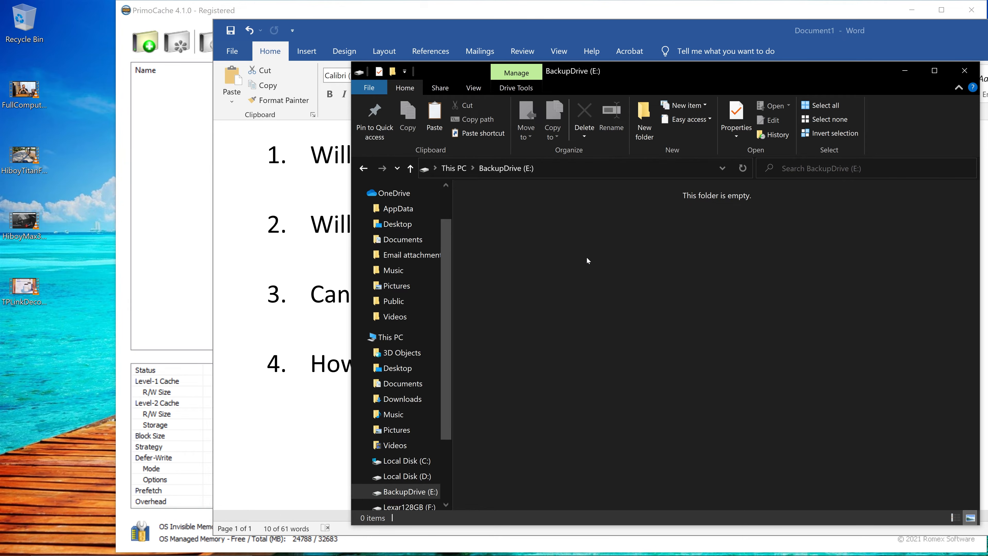
click(364, 168)
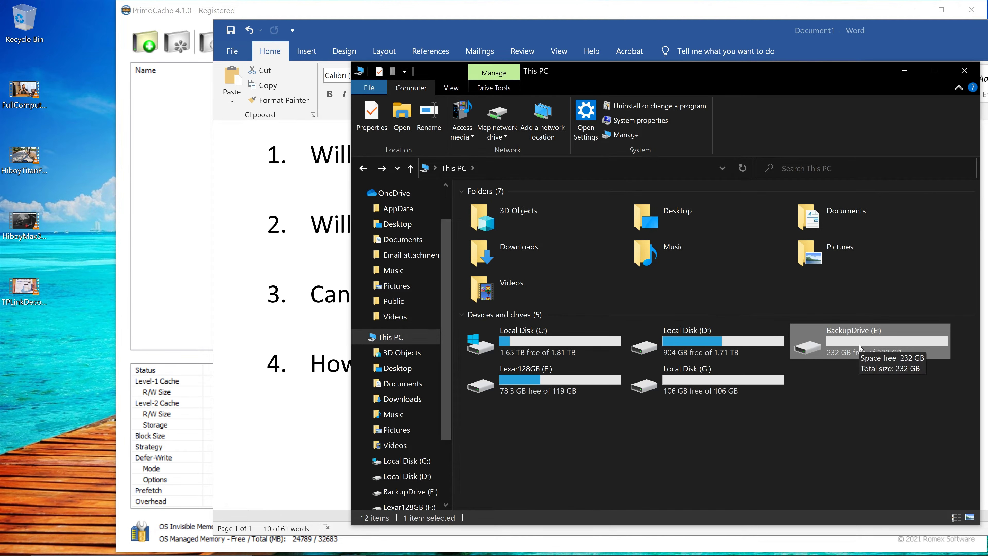
click(472, 32)
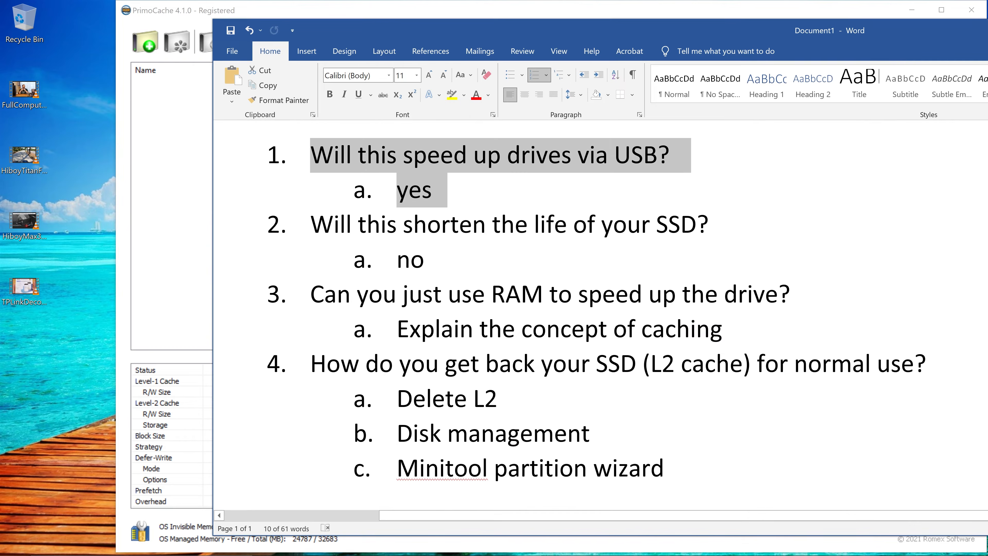
- Move to the SSD lifespan question, switch to the browser's "mtbf ssd" search results and highlight the term mtbf
click(459, 224)
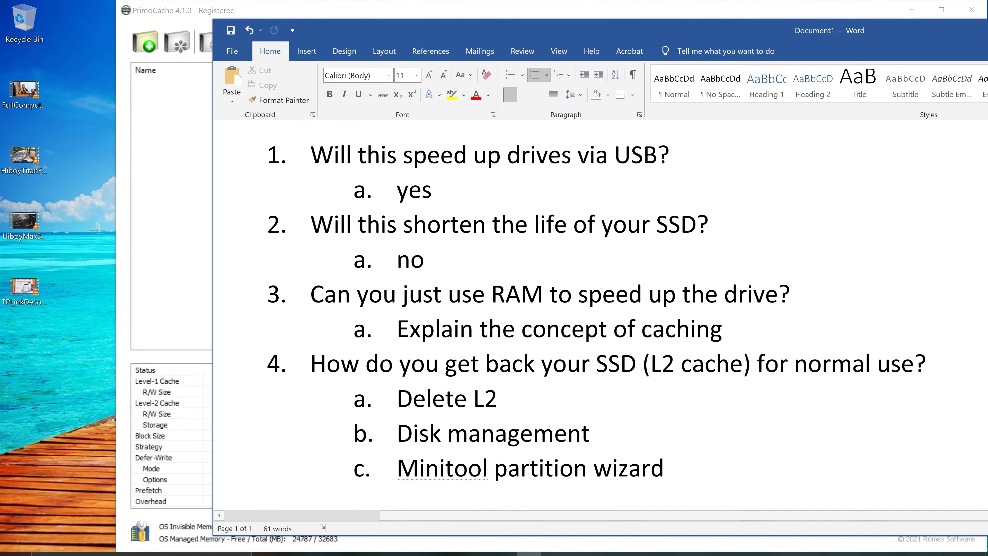
mouse_move(405, 554)
click(477, 545)
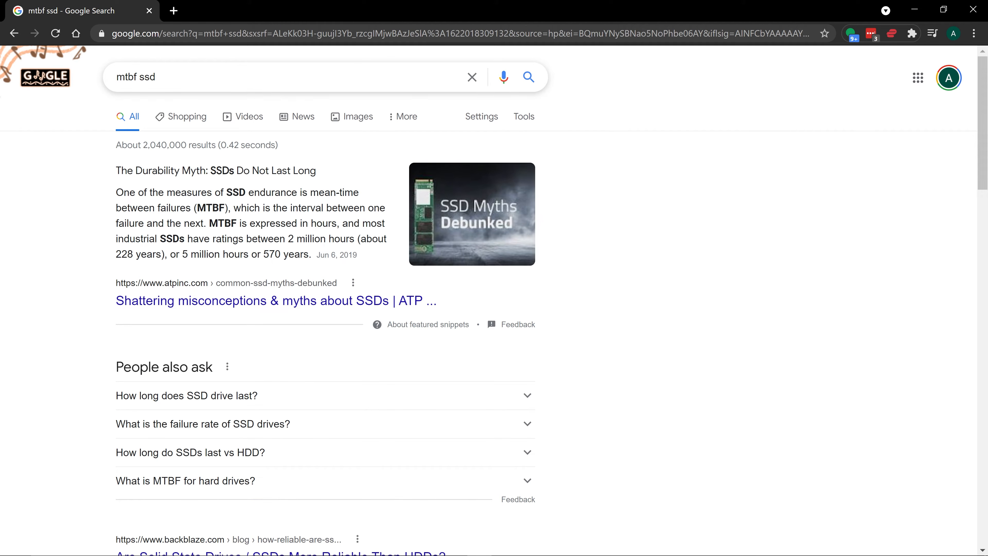
drag(117, 77, 137, 77)
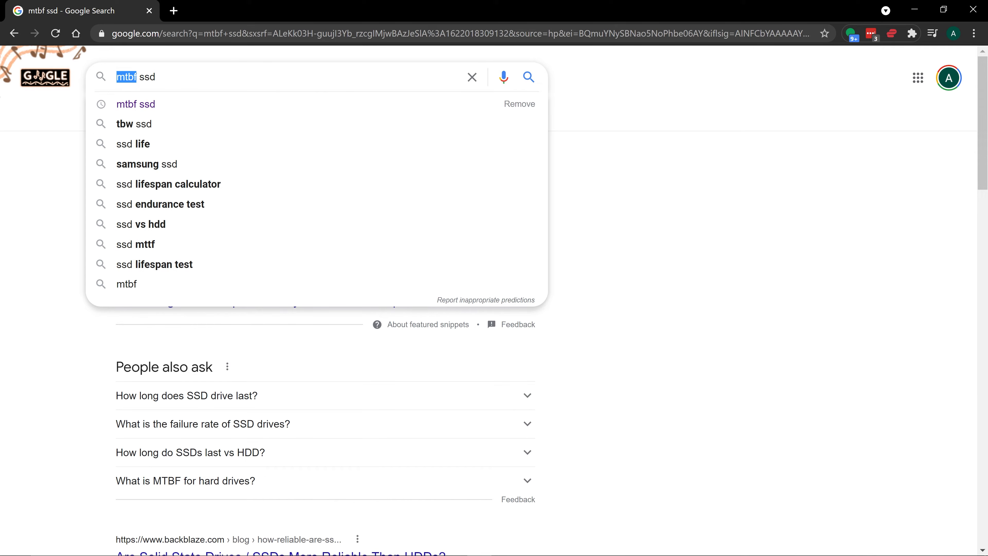
key(End)
click(19, 256)
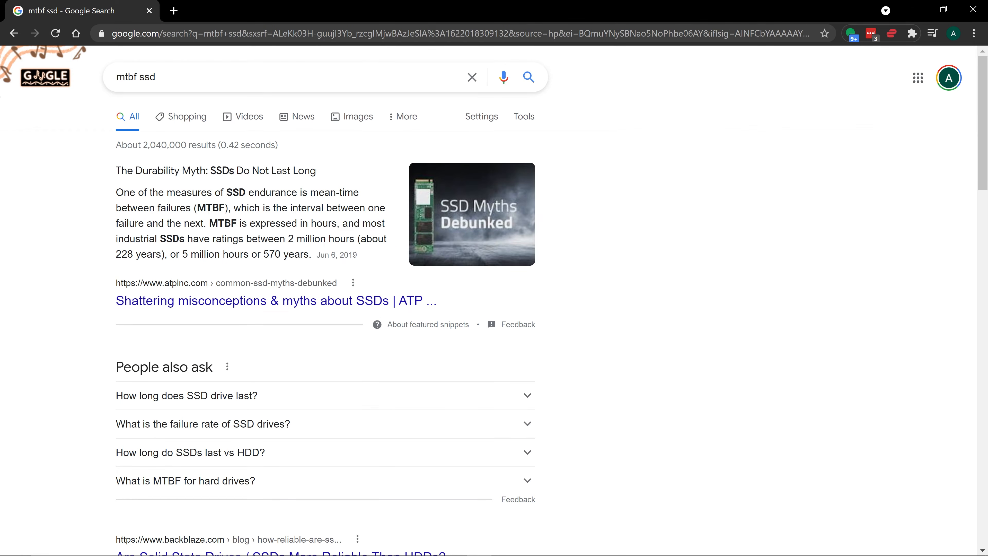
- Read the featured snippet on SSD durability, highlighting its MTBF definition and the ratings in hours and years
drag(164, 171, 304, 173)
click(211, 174)
click(266, 188)
drag(210, 223, 236, 223)
click(237, 225)
drag(157, 238, 334, 239)
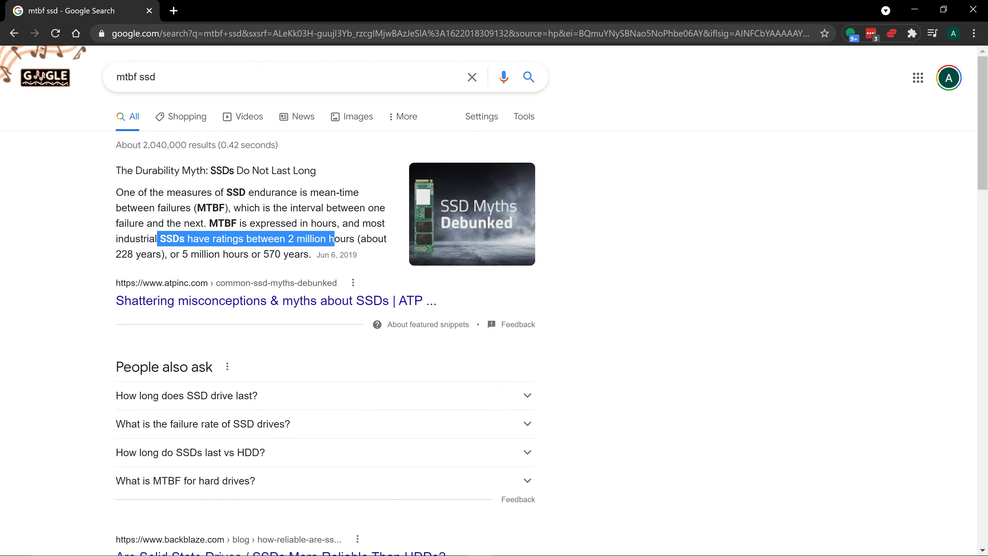
drag(116, 255, 275, 254)
click(135, 255)
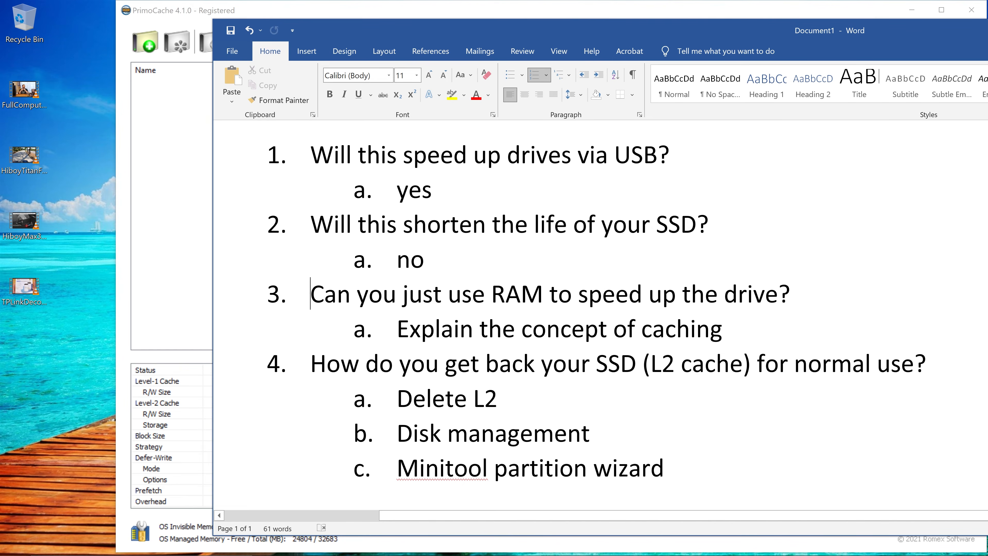
- Highlight the question about speeding up drives with RAM and examine memory usage in Task Manager
drag(310, 294, 682, 294)
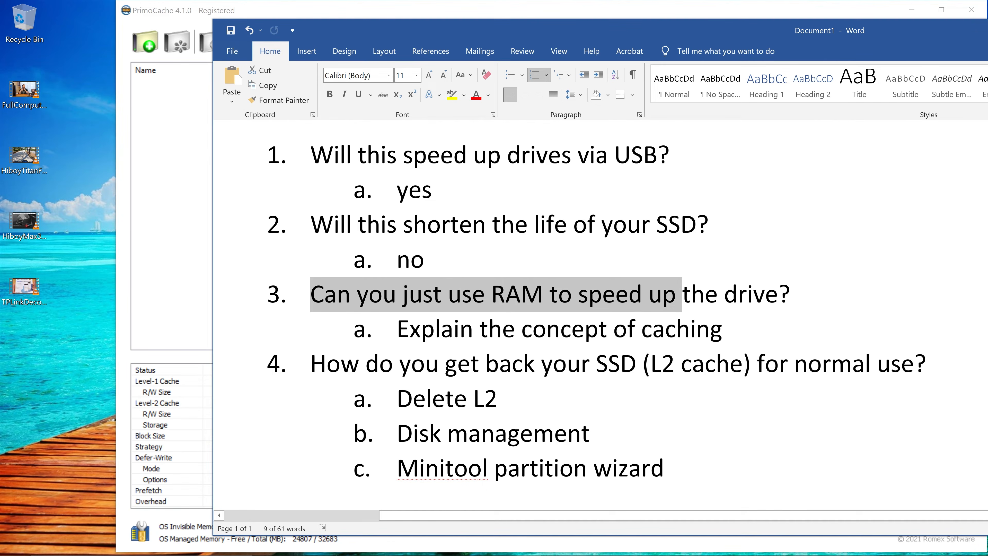
key(alt+Tab)
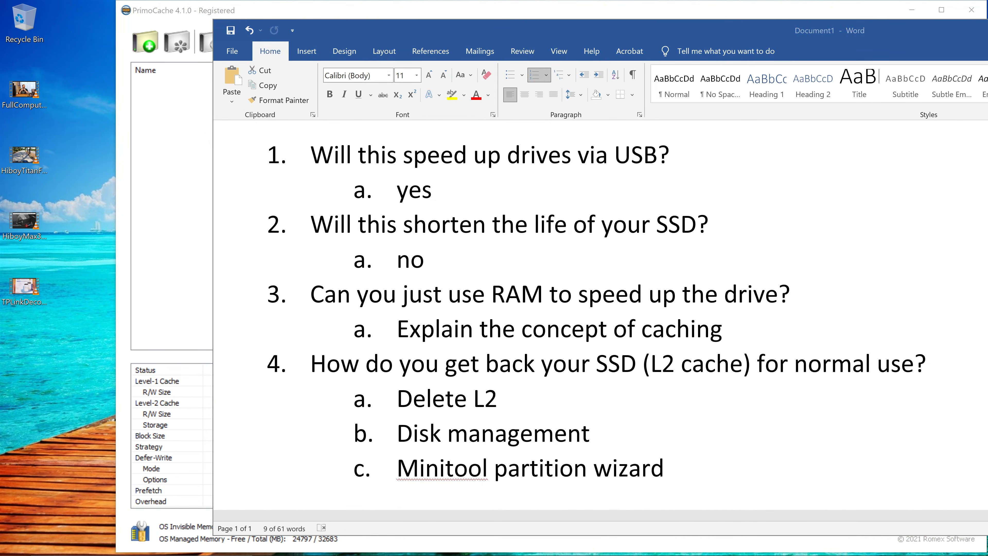
drag(987, 93, 609, 60)
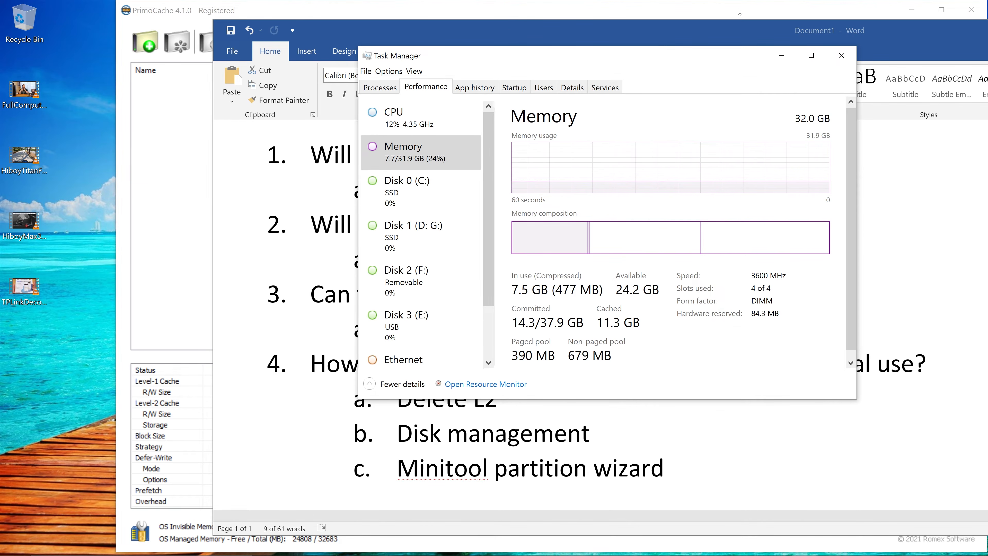
drag(709, 57, 836, 86)
- Switch to PrimoCache, start a new cache task and select BackupDrive (E:) as the volume to cache
click(716, 5)
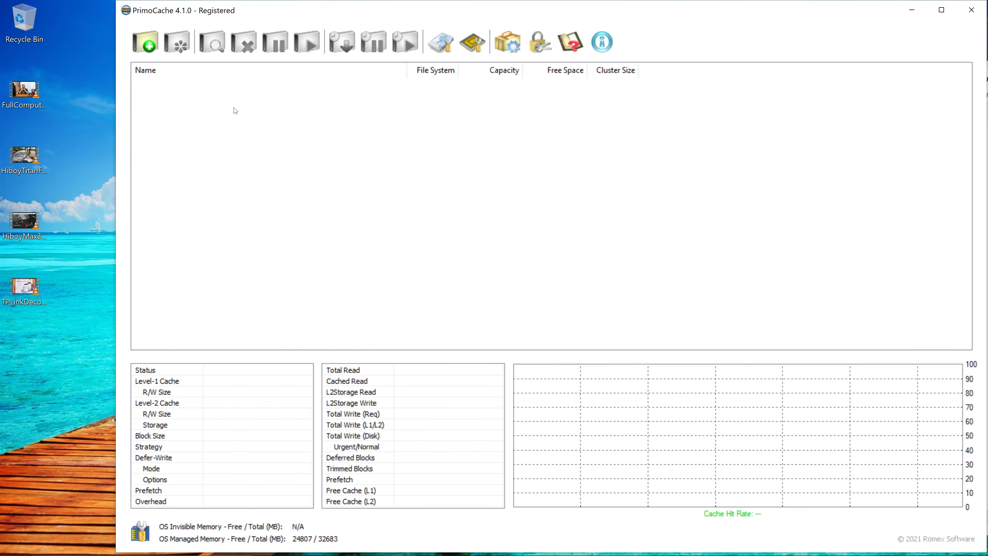
click(142, 46)
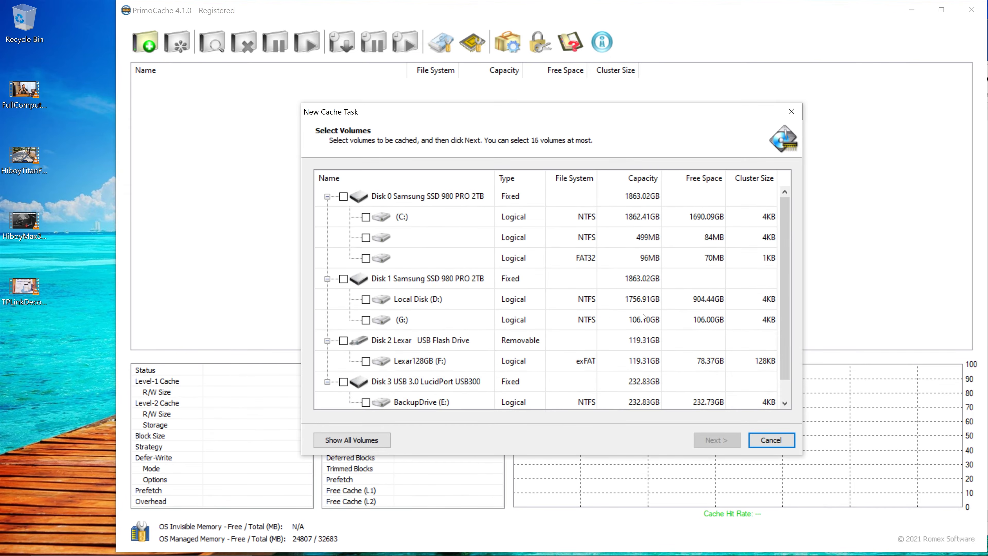
drag(790, 315, 770, 422)
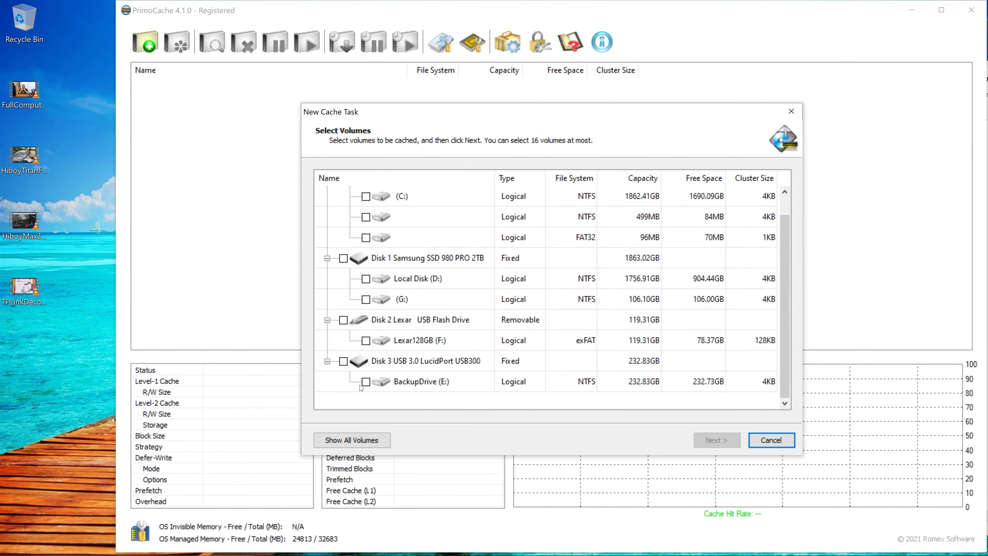
click(381, 382)
click(365, 381)
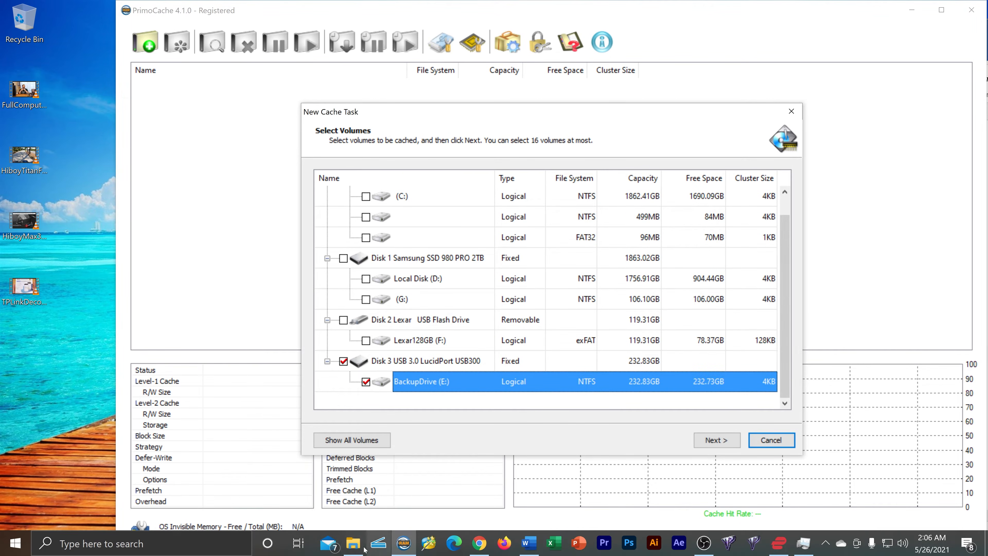
- Copy TPLinkDecoX68UnboxingAndReview.mp4 from the desktop to BackupDrive (E:) in File Explorer to test the transfer speed
click(353, 543)
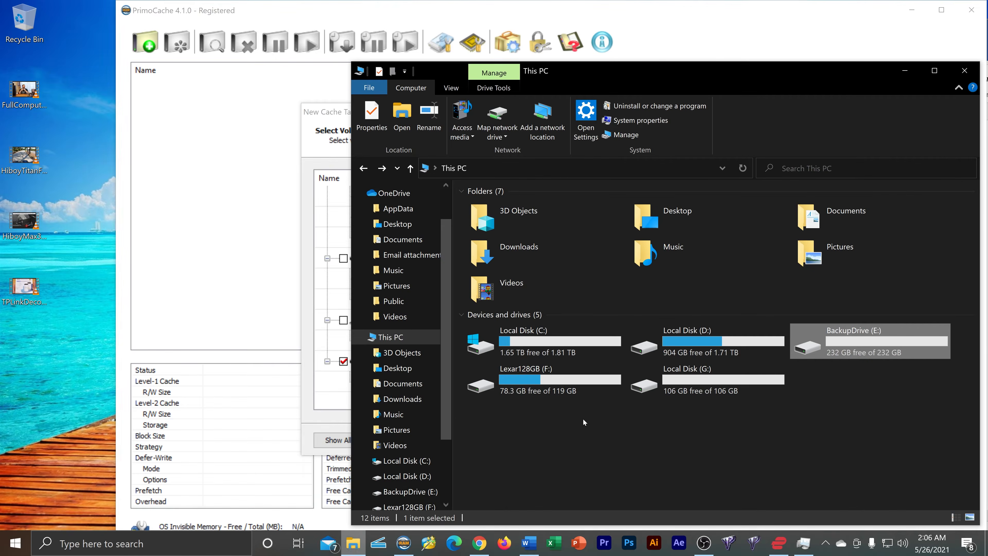
double_click(865, 339)
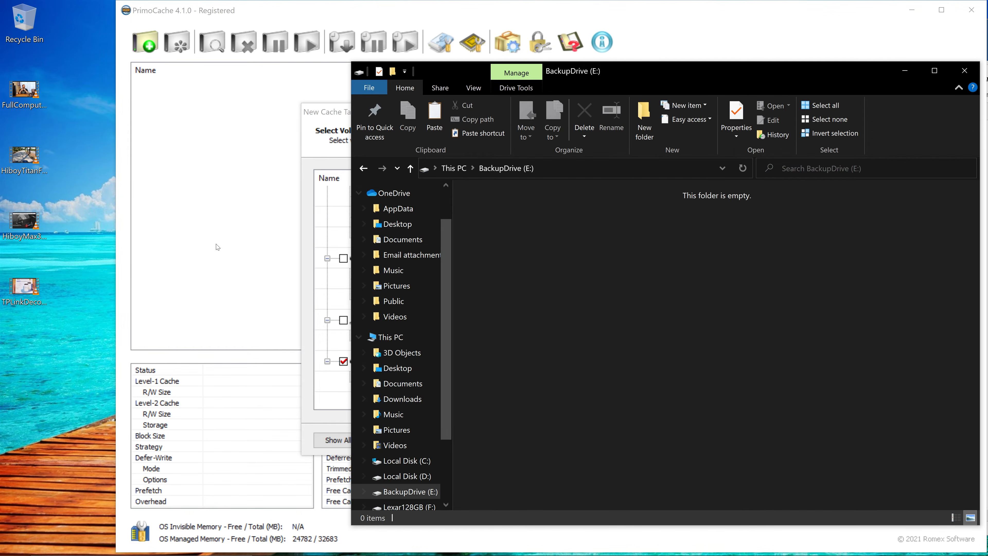
click(19, 224)
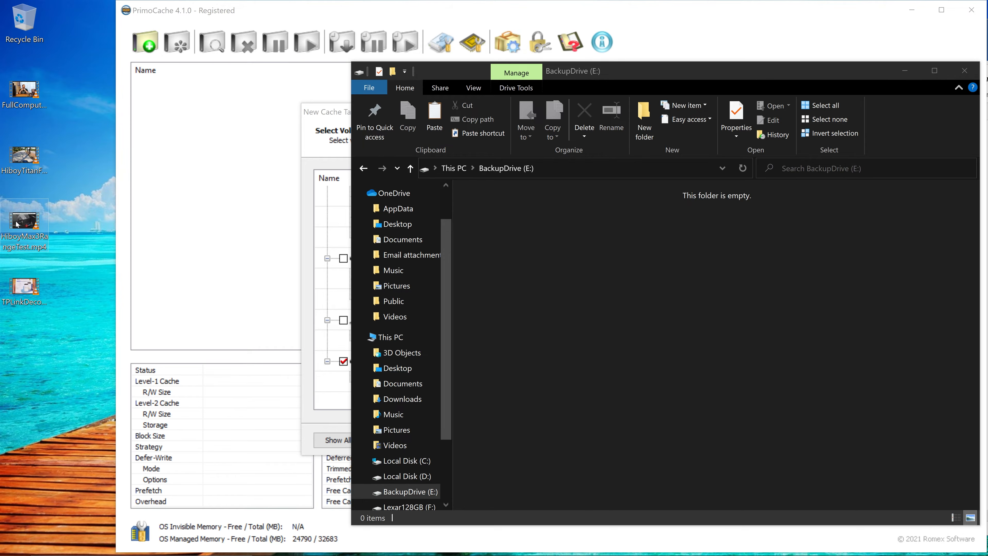
key(Down)
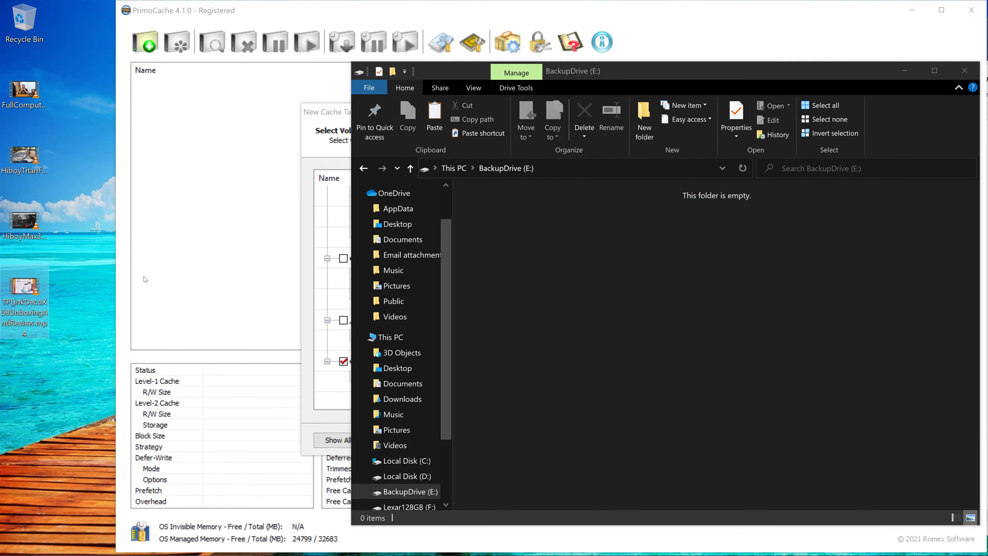
click(514, 277)
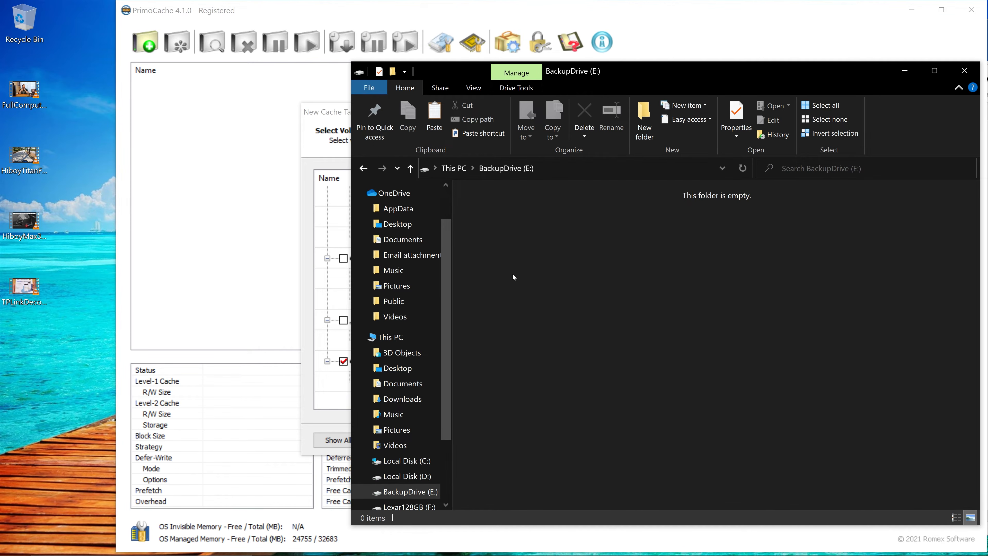
key(ctrl+v)
- Check the file size in the properties of TPLinkDecoX68UnboxingAndReview.mp4 and cancel the copy to BackupDrive (E:)
click(22, 284)
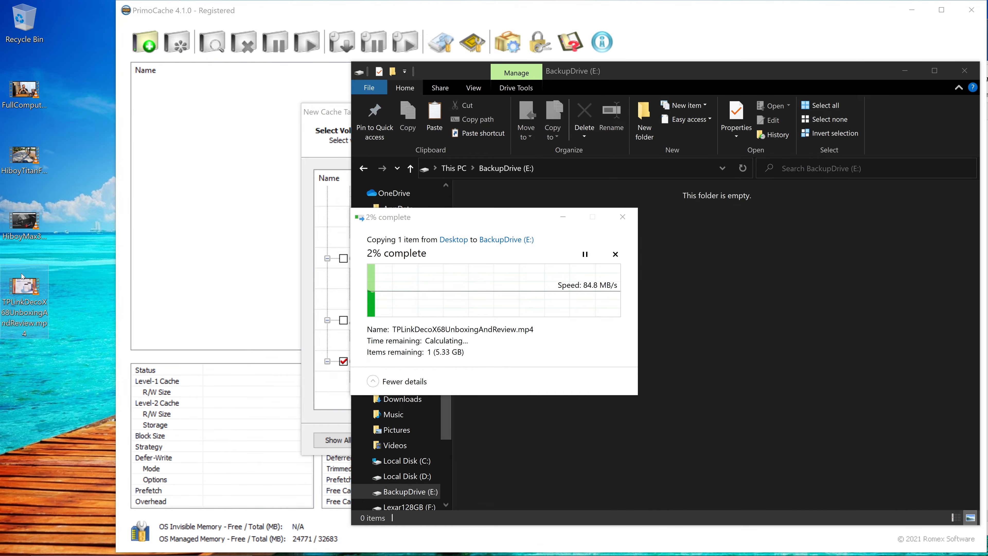
right_click(22, 277)
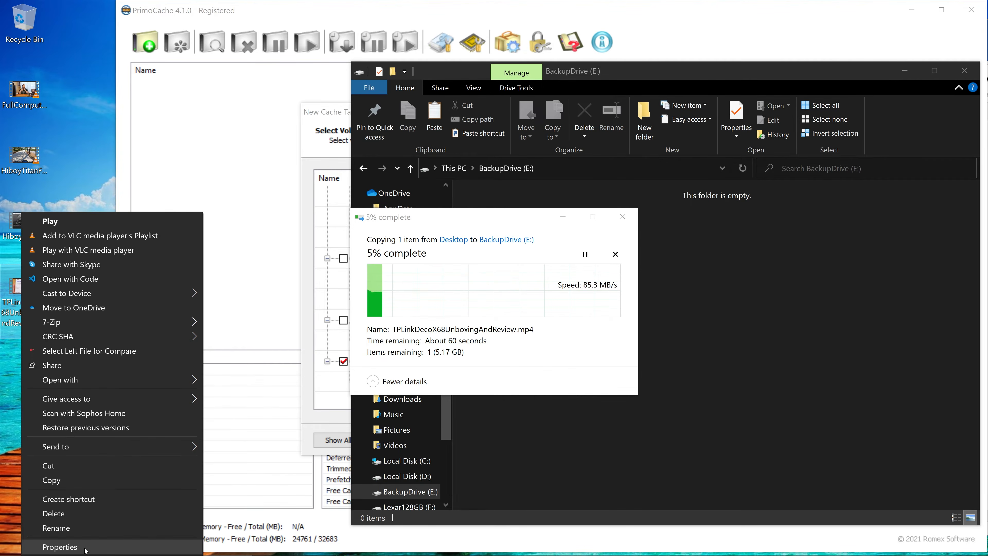
click(85, 546)
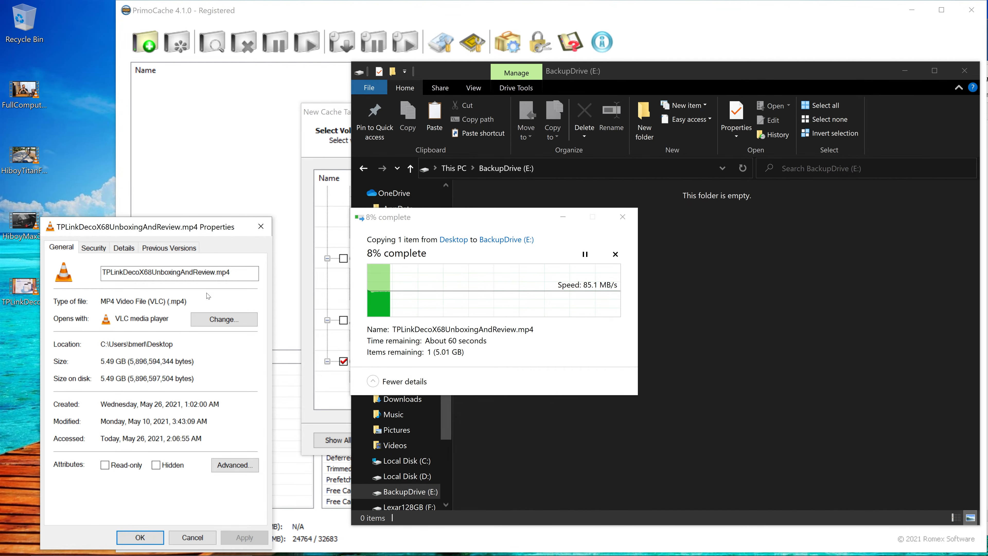
click(261, 226)
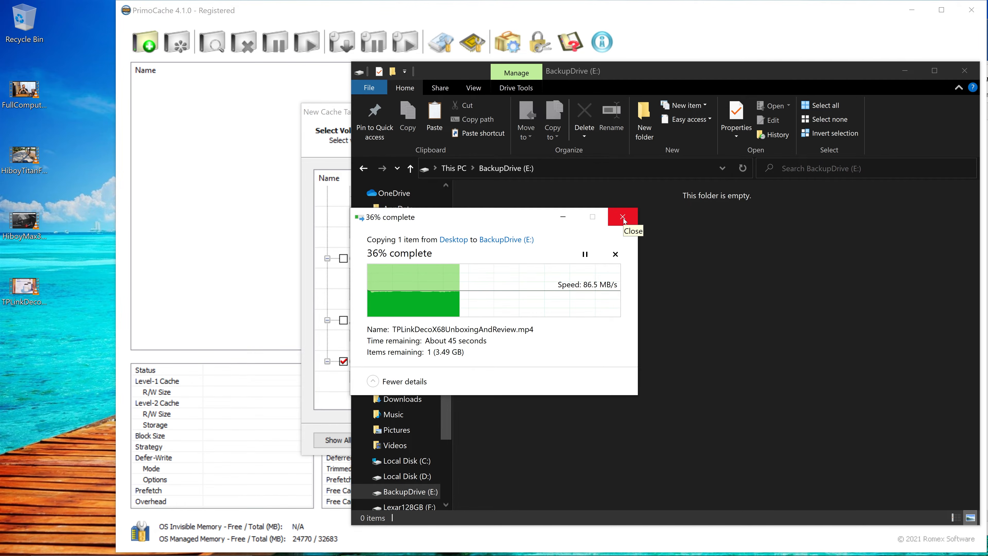
click(623, 218)
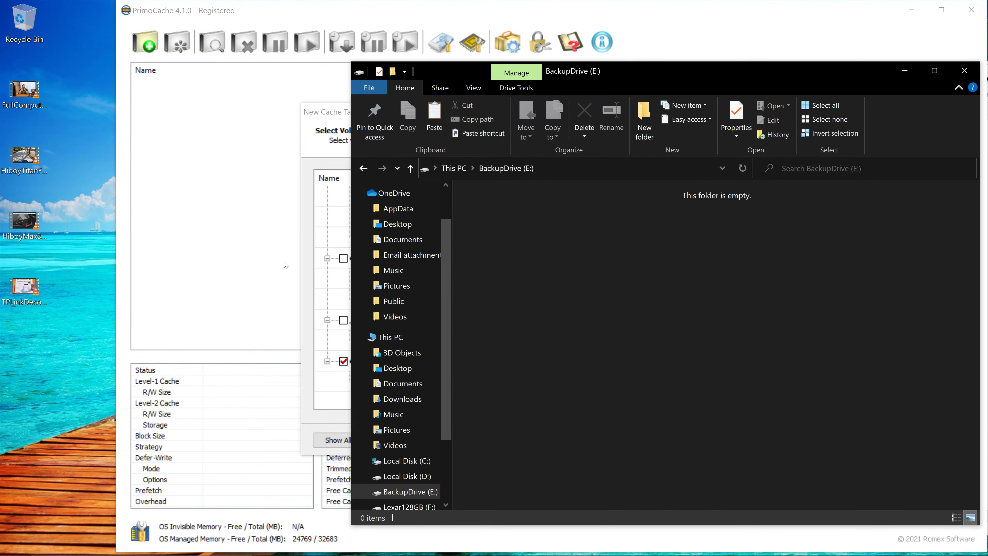
- Return to the PrimoCache task setup, accept the selected volume, and allocate 100% of the Level-1 cache to Write with individual read/write cache space
click(329, 121)
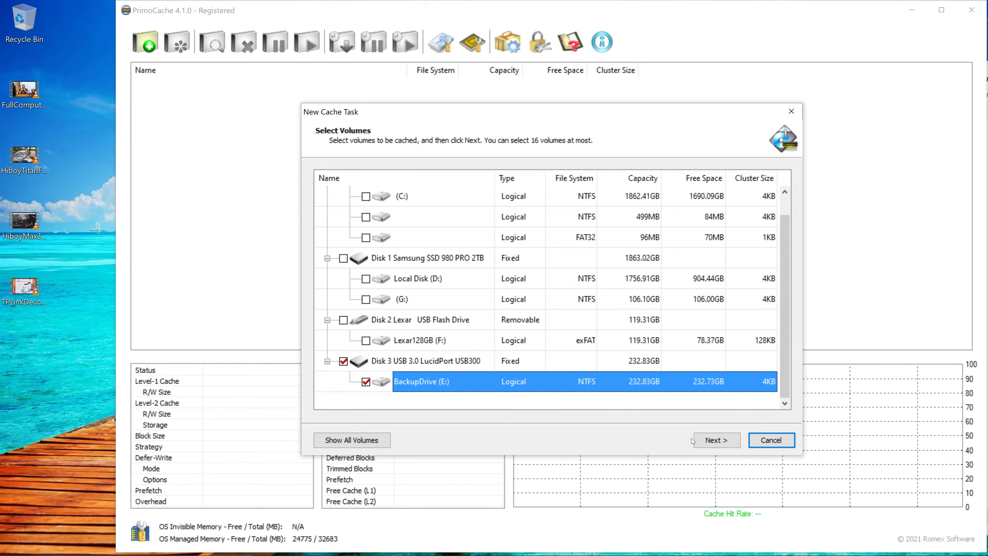
click(716, 439)
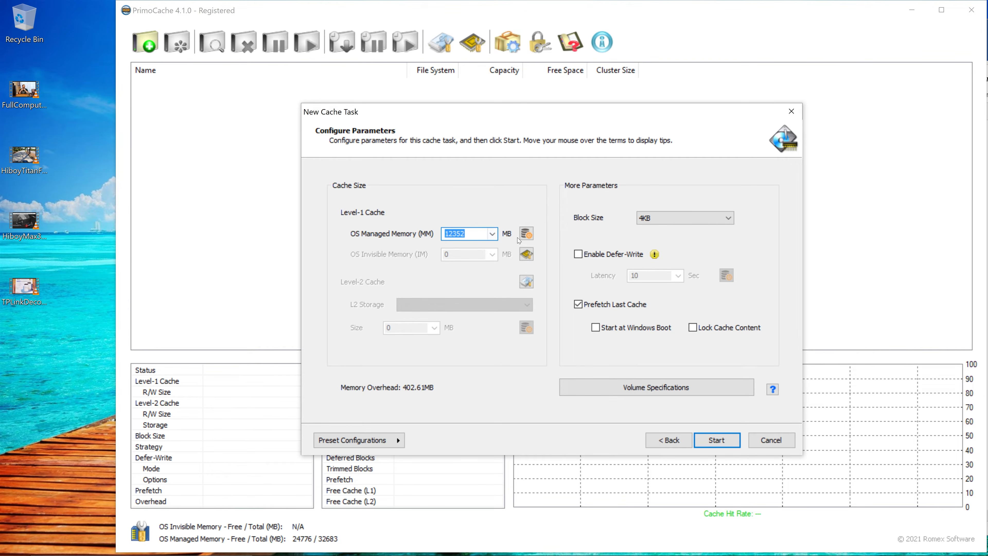
click(529, 235)
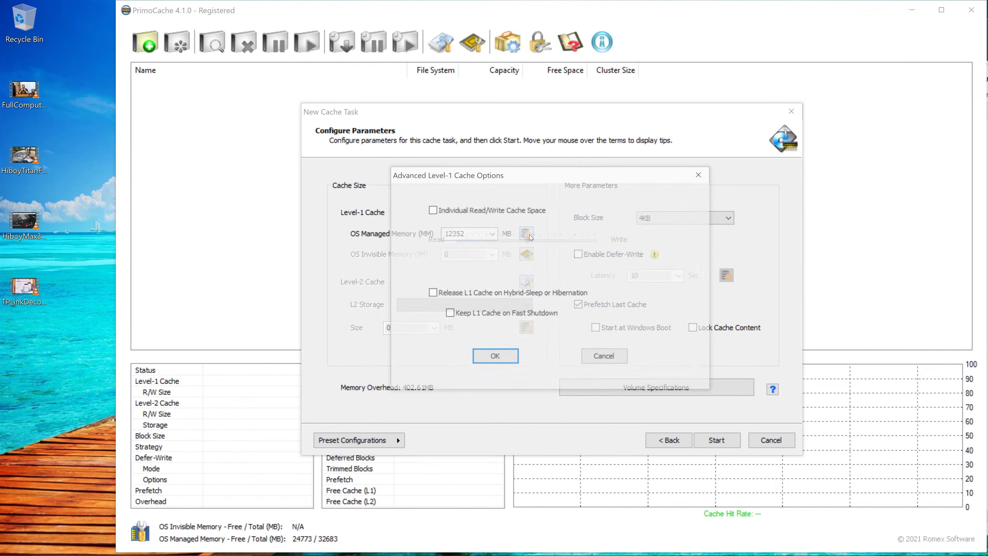
click(486, 211)
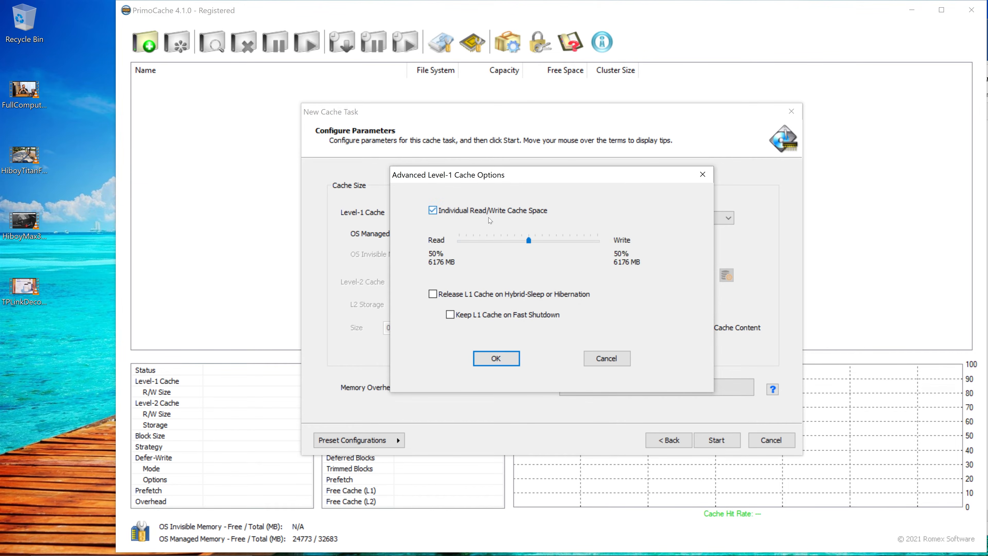
drag(530, 243, 618, 250)
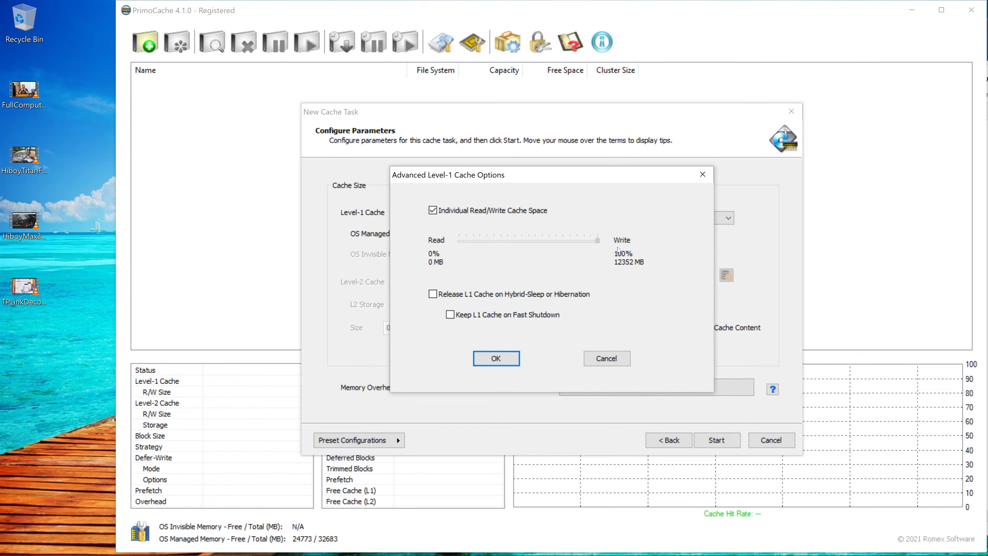
click(482, 362)
- Set the block size to 512KB, enable Defer-Write, and start the cache task
click(672, 220)
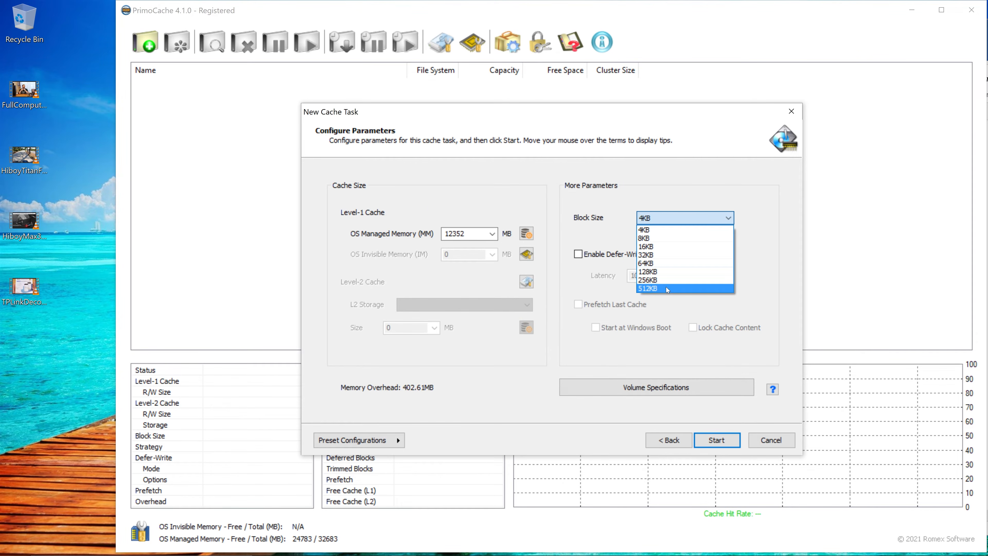
click(666, 288)
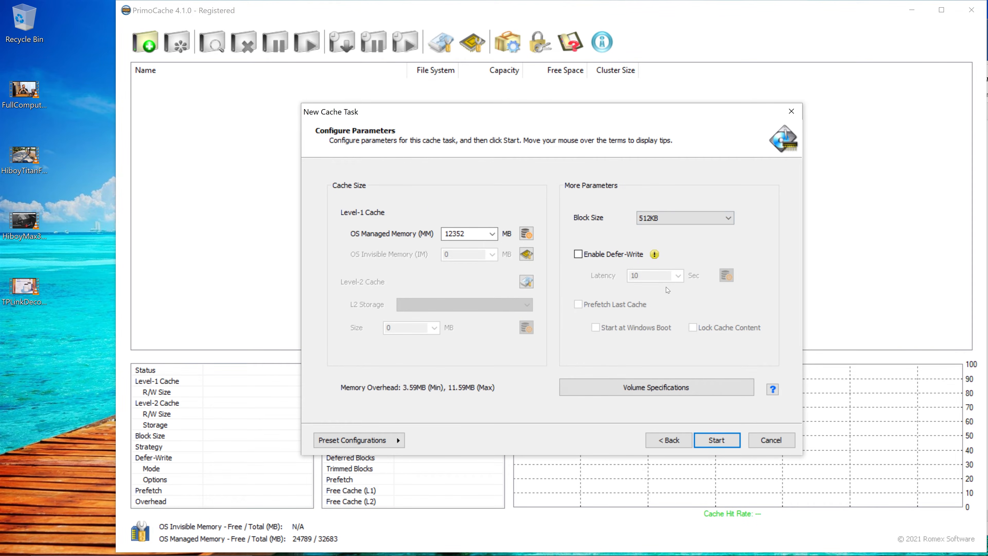
click(615, 254)
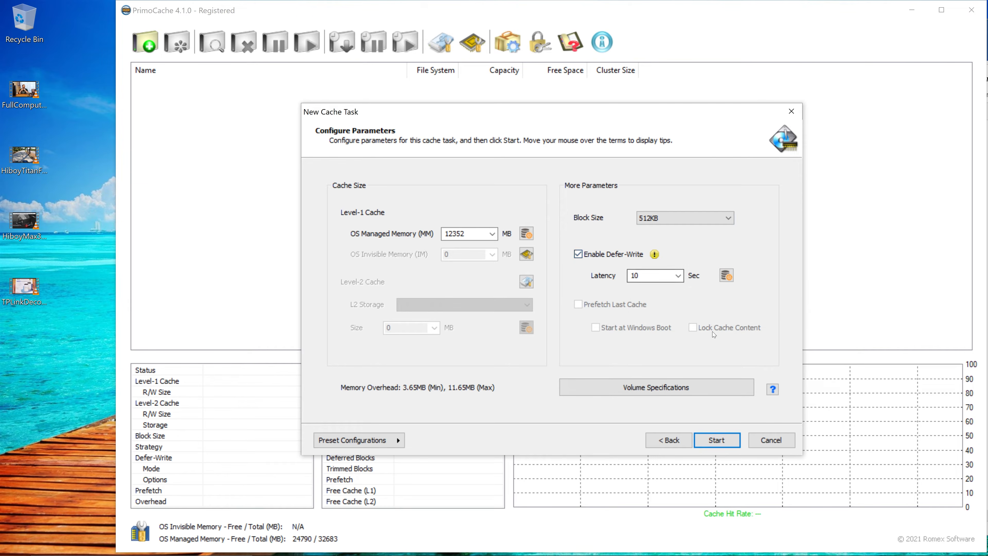
click(717, 440)
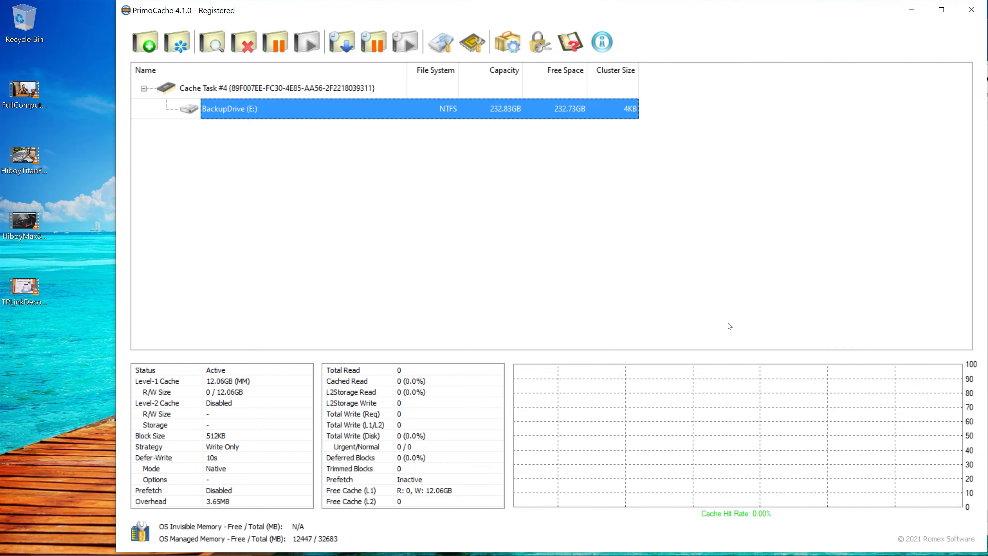
- Examine the memory usage in Task Manager and return to PrimoCache
mouse_move(509, 554)
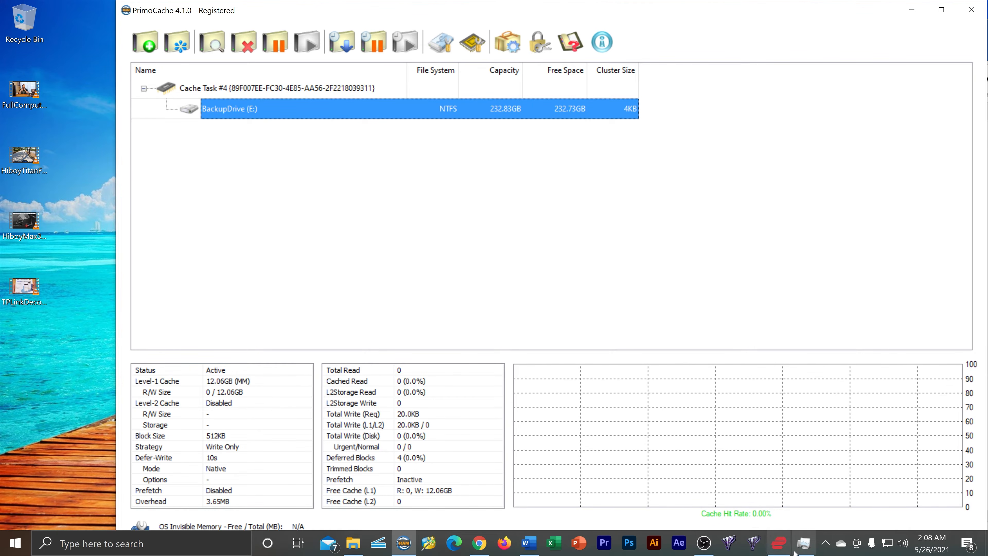
click(796, 549)
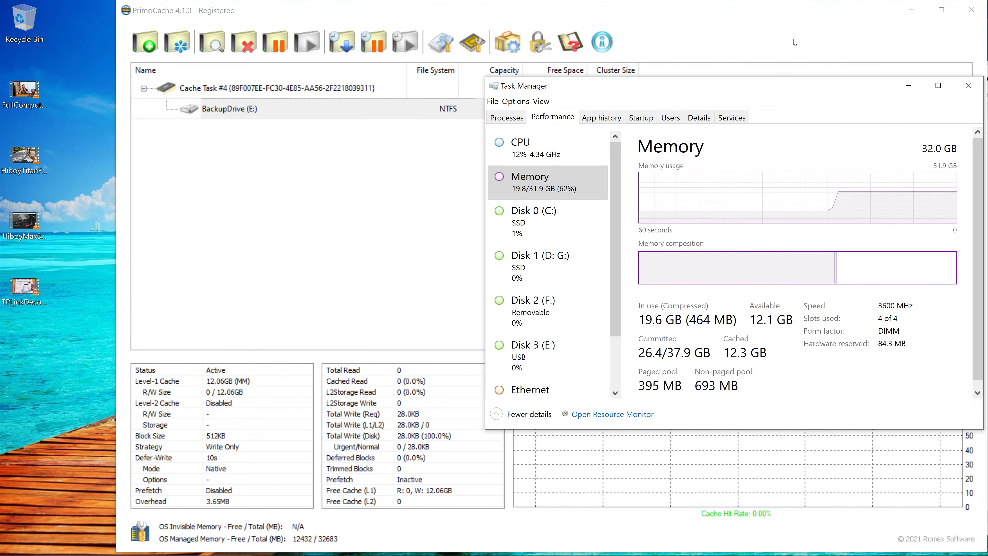
click(785, 33)
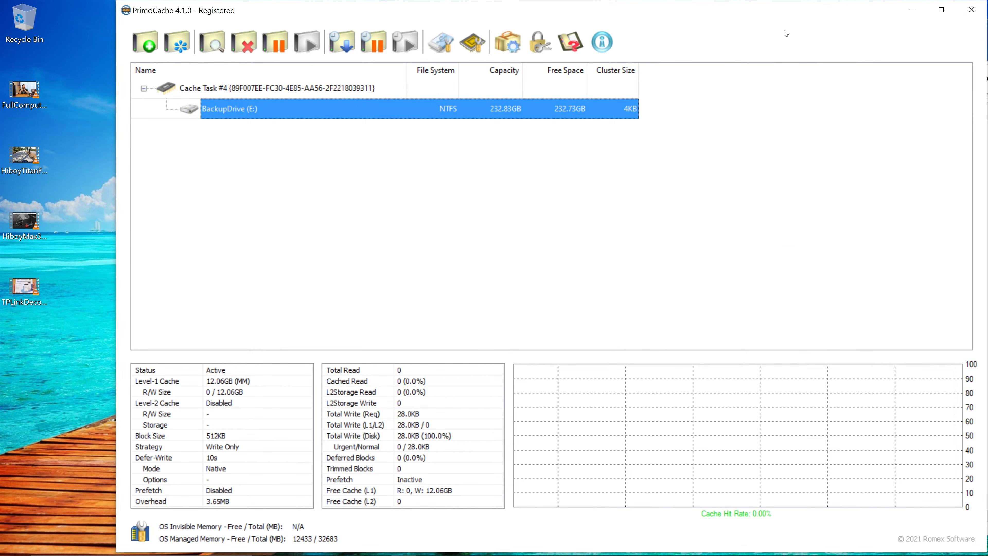
- Copy TPLinkDecoX68UnboxingAndReview.mp4 from the desktop to BackupDrive (E:) in File Explorer
mouse_move(579, 554)
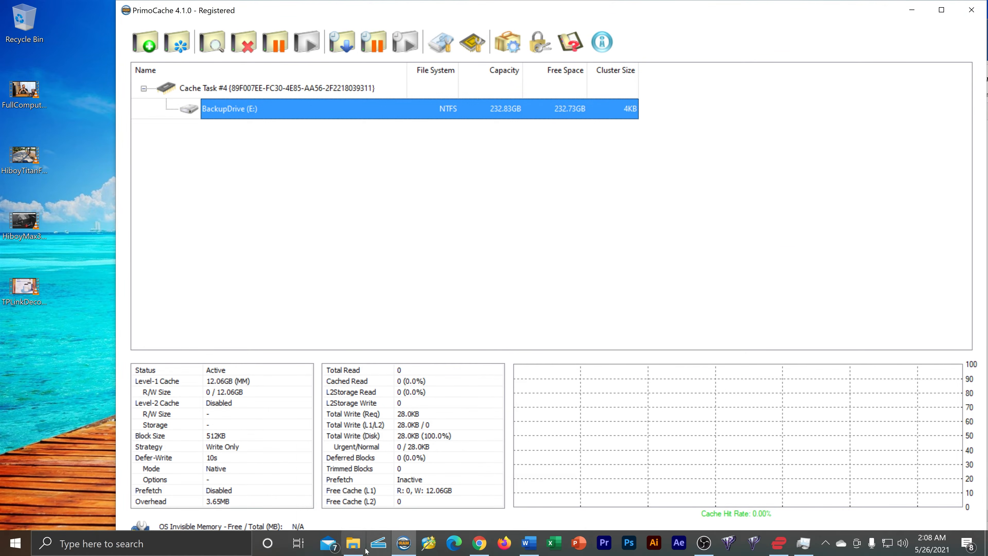
mouse_move(353, 543)
click(376, 477)
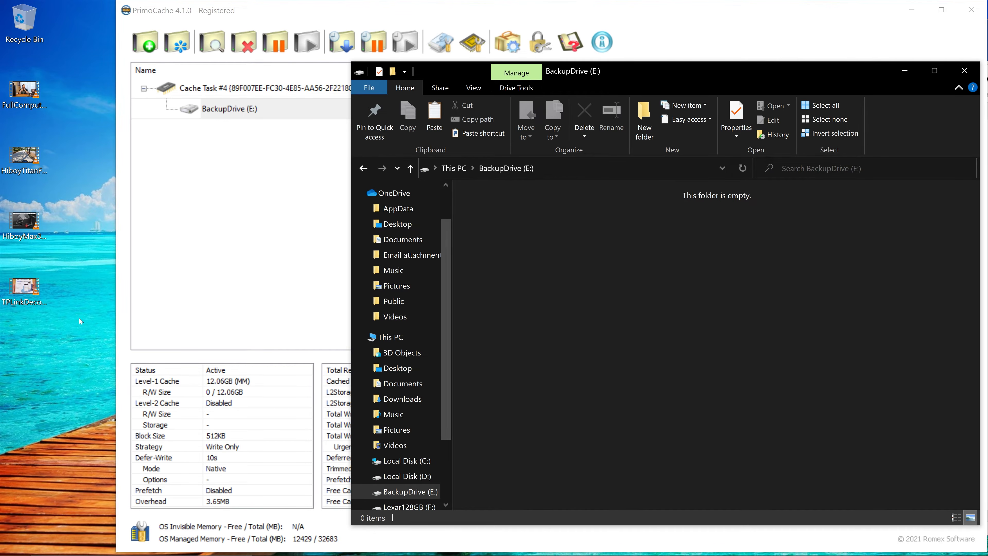
click(19, 283)
click(528, 276)
key(ctrl+v)
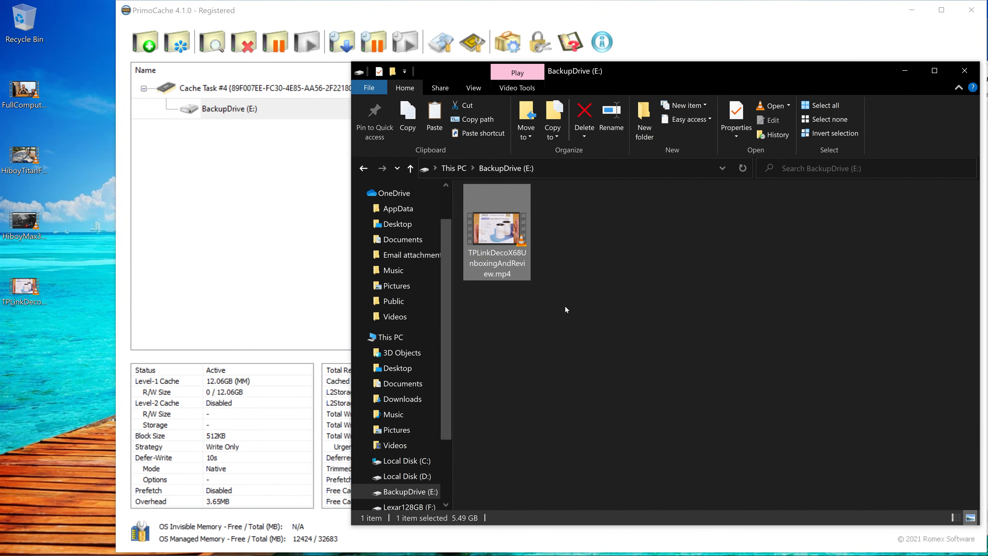
- Play TPLinkDecoX68UnboxingAndReview.mp4 from BackupDrive (E:) in VLC, skip to several points in the video, and close the player
double_click(496, 244)
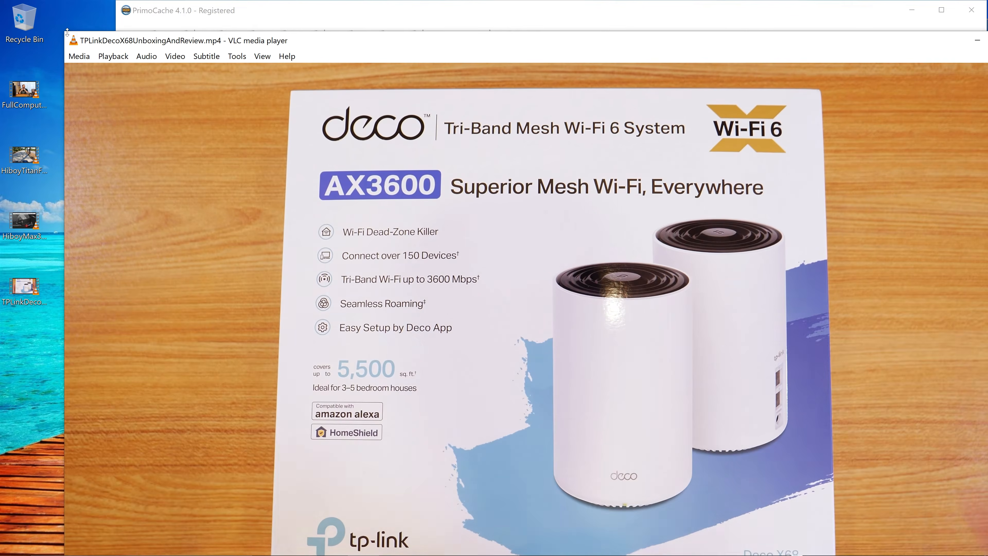
drag(65, 32, 364, 234)
drag(427, 240, 197, 80)
click(211, 408)
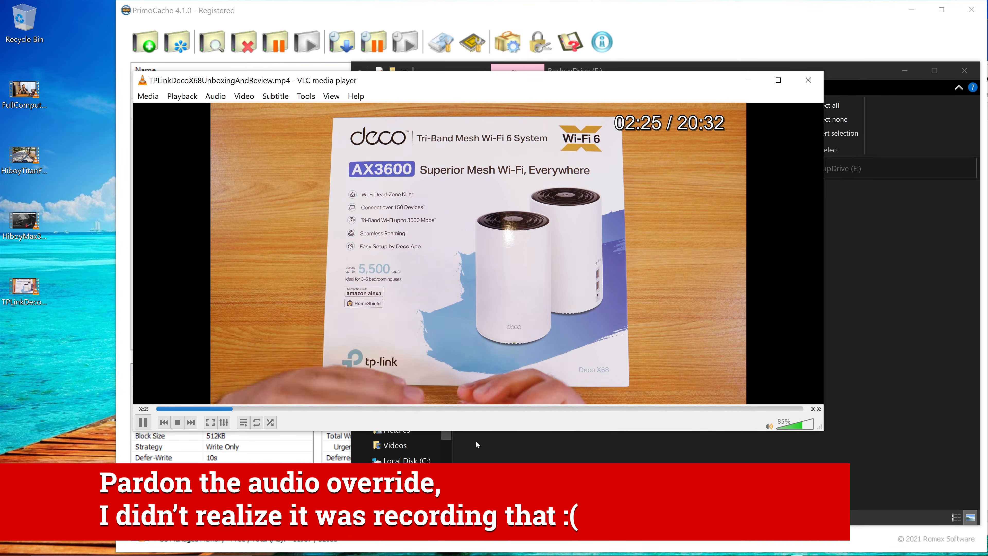
click(574, 409)
click(724, 409)
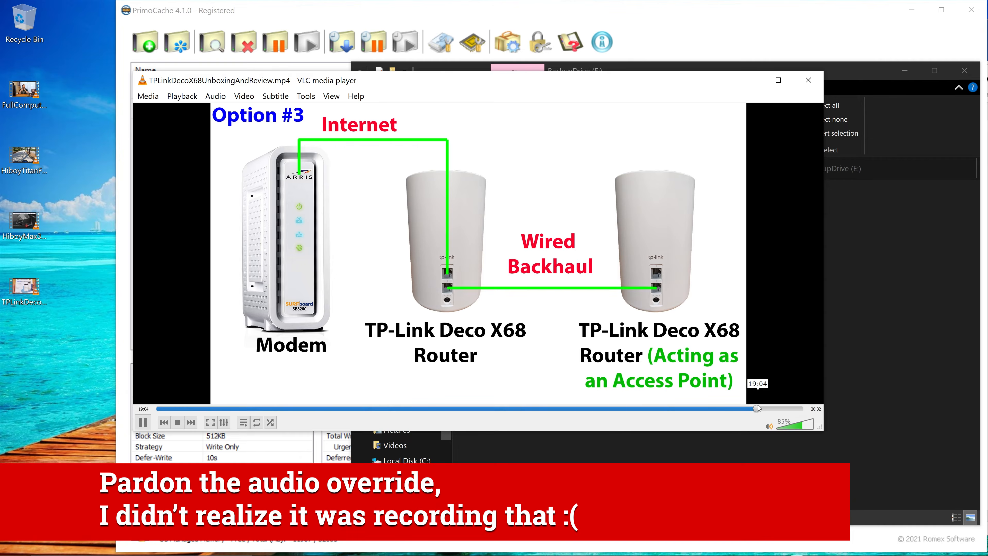
click(784, 409)
click(393, 408)
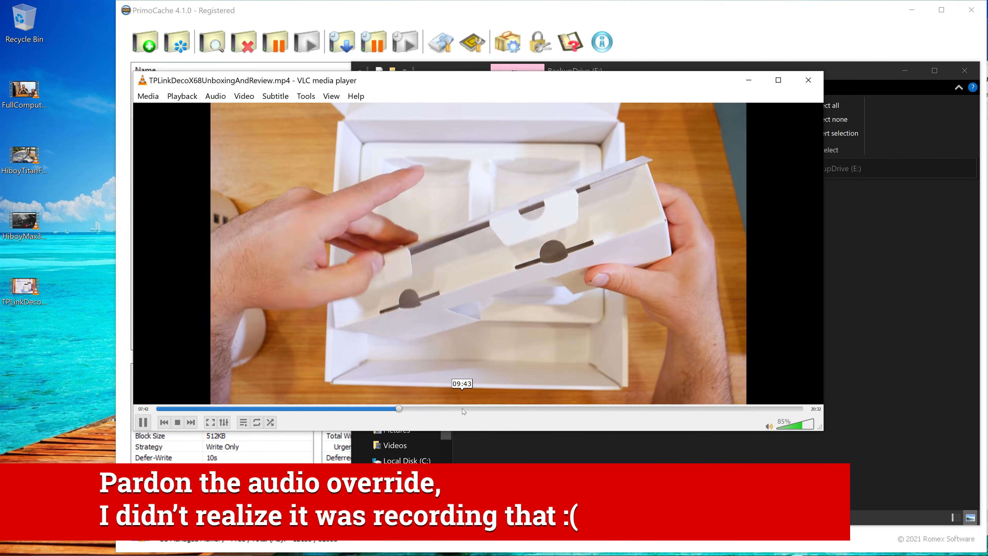
click(463, 409)
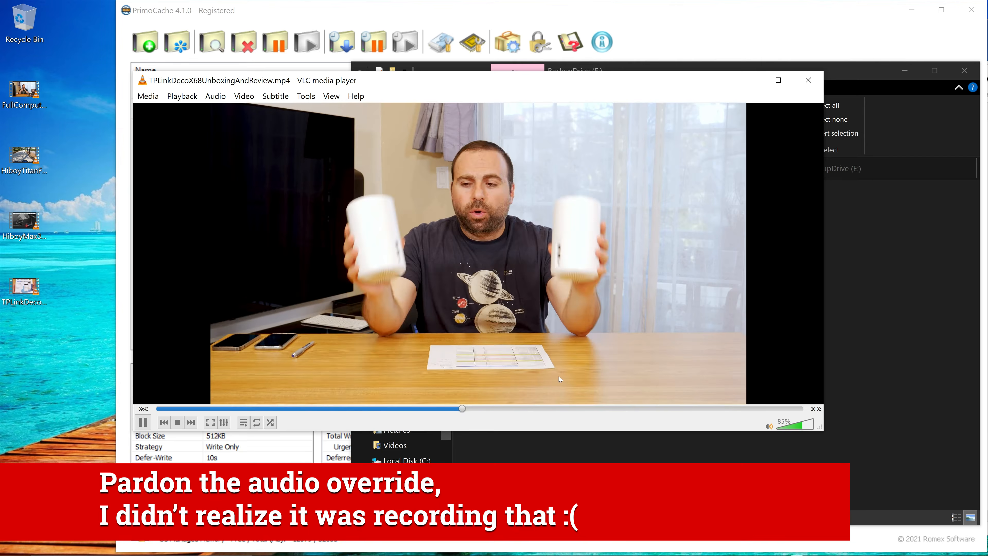
click(817, 81)
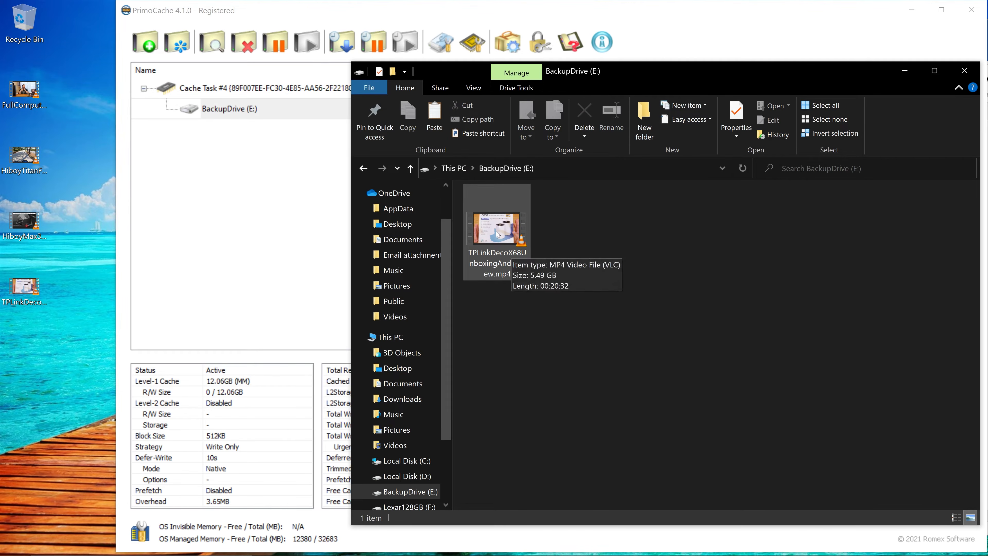
- Review the cache statistics of BackupDrive (E:) in PrimoCache and return to File Explorer
click(512, 258)
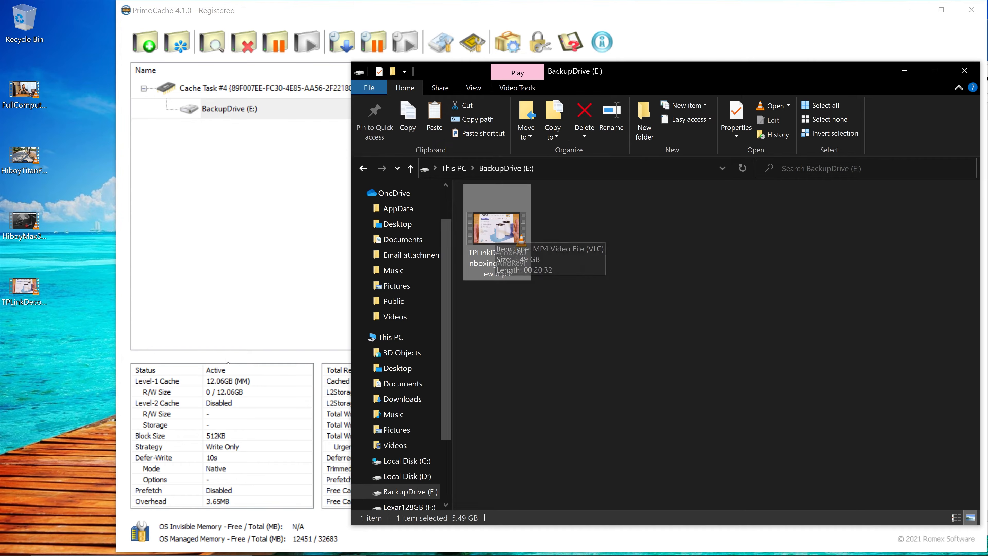
click(268, 352)
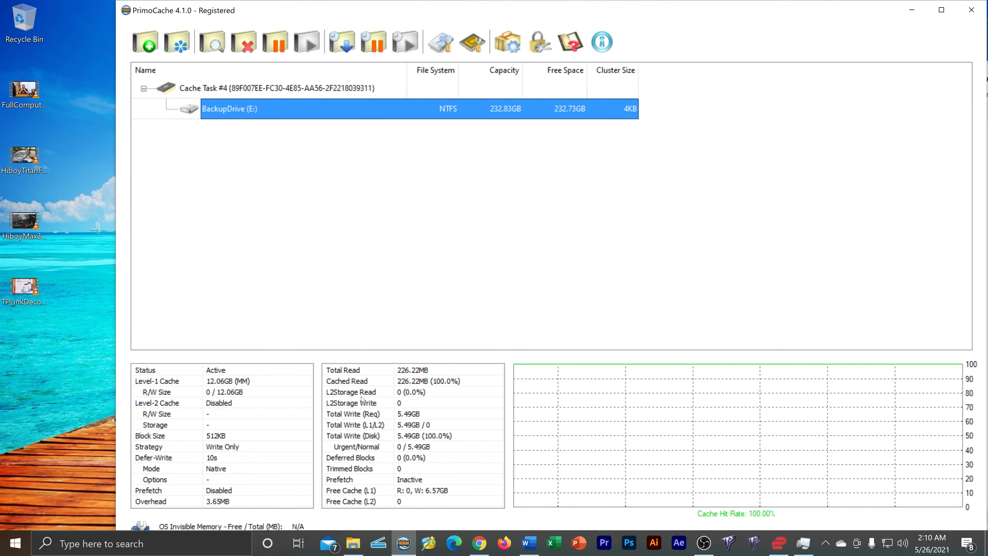
click(352, 545)
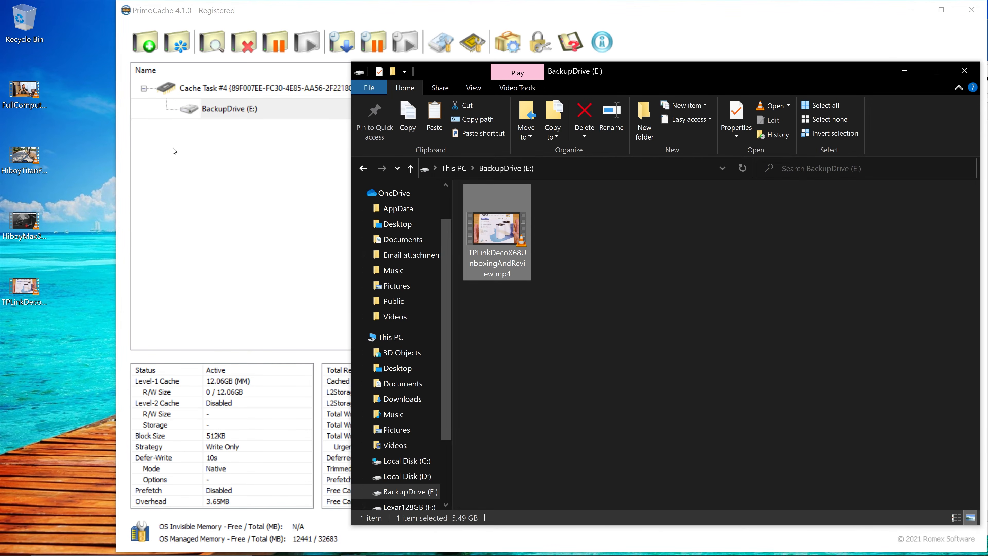
- Check the file size in the properties of FullComputerBuild.mp4 on the desktop and copy the file to BackupDrive (E:)
click(23, 90)
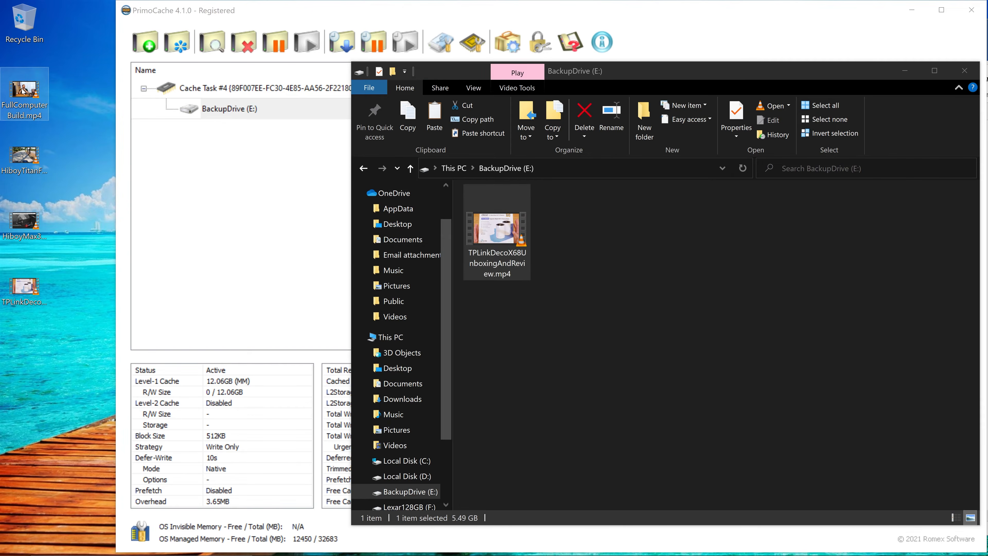
right_click(22, 89)
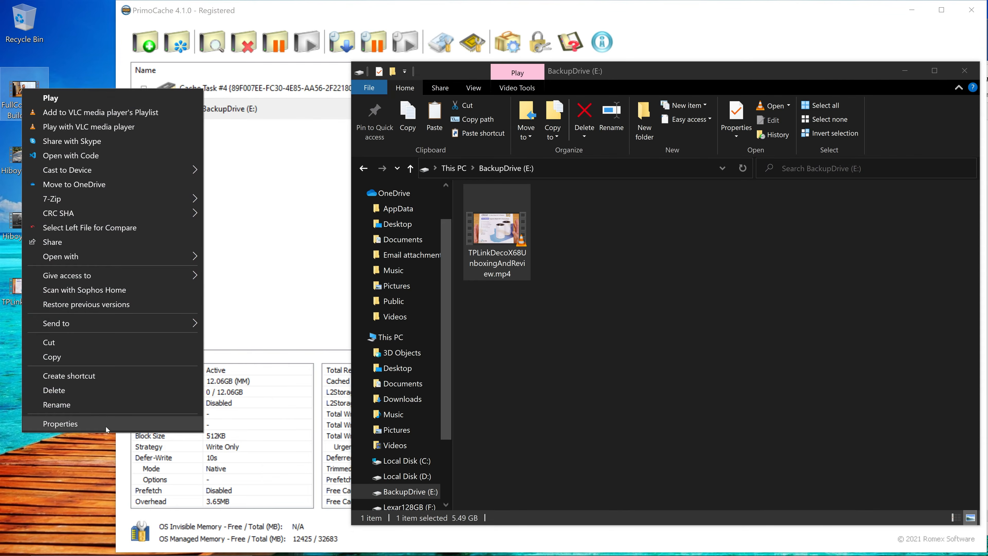
click(106, 424)
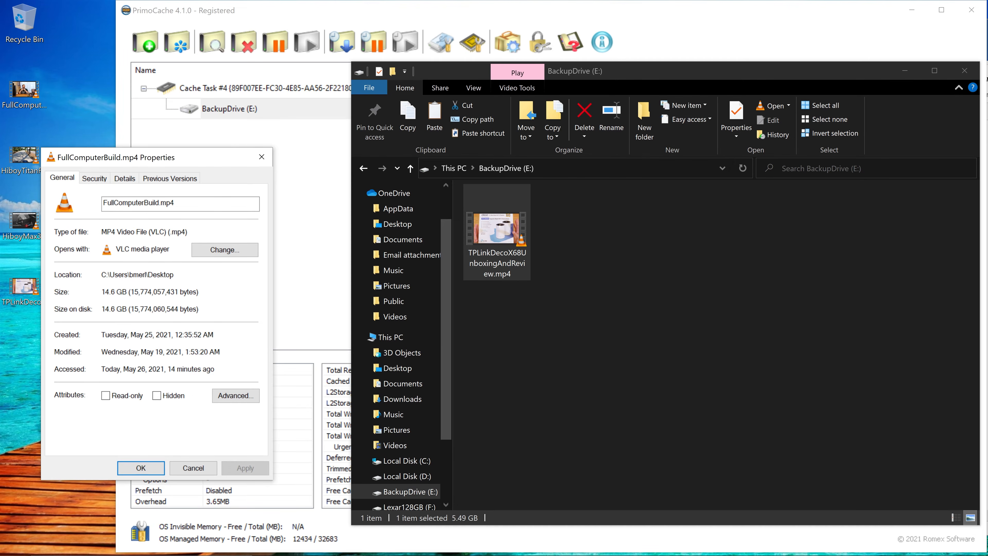
click(193, 468)
drag(23, 93, 566, 250)
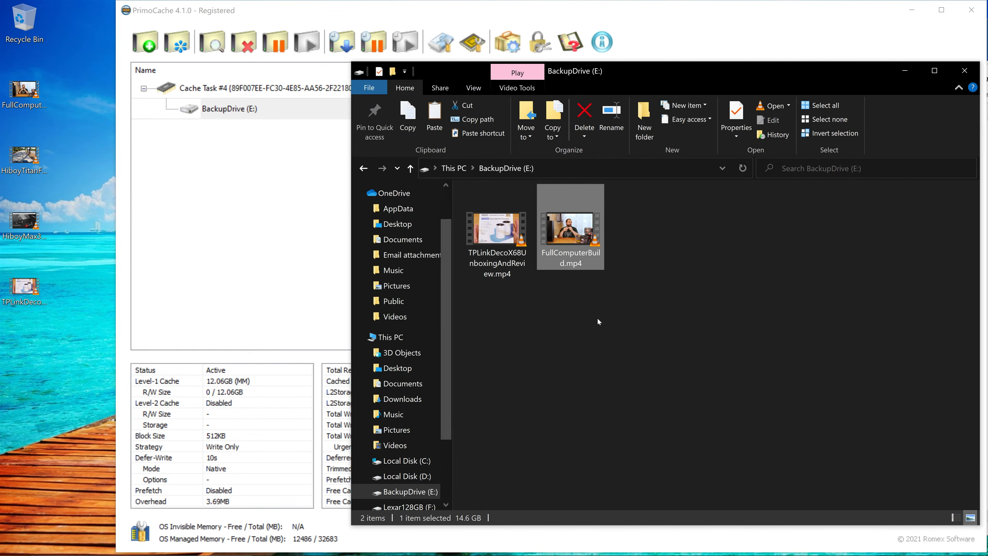
click(598, 321)
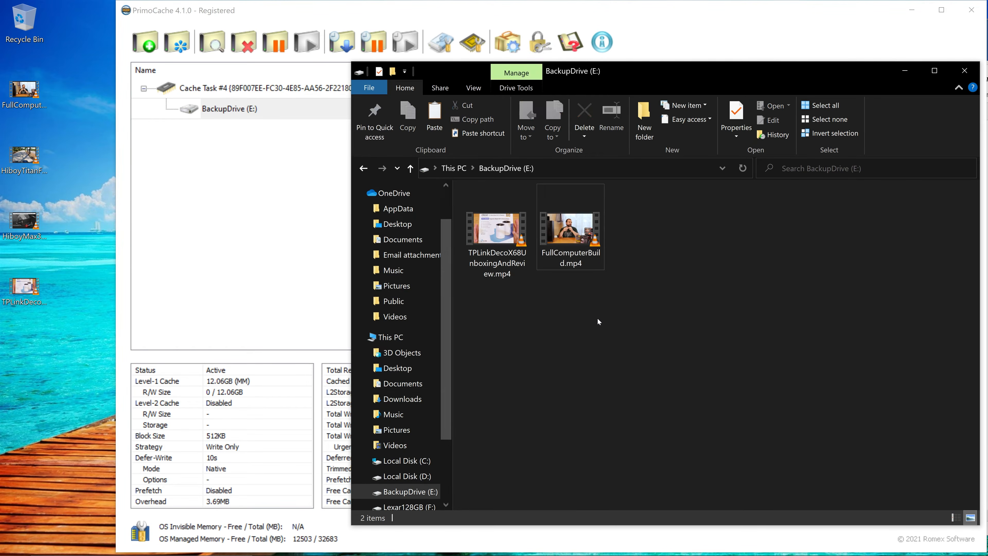
- Play FullComputerBuild.mp4 from BackupDrive (E:) in a maximized VLC window and skip to several points through the video
double_click(566, 233)
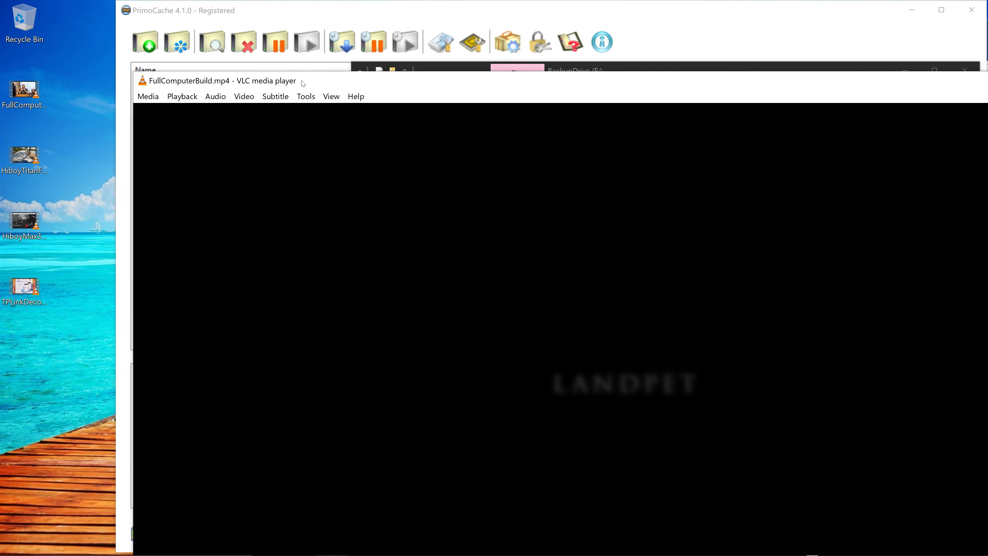
double_click(302, 83)
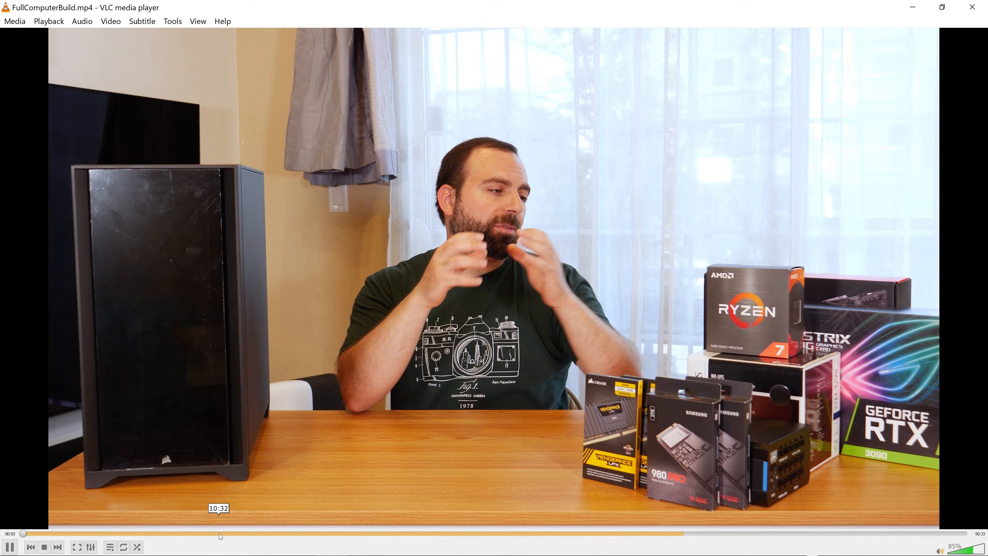
click(233, 531)
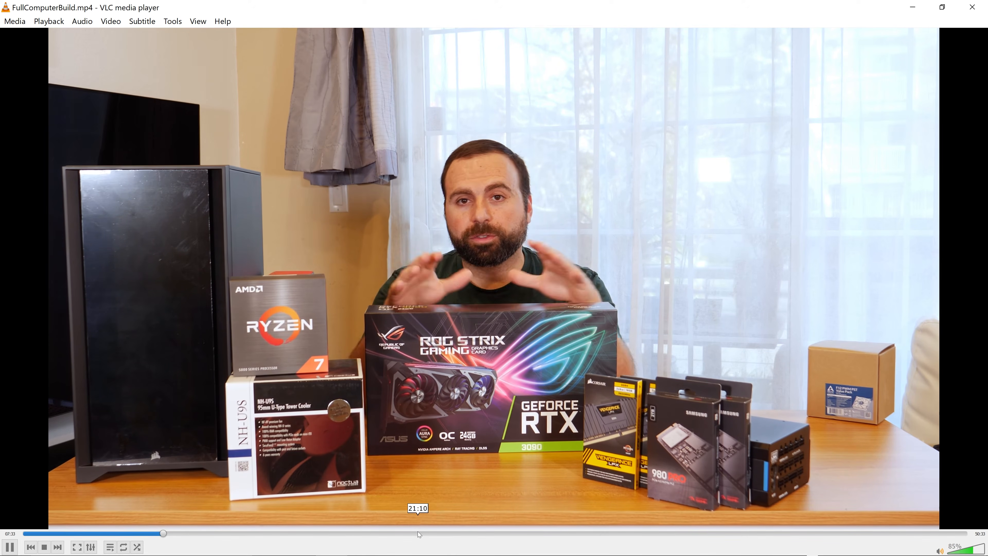
click(433, 532)
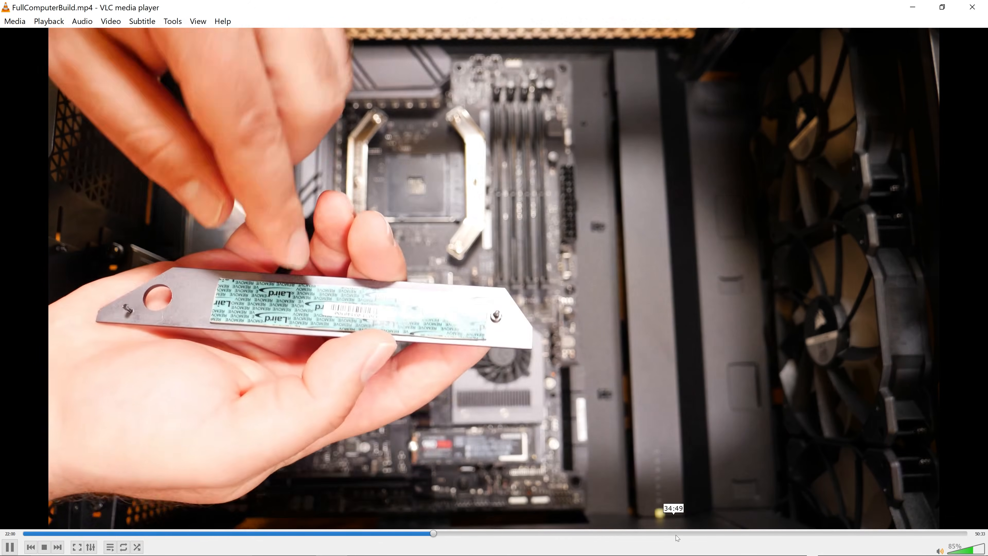
click(688, 533)
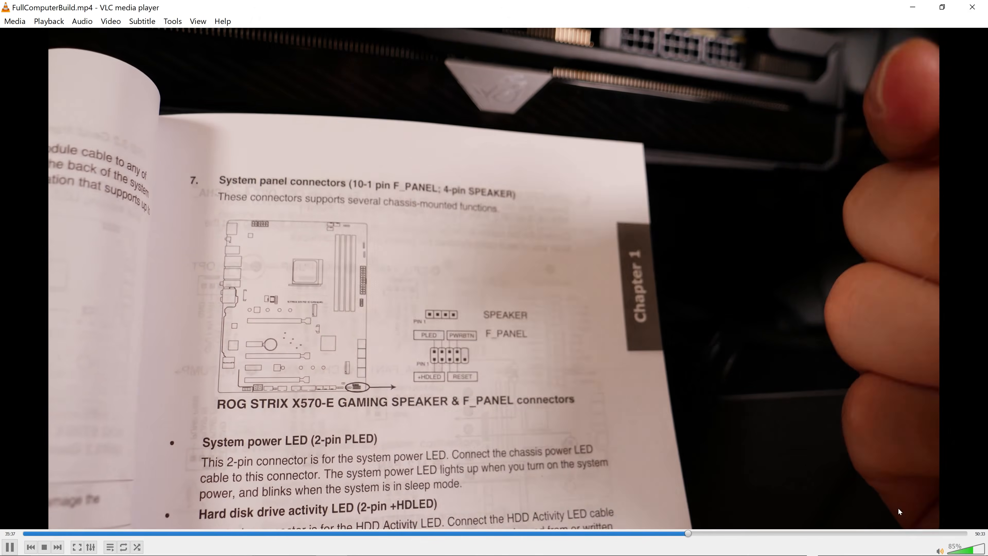
click(942, 533)
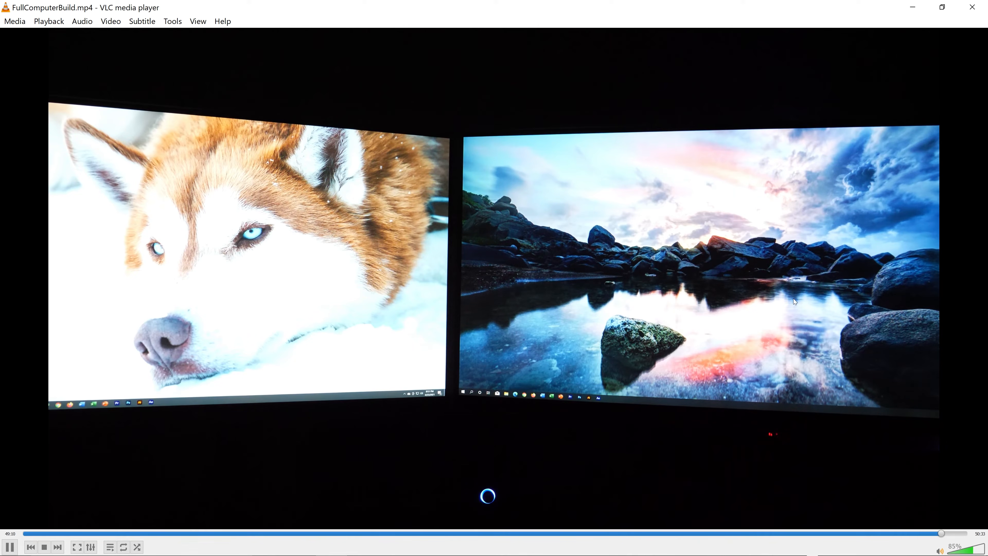
- Close the video player and check the memory usage and disk activity in Task Manager
click(972, 7)
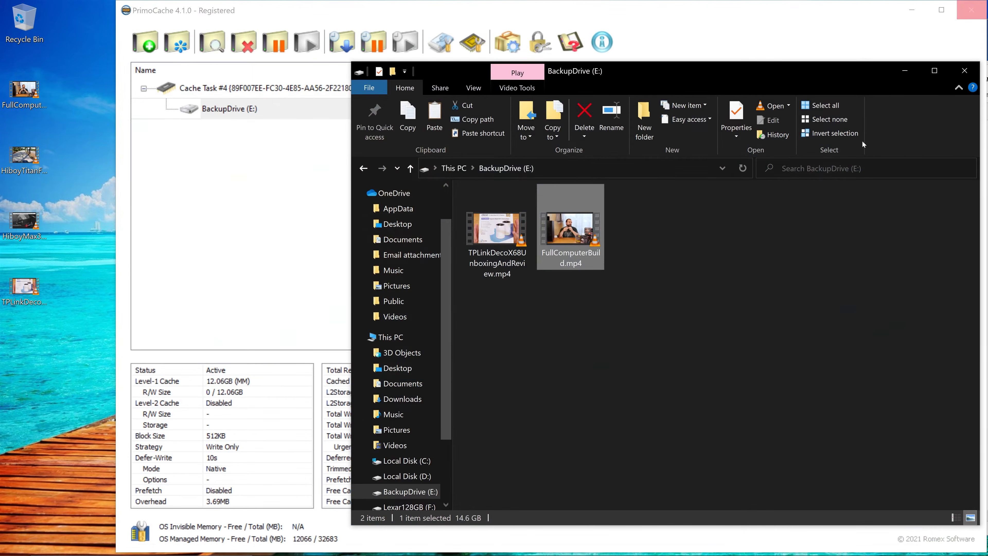
click(642, 336)
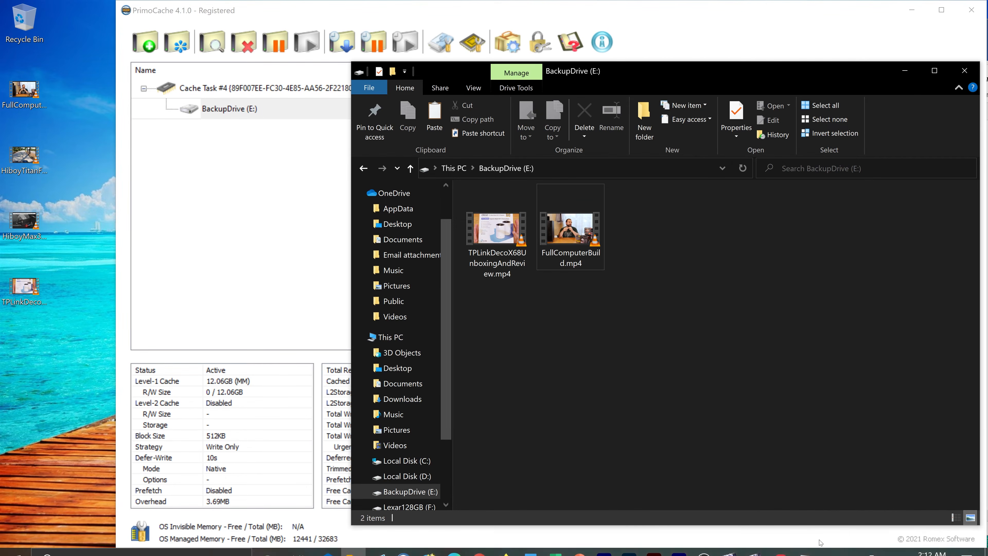
click(803, 551)
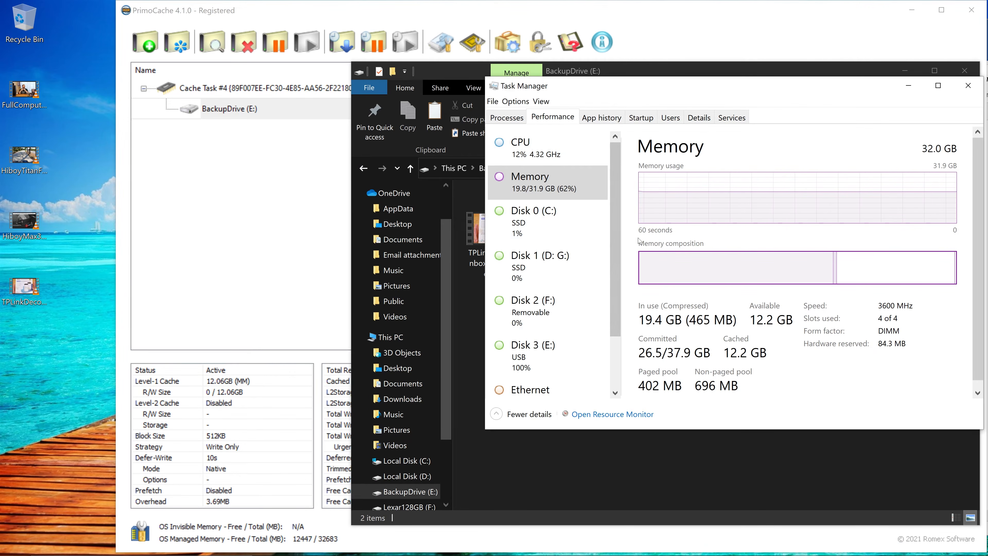
- Remove the cache task of BackupDrive (E:) in PrimoCache and confirm the removal
click(289, 170)
click(304, 88)
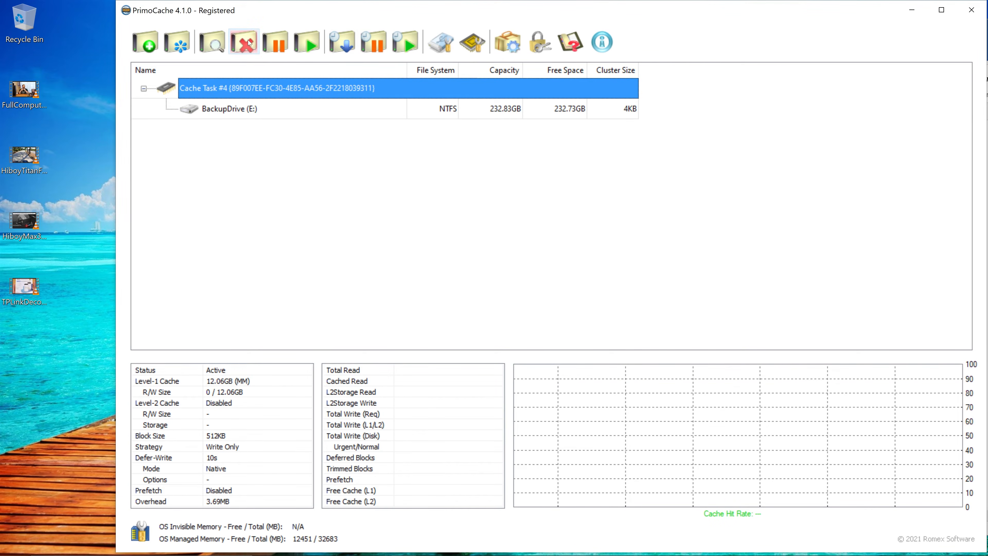
click(246, 46)
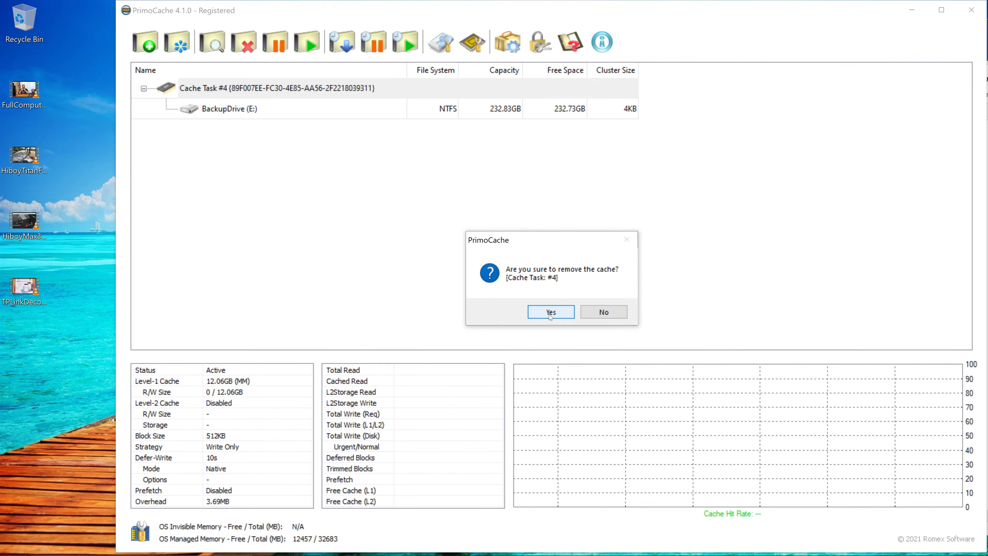
click(551, 312)
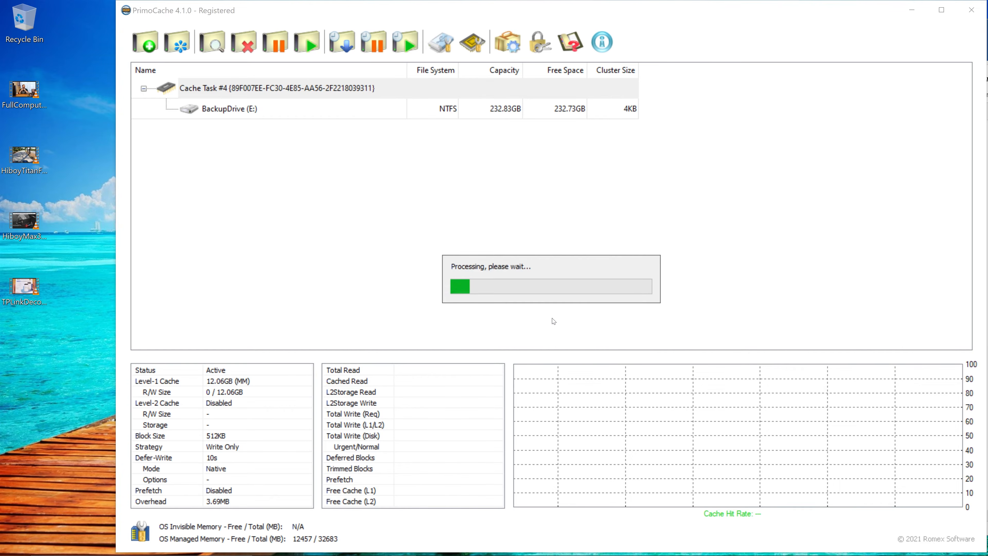
- Check BackupDrive (E:) in File Explorer during the cache removal, and move Task Manager's memory view clear of the PrimoCache progress dialog
mouse_move(385, 553)
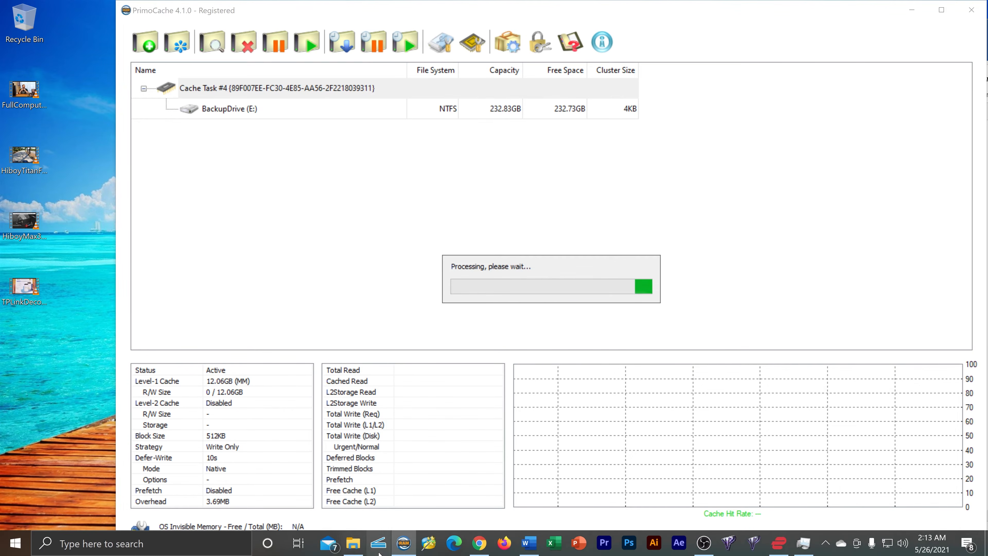
click(357, 545)
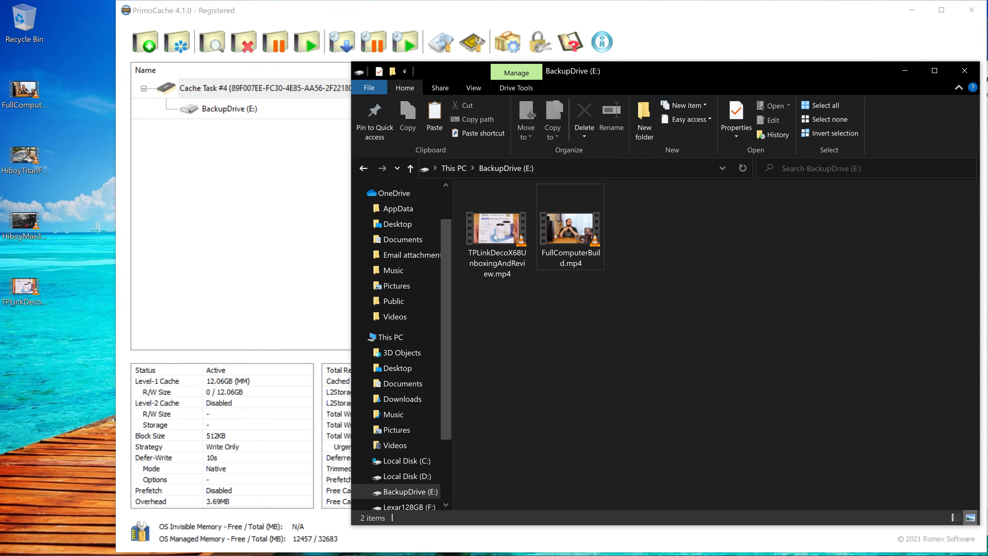
click(277, 247)
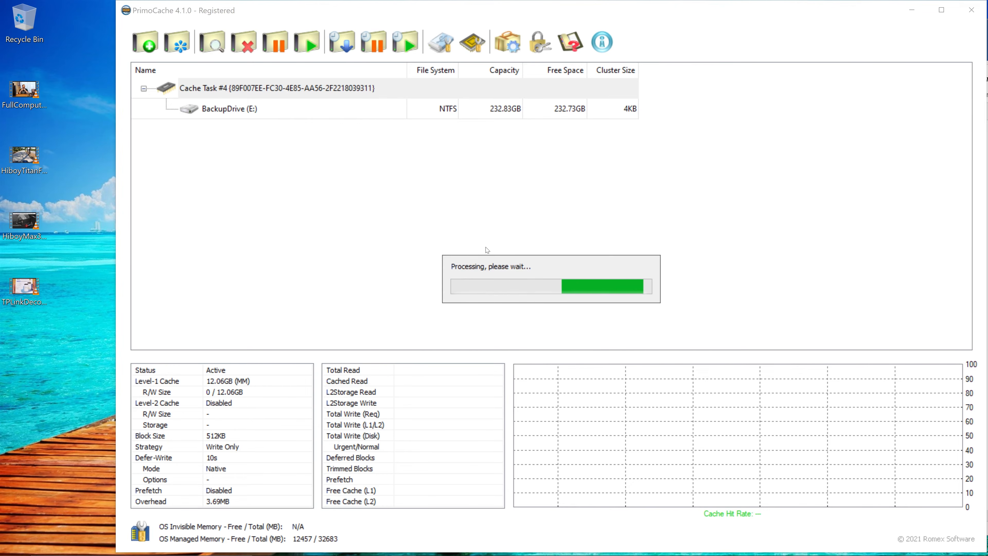
mouse_move(380, 549)
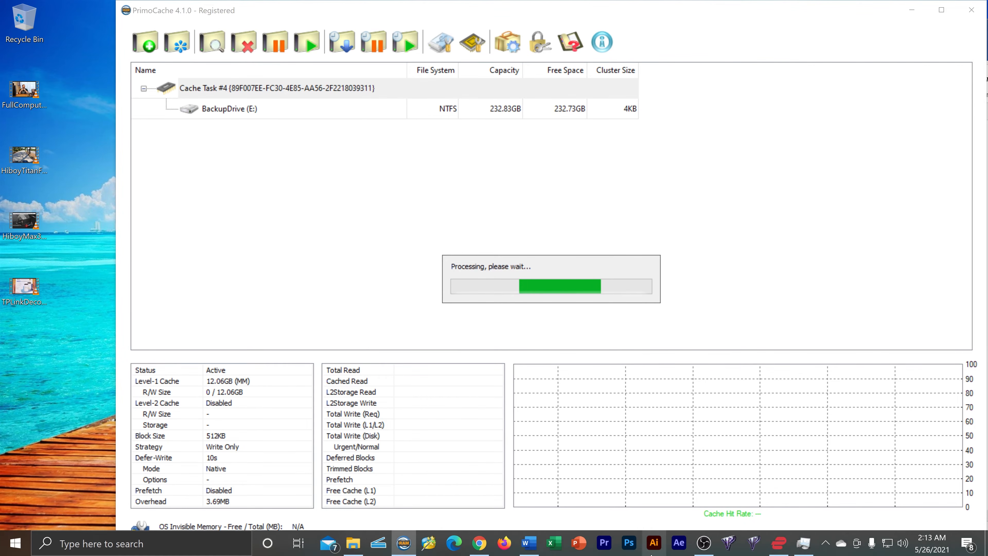
click(803, 543)
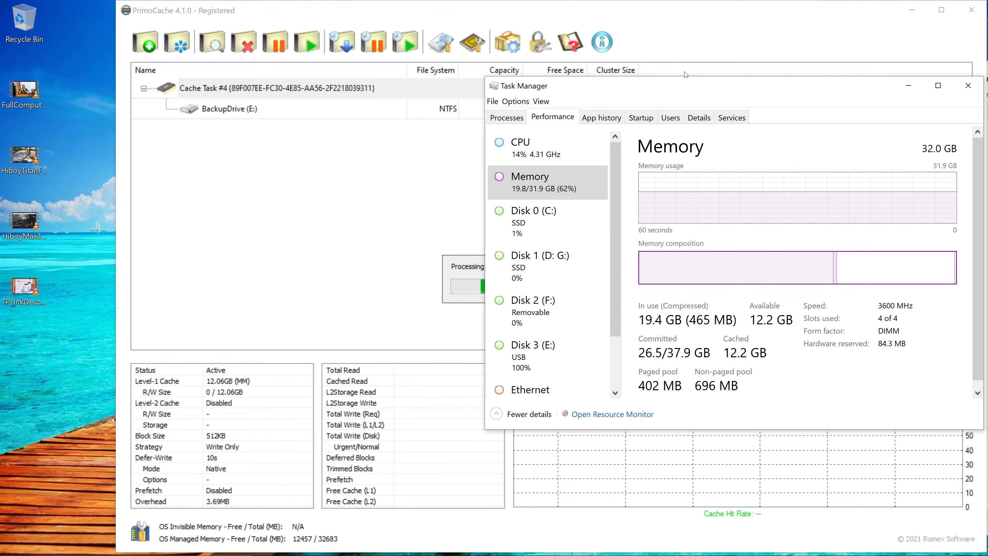
drag(687, 81, 213, 201)
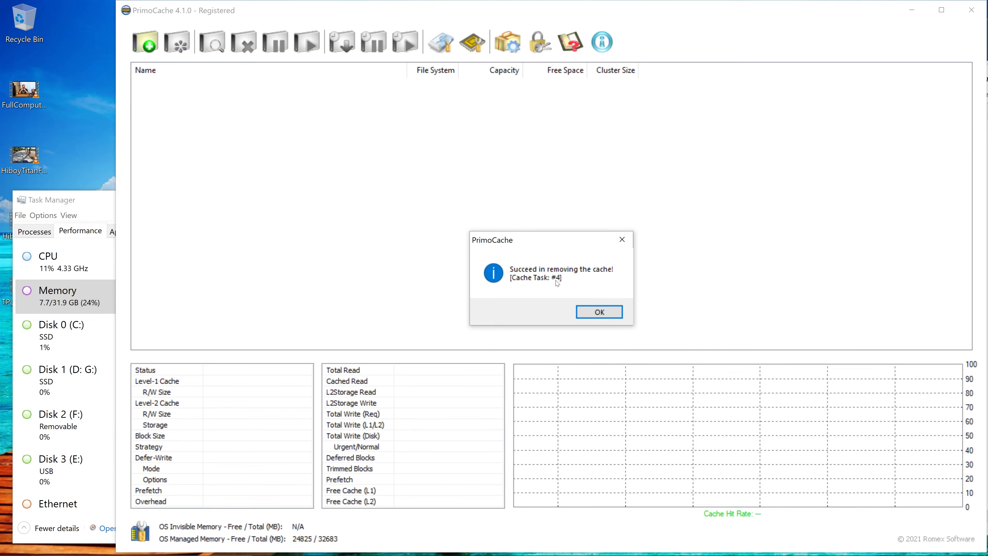
- Dismiss the PrimoCache removal message and examine the memory usage graph in Task Manager
click(514, 286)
click(592, 315)
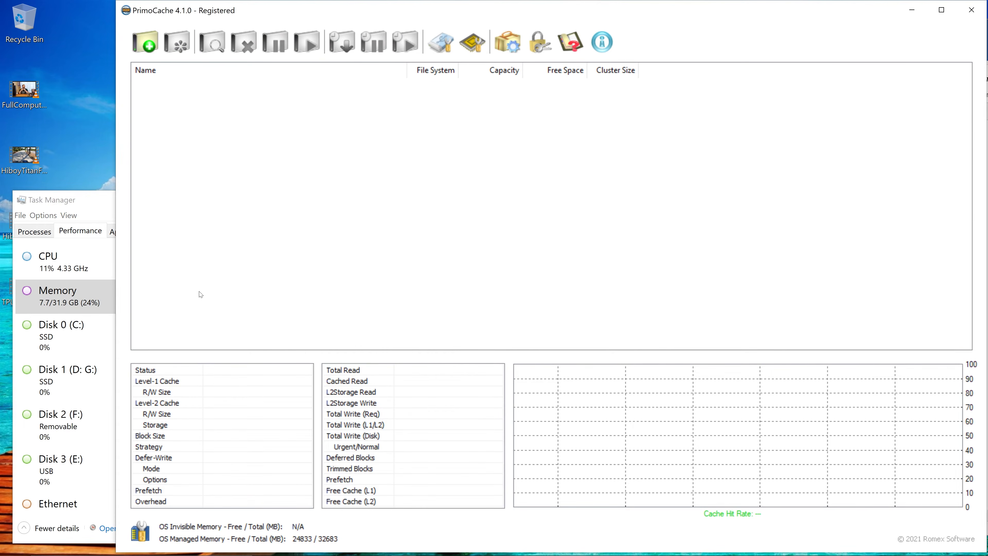
click(89, 202)
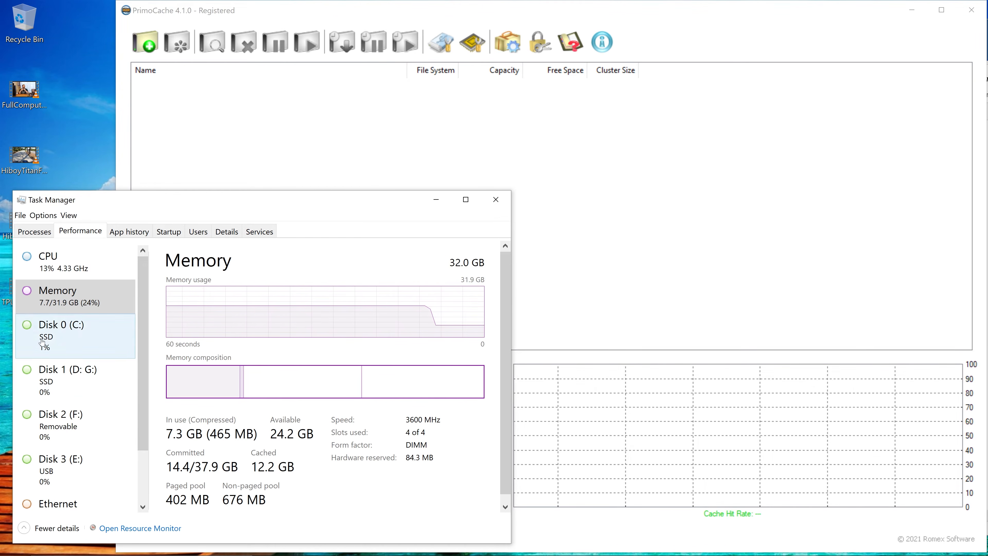
- Play FullComputerBuild.mp4 from BackupDrive (E:) with the cache removed, skip to several points in the video, and close the player
mouse_move(255, 555)
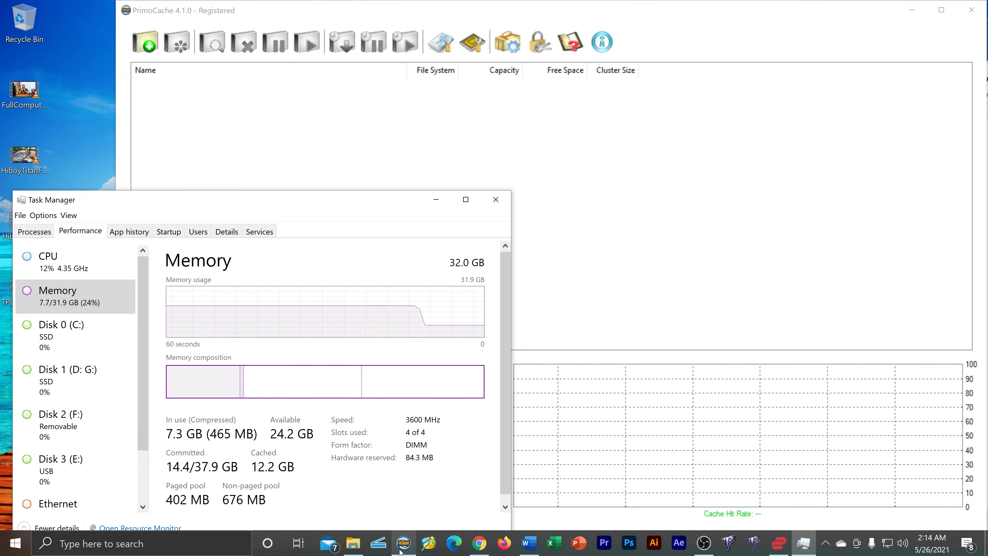
click(353, 543)
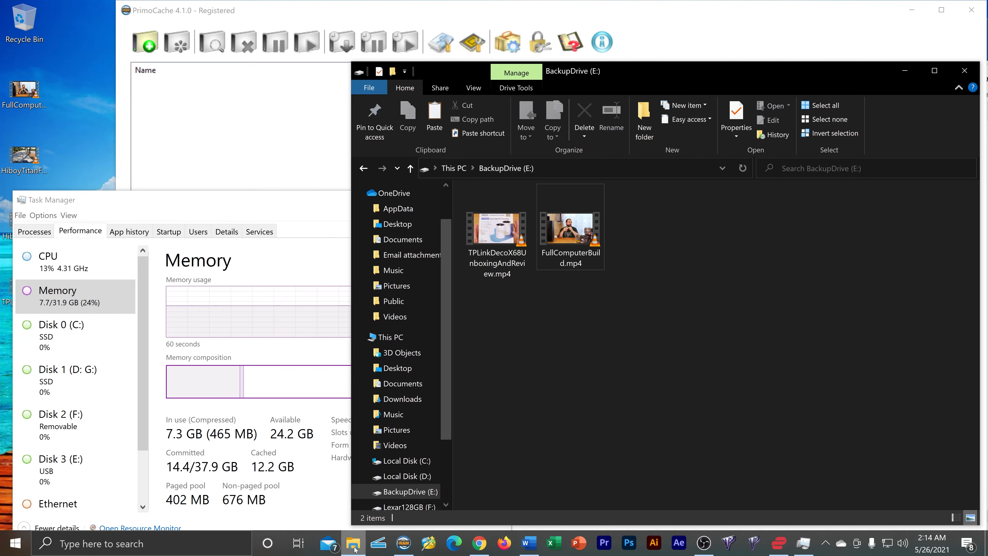
double_click(574, 226)
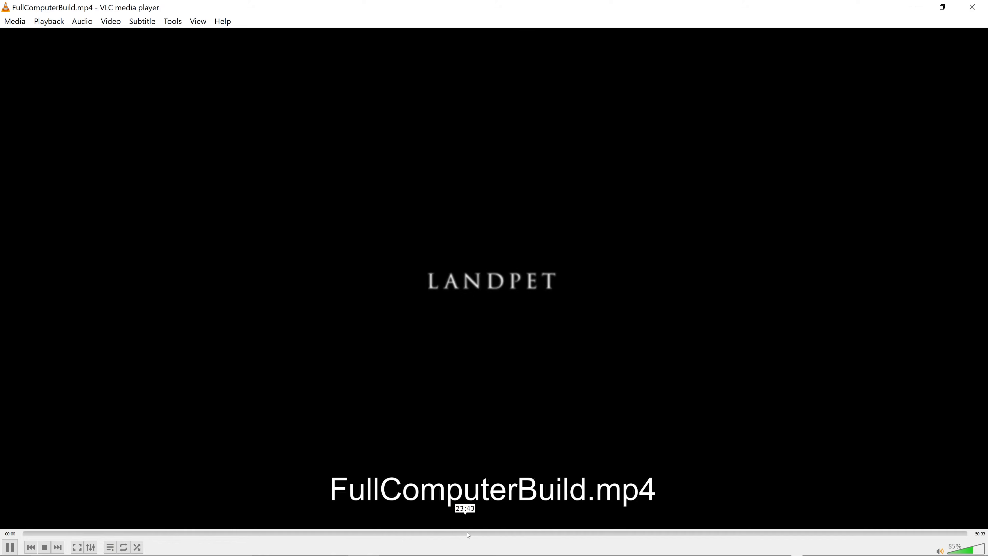
click(483, 532)
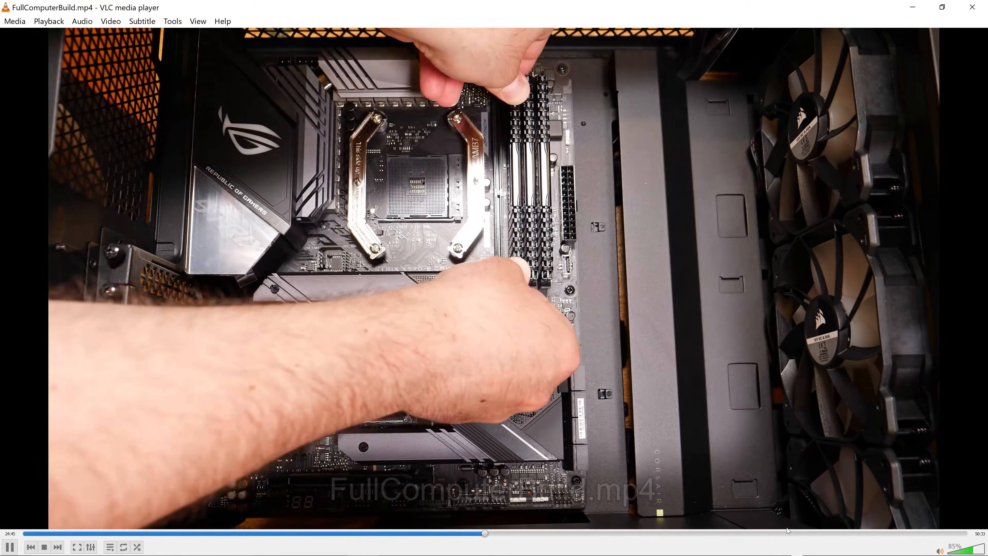
click(786, 532)
click(893, 531)
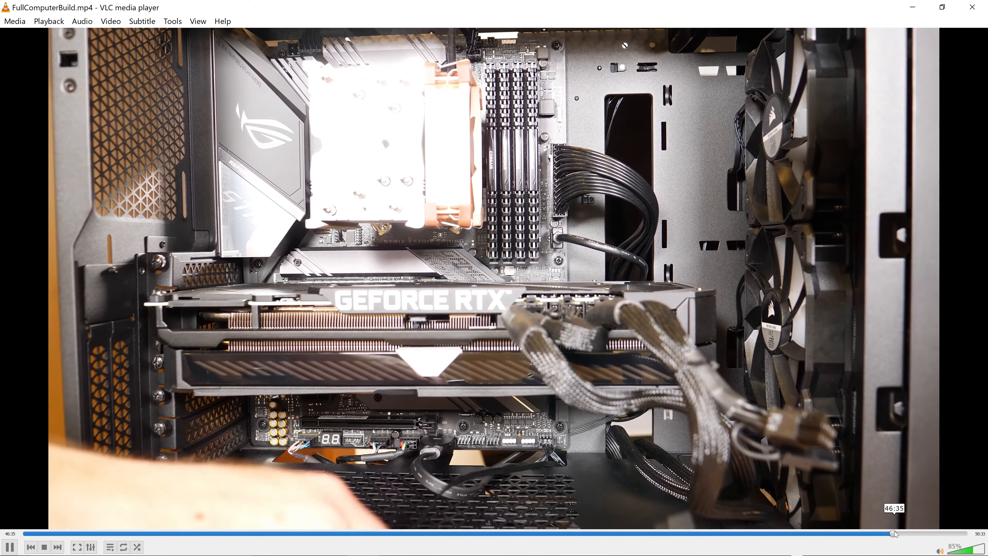
click(912, 533)
click(948, 533)
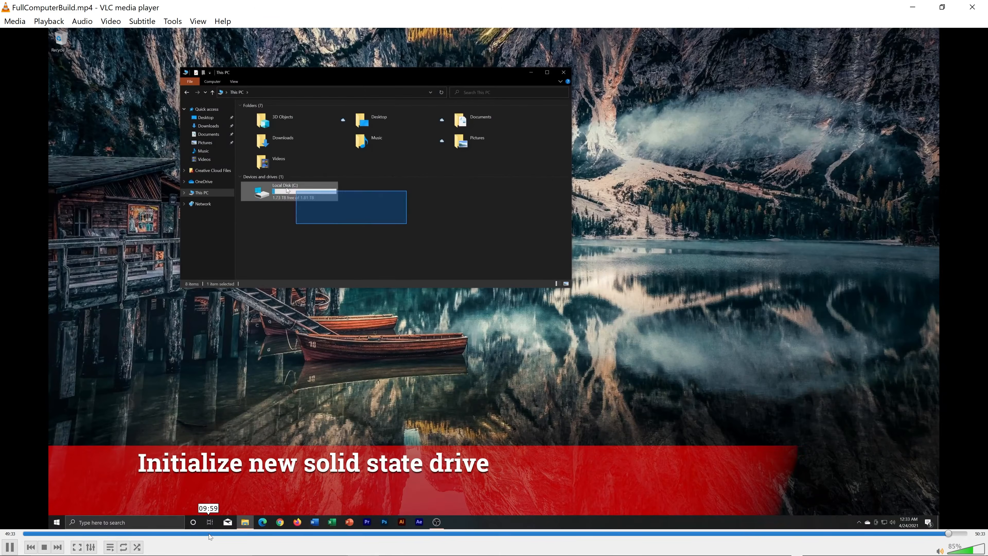
click(212, 533)
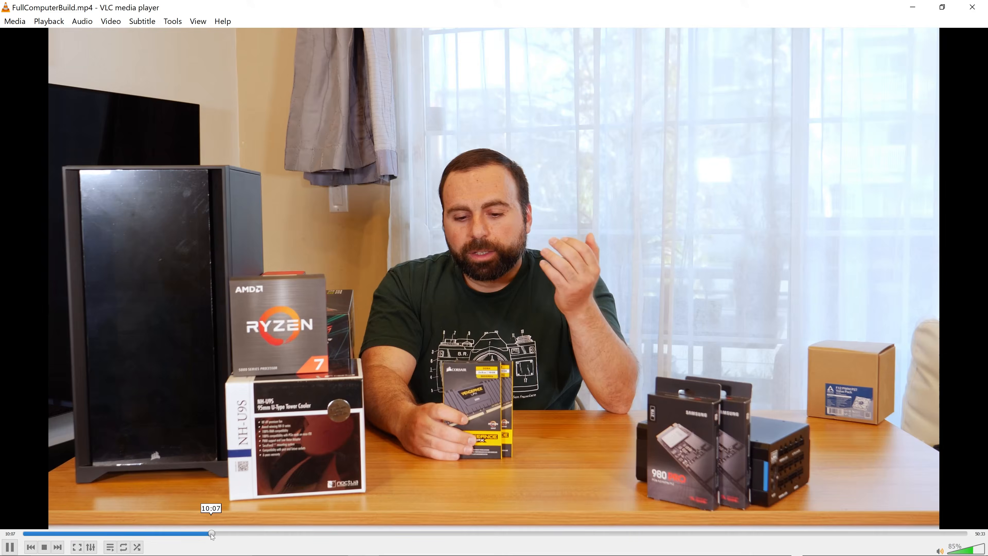
click(970, 9)
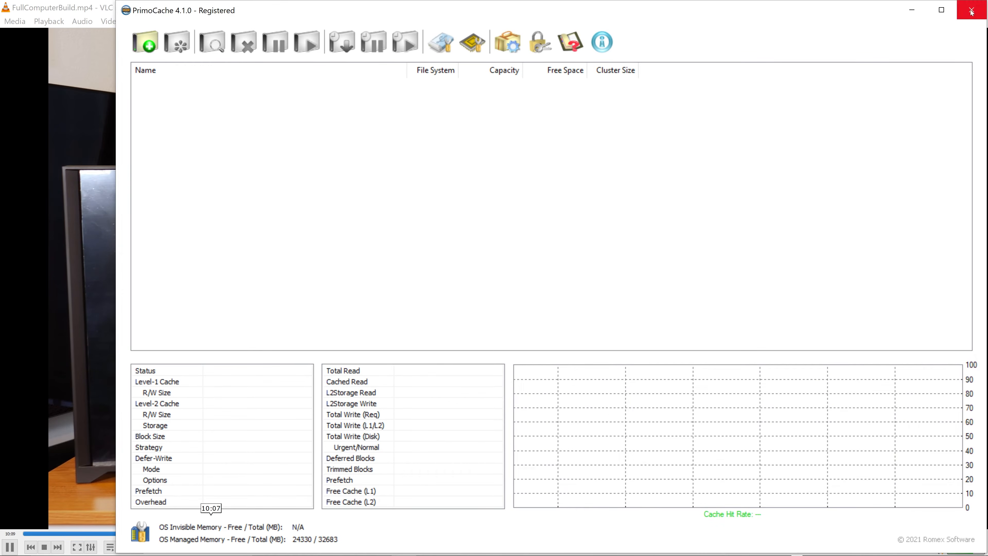
click(924, 6)
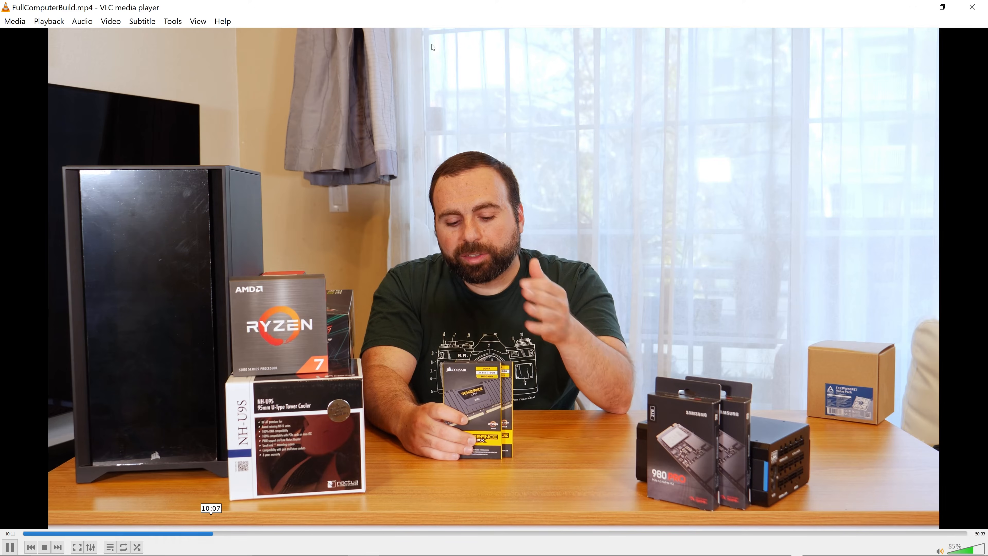
click(924, 7)
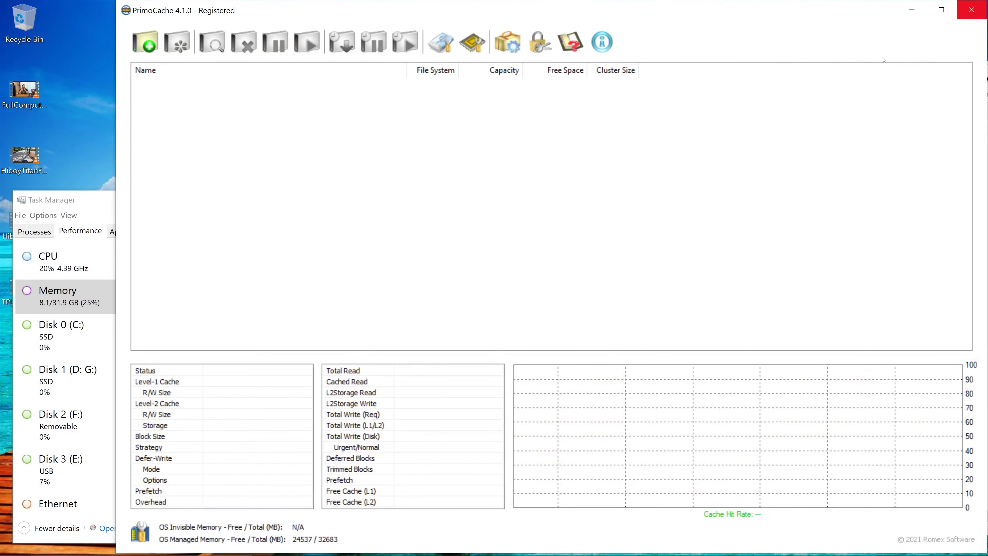
- Review the memory usage in Task Manager, minimize it, and return to BackupDrive (E:) in File Explorer
click(105, 213)
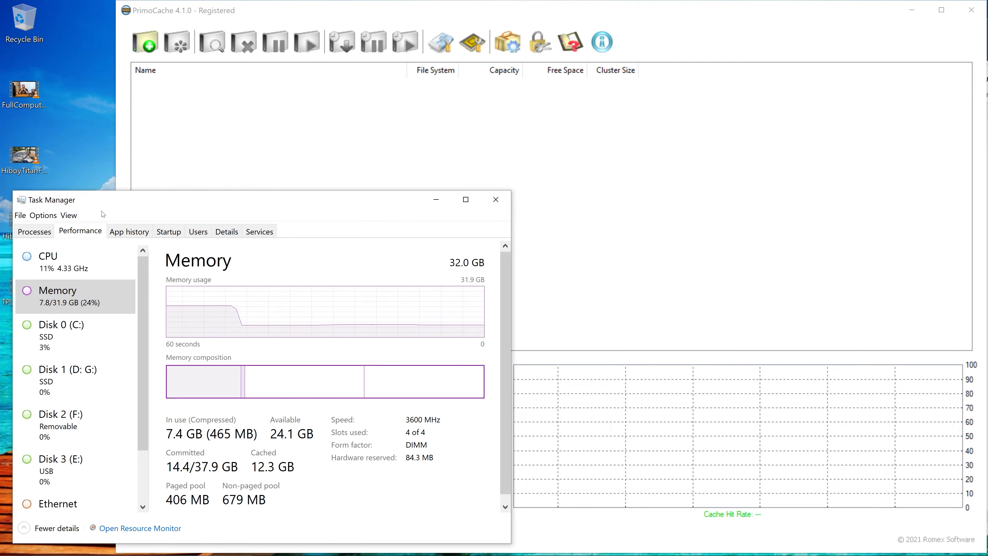
click(436, 205)
click(353, 542)
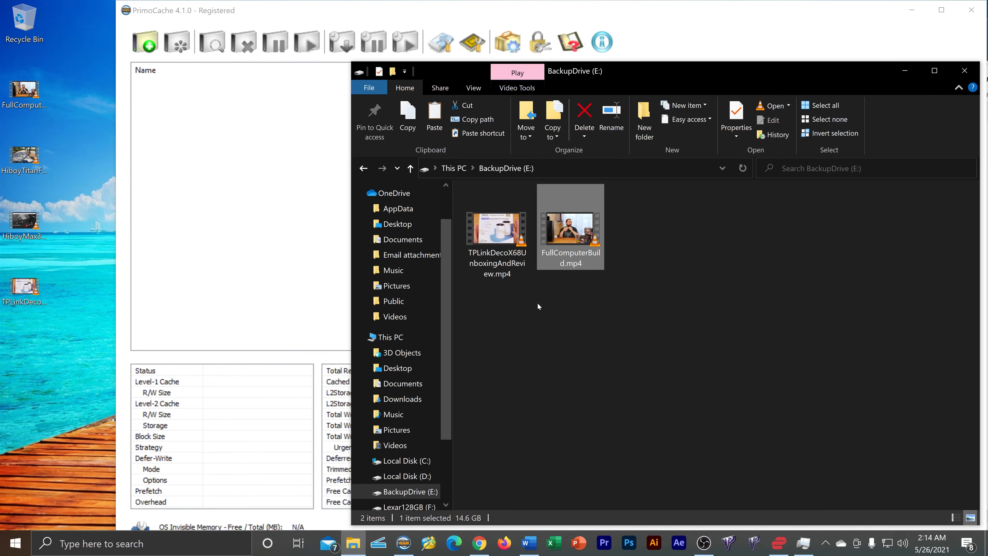
- Examine the contents of Local Disk (G:) and its free space in This PC
click(363, 168)
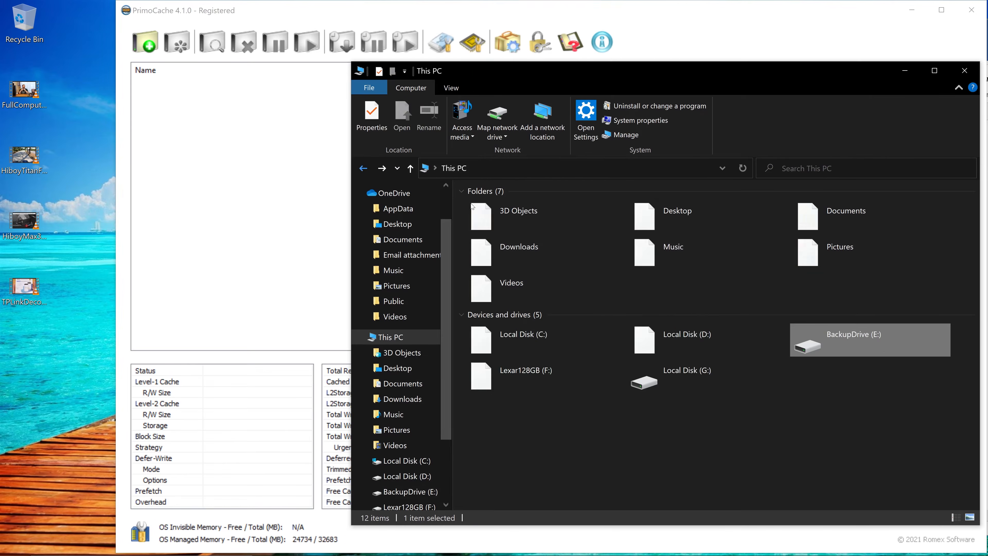
double_click(711, 390)
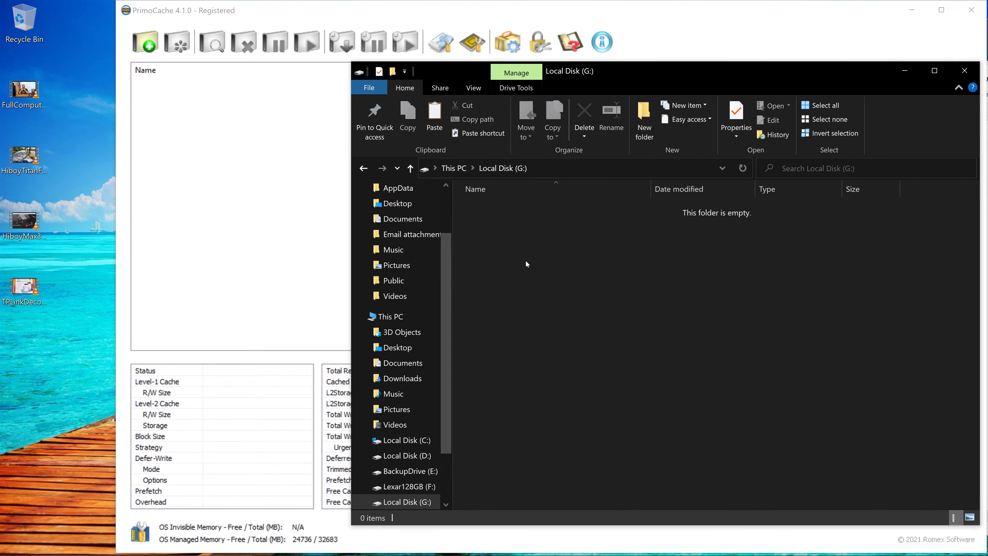
click(369, 175)
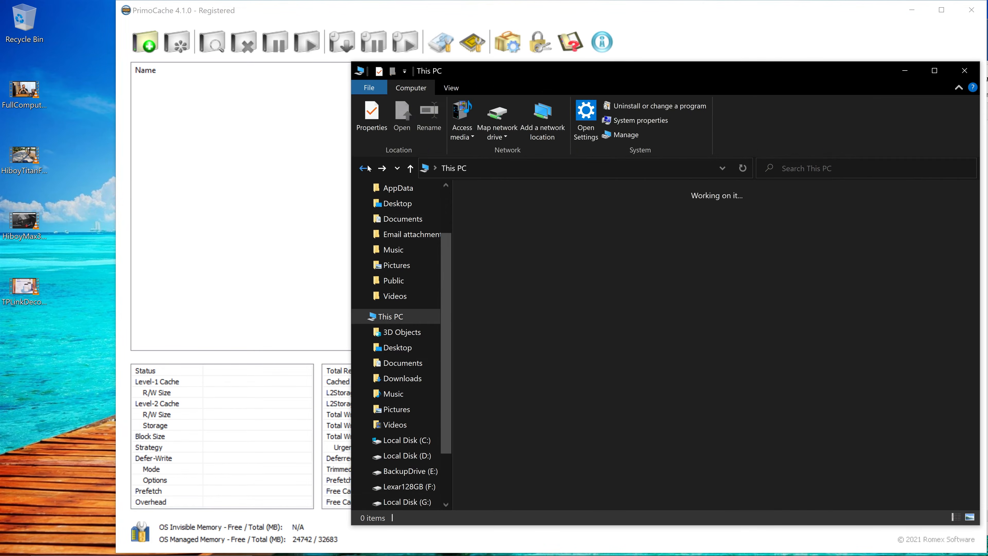
double_click(731, 380)
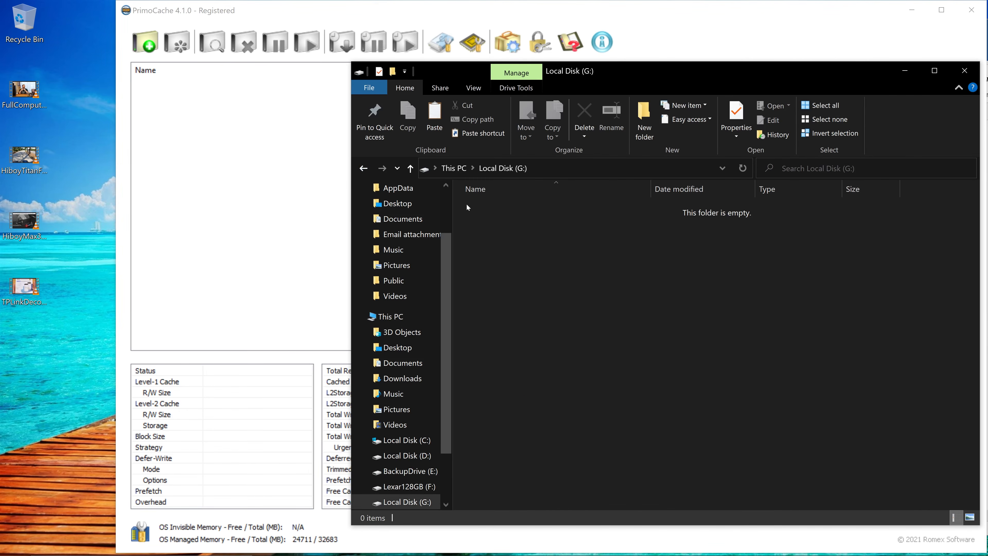
click(361, 168)
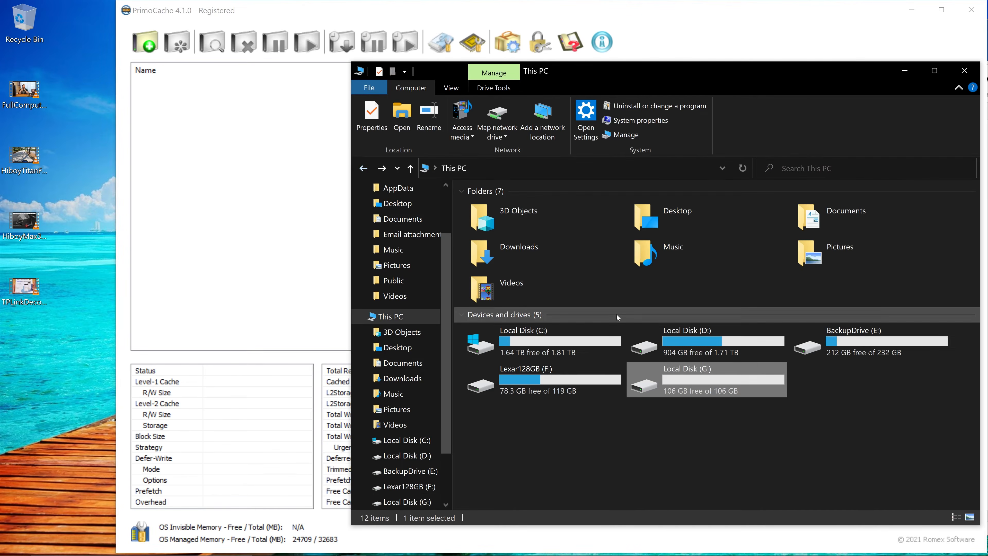
double_click(685, 390)
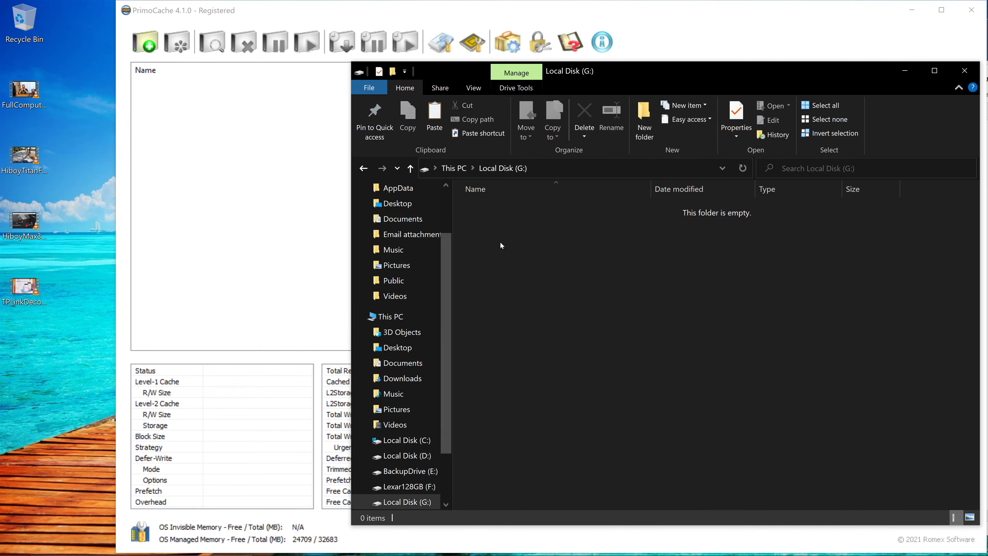
click(363, 167)
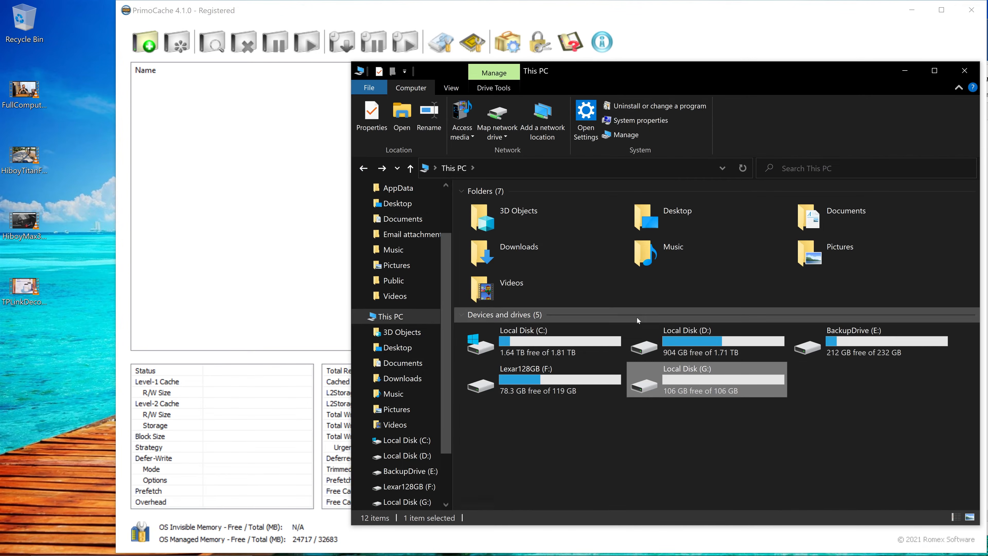
double_click(697, 381)
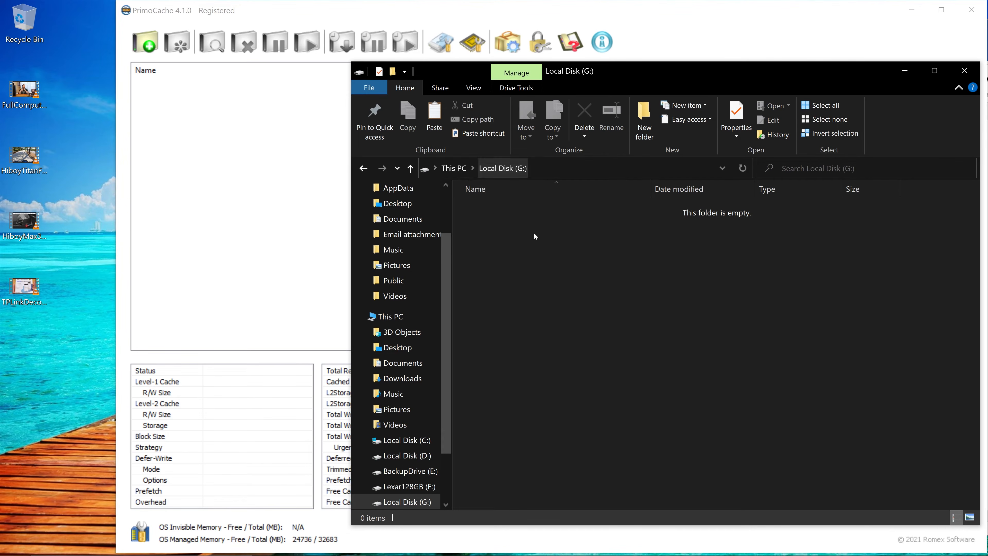
click(359, 168)
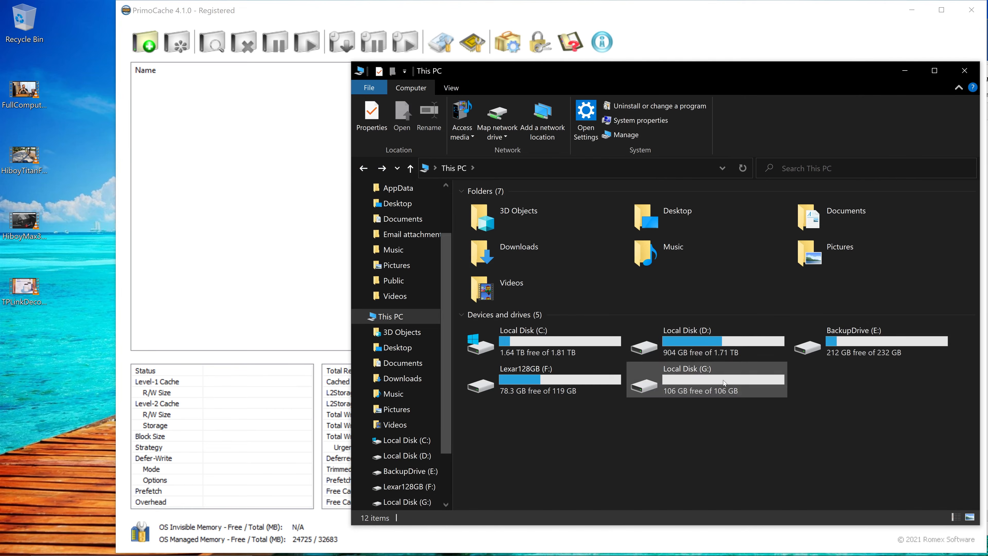
- Copy HiboyMax3RangeTest.mp4 and TPLinkDecoX68UnboxingAndReview.mp4 from the desktop to Local Disk (G:) and check the drive's free space in This PC
double_click(713, 376)
key(alt+Left)
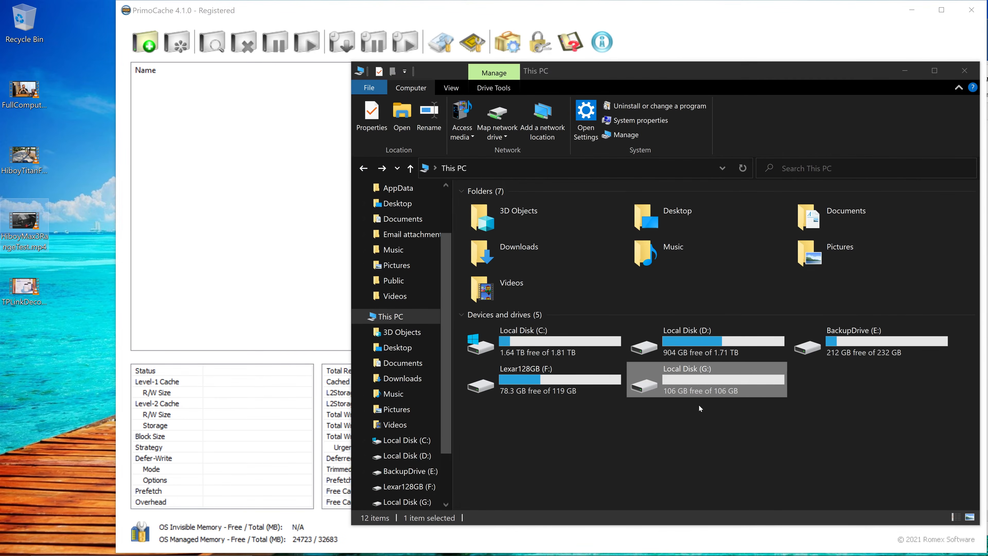
double_click(716, 386)
key(ctrl+v)
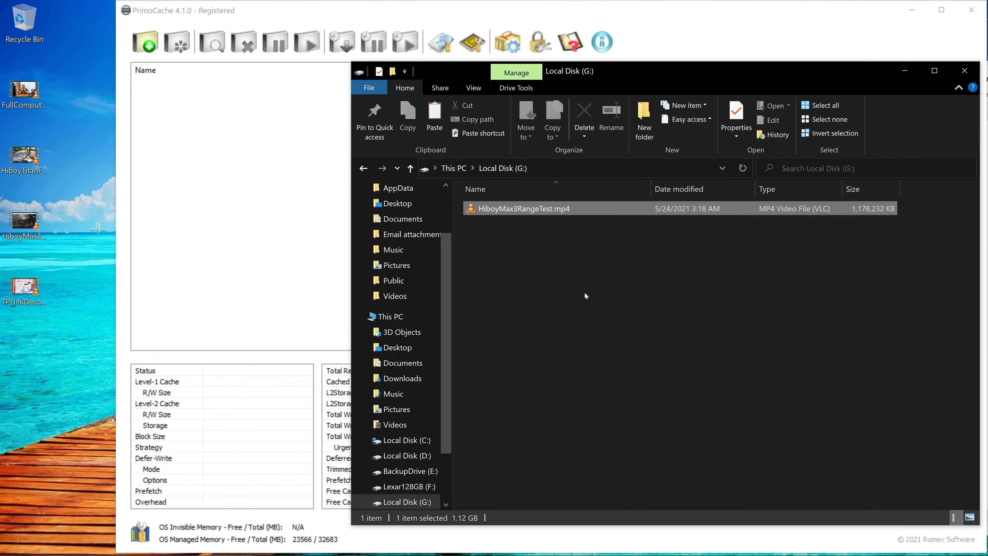
click(577, 298)
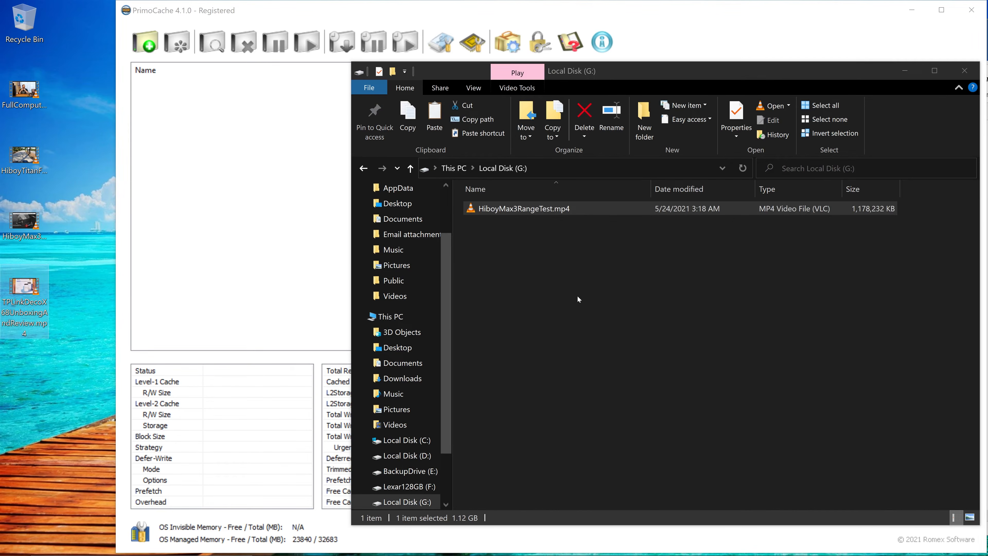
key(ctrl+v)
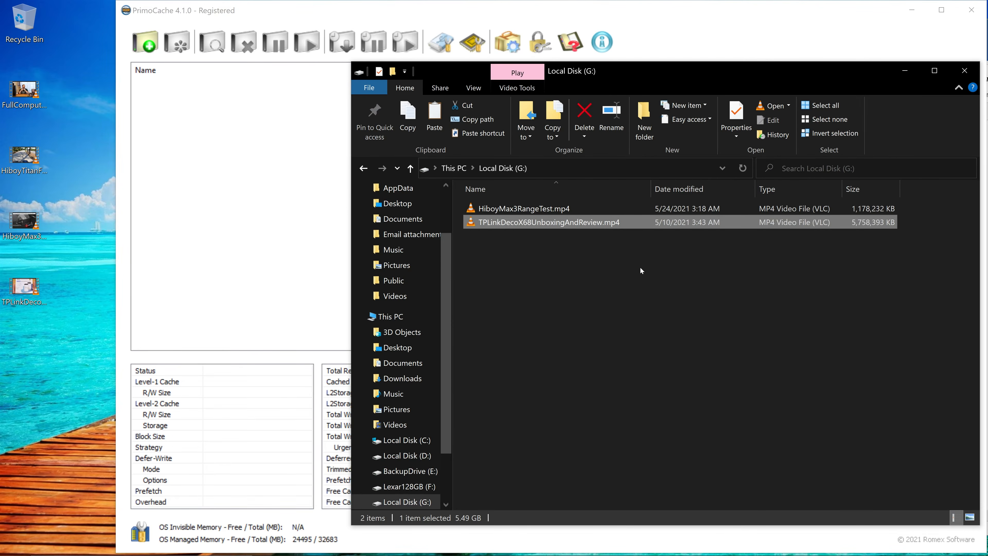
click(363, 168)
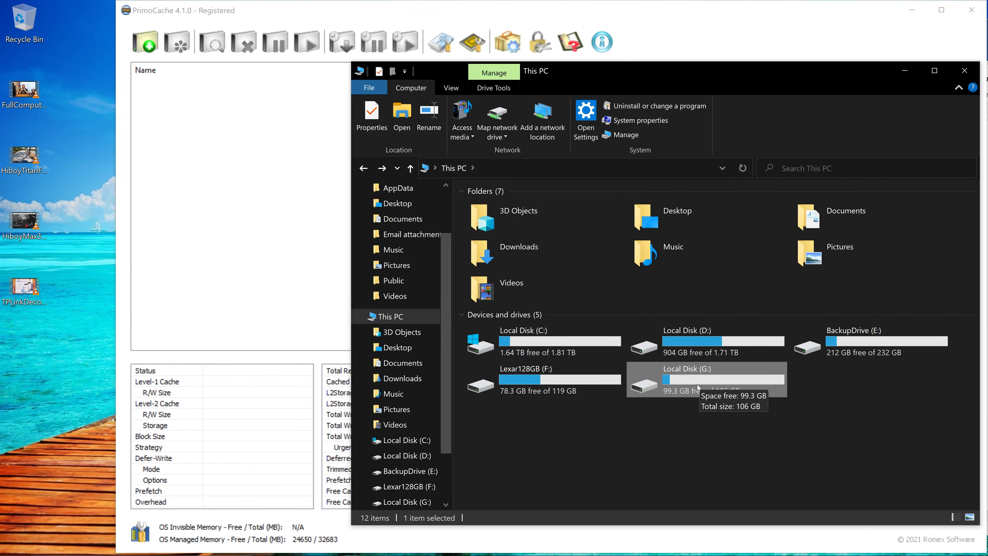
- Delete both MP4 files from Local Disk (G:) and empty the Recycle Bin
double_click(698, 381)
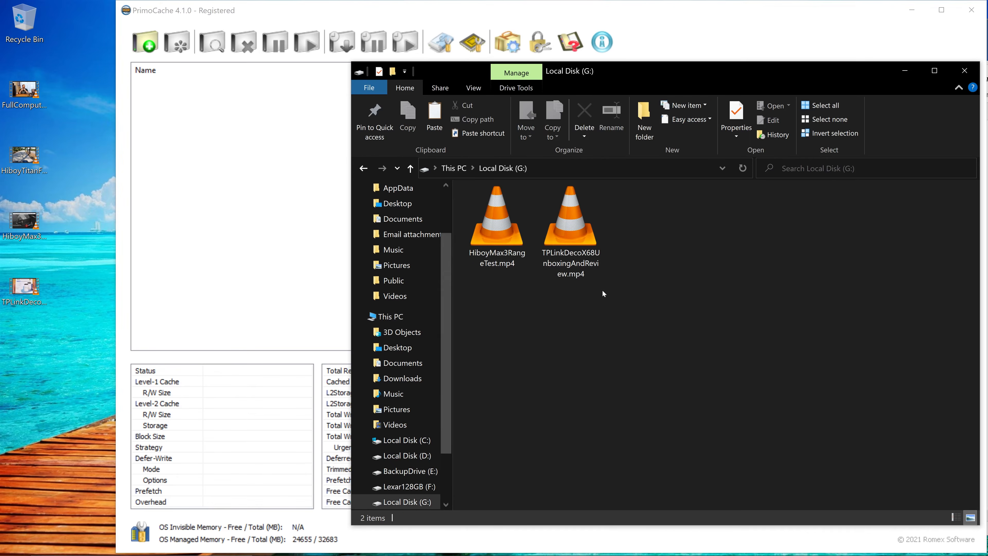
drag(607, 314, 464, 216)
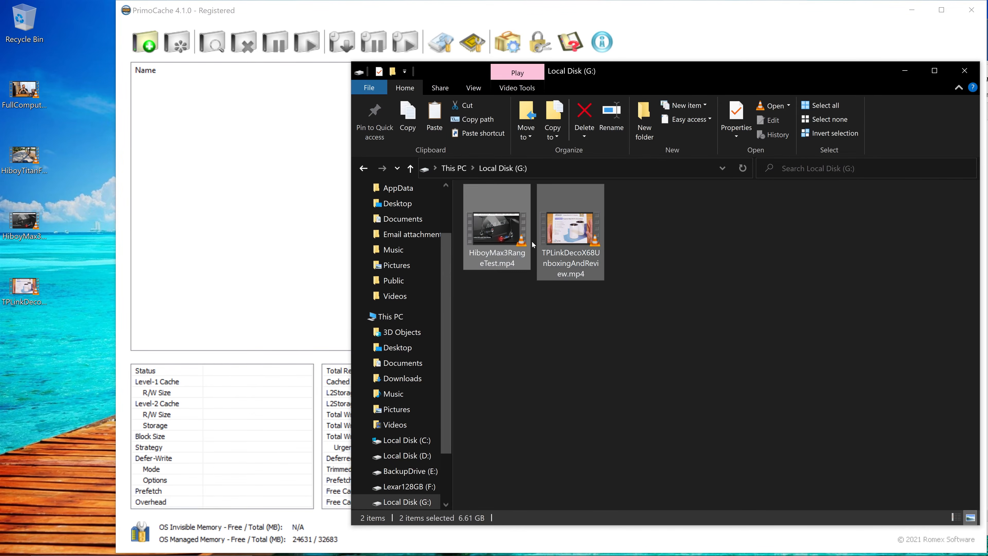
key(Delete)
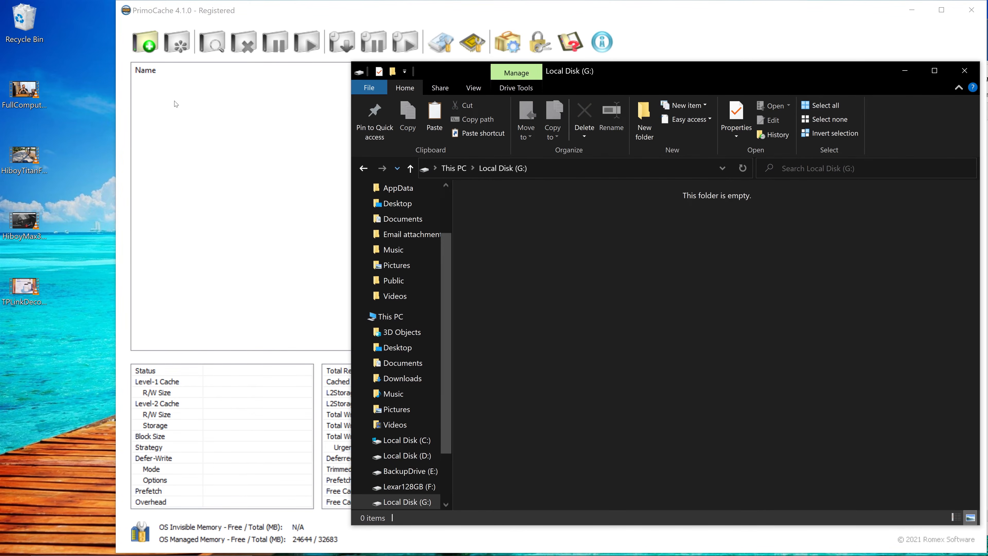
right_click(7, 14)
click(88, 39)
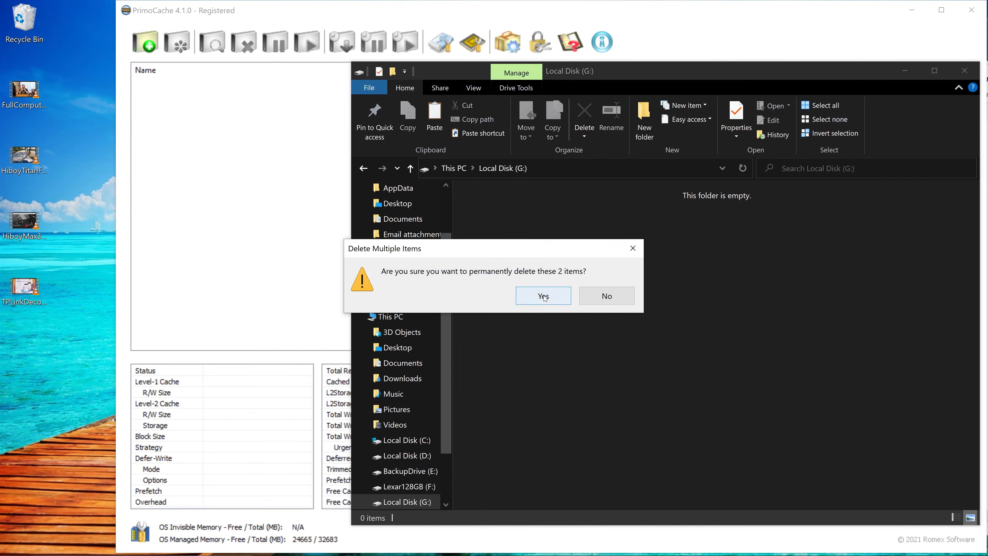
click(535, 291)
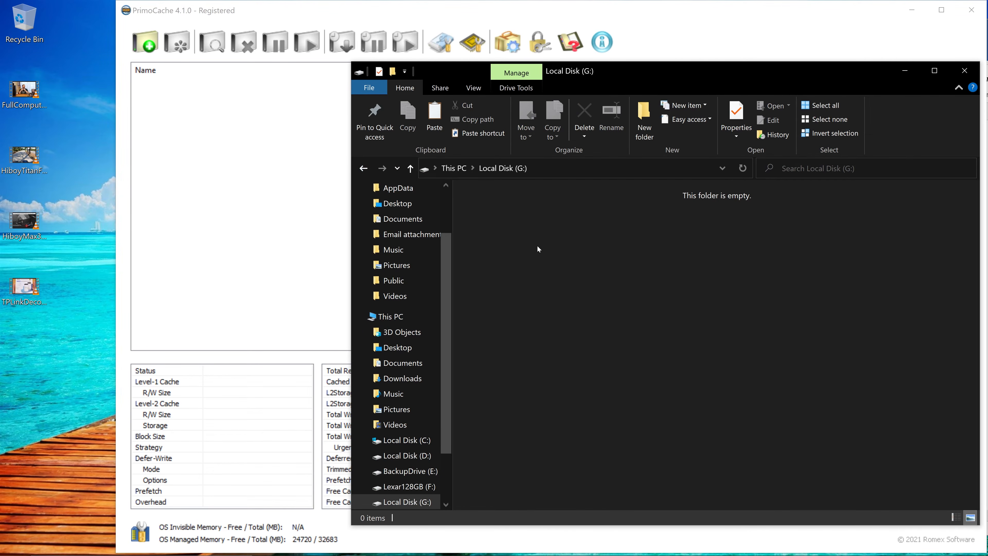
- Switch to PrimoCache, start creating a level-2 storage volume, and select volume (G:) on Disk 1 for conversion after checking it in This PC
click(364, 168)
click(670, 36)
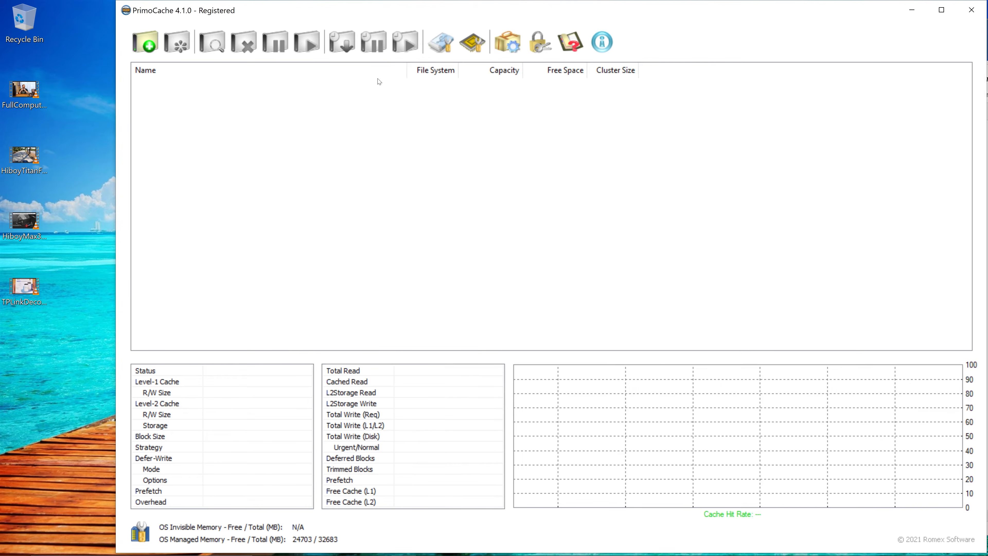
click(442, 47)
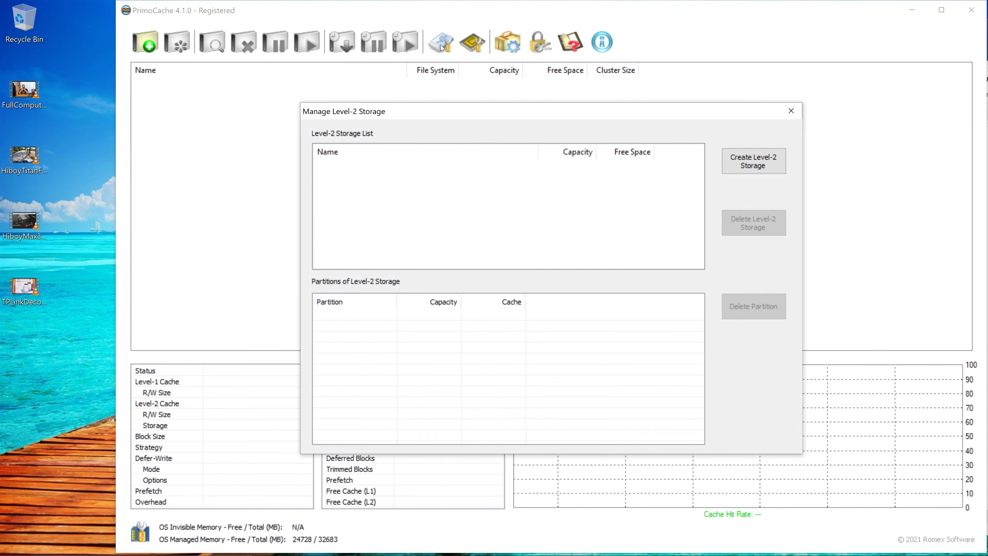
click(750, 161)
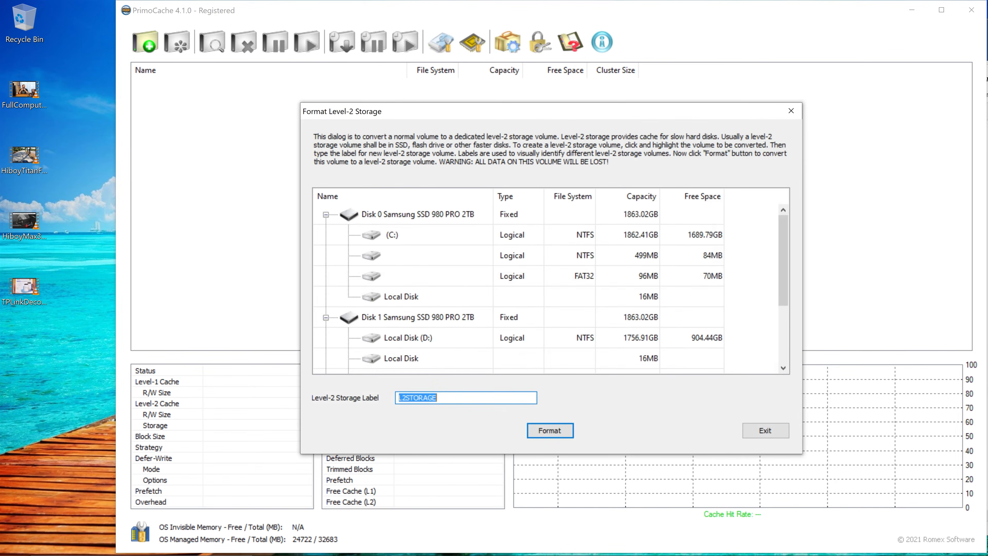
drag(782, 273, 766, 343)
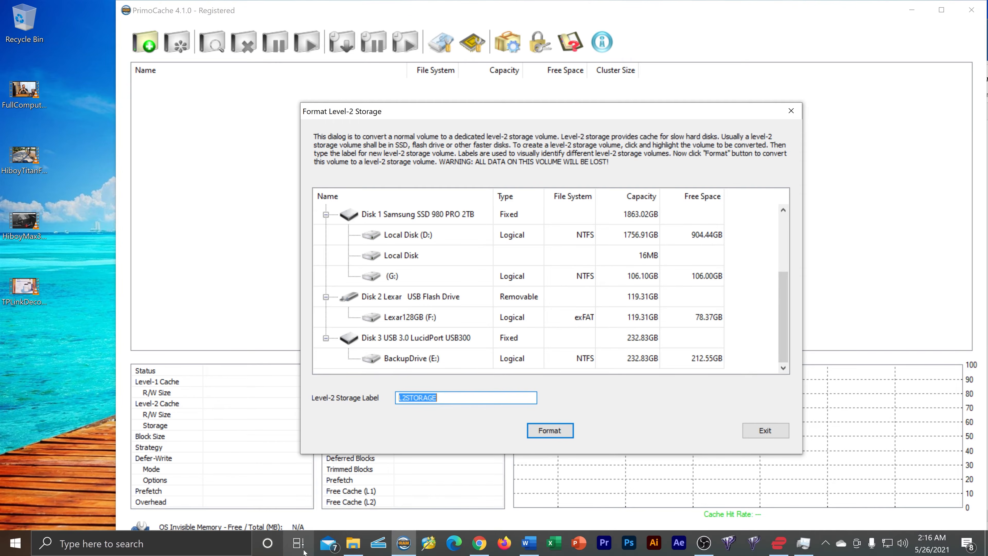
click(353, 542)
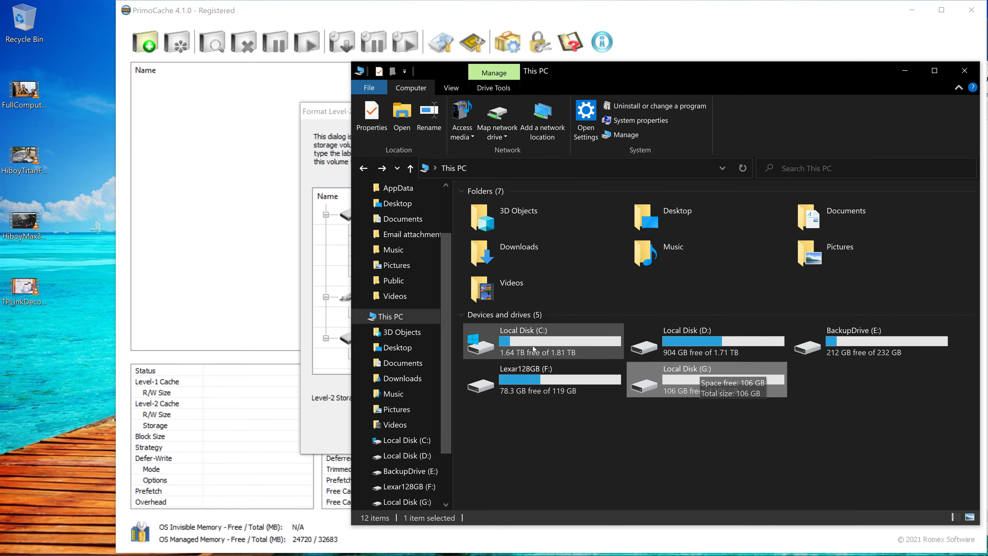
click(340, 297)
click(393, 275)
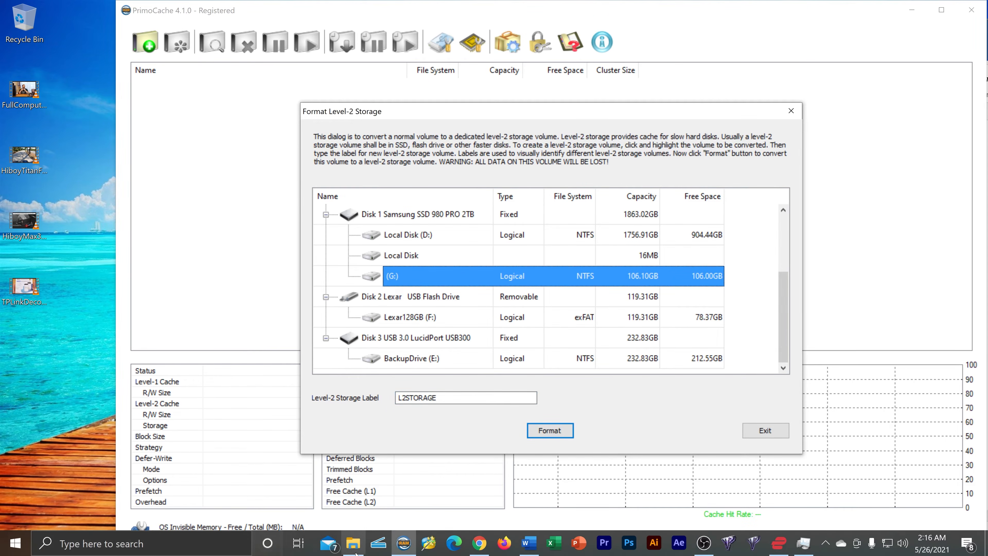
- Format volume (G:) as level-2 storage labelled L2STORAGE, comparing it with the drives in This PC before confirming the conversion
click(344, 549)
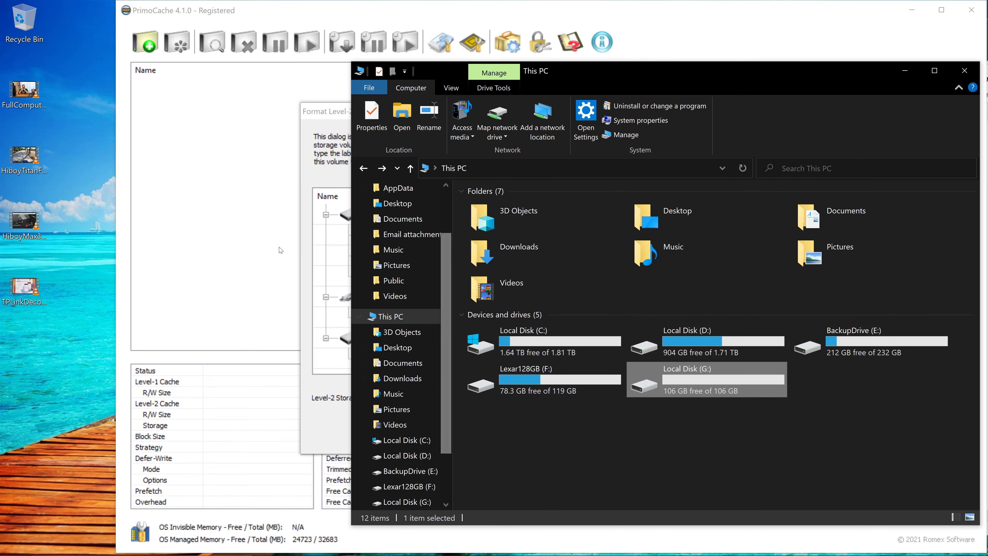
click(309, 239)
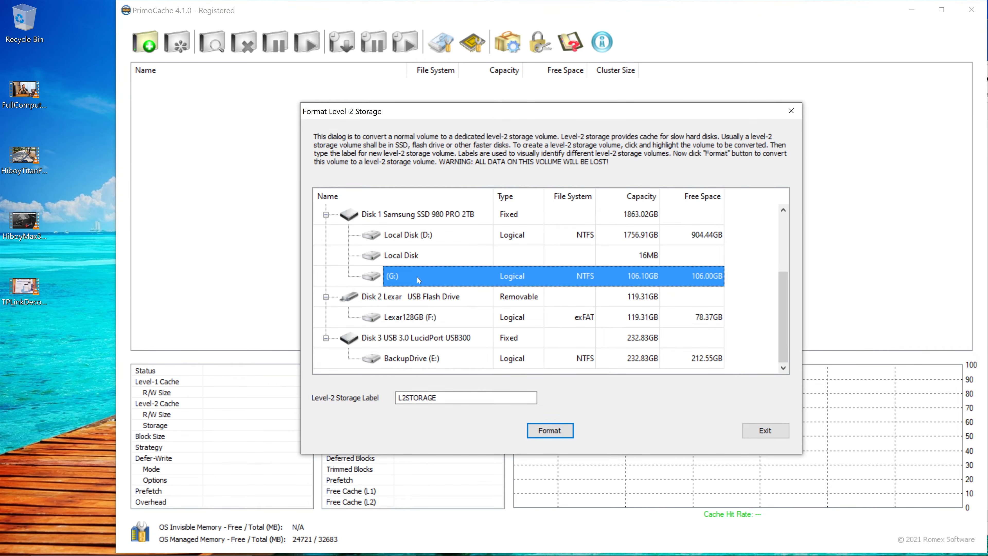
click(555, 431)
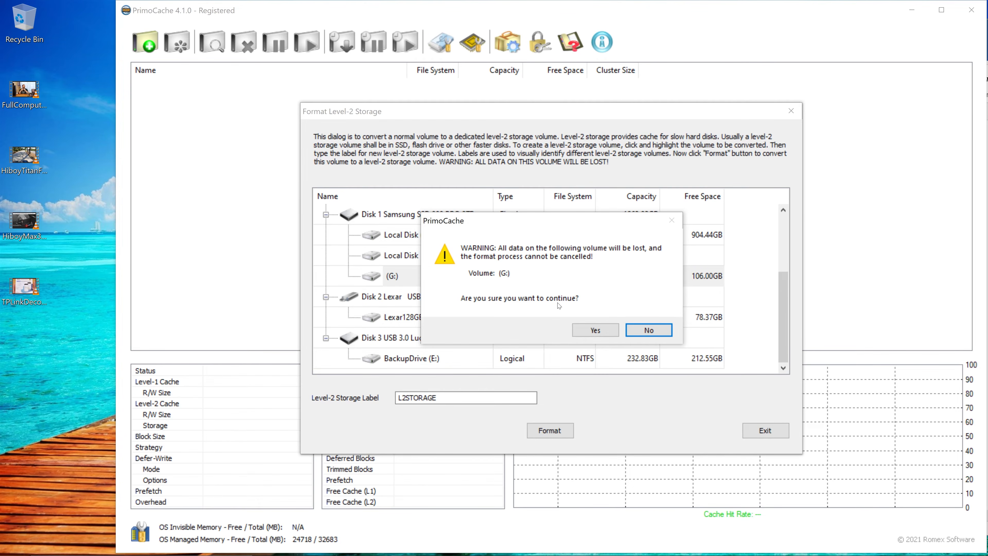
mouse_move(553, 555)
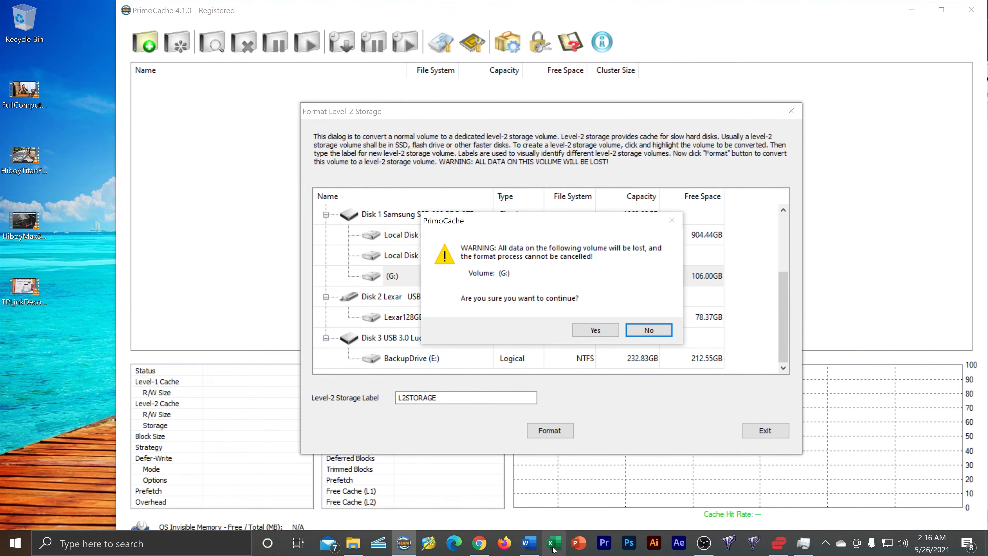
click(352, 546)
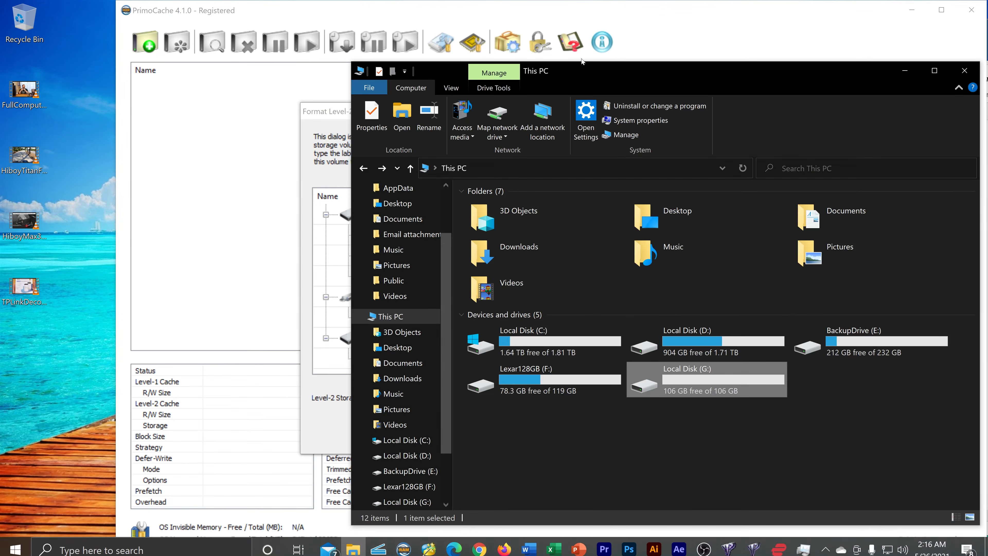
drag(583, 64, 73, 40)
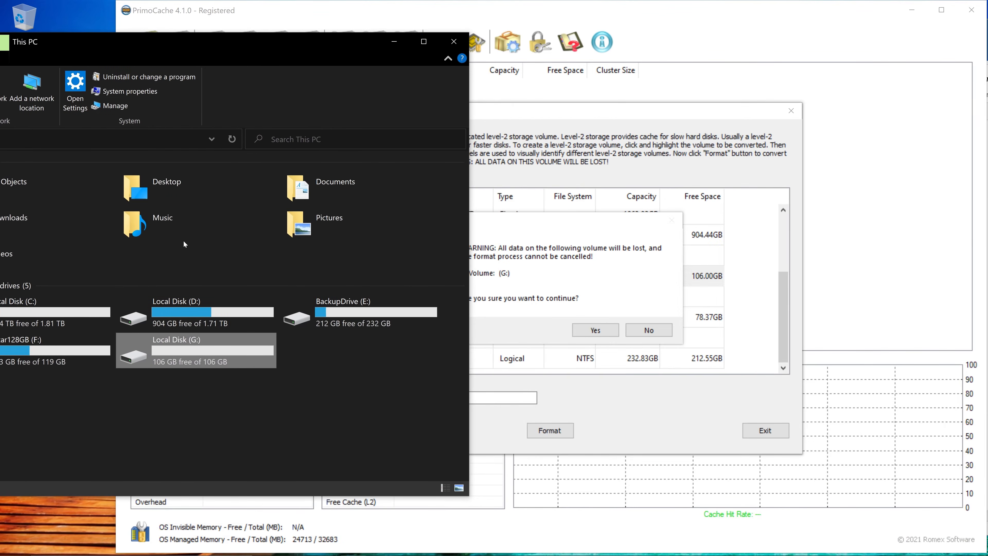
click(482, 274)
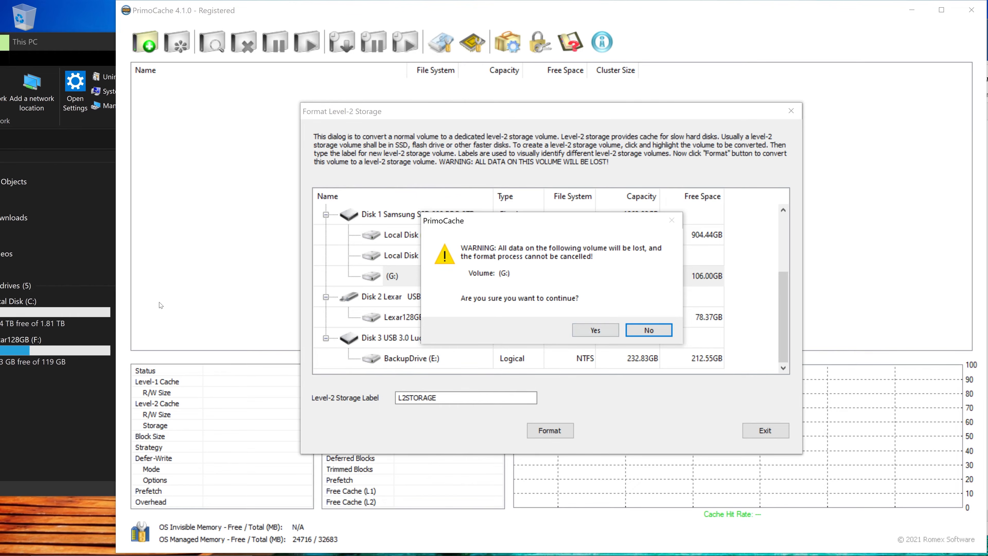
drag(106, 51, 1, 33)
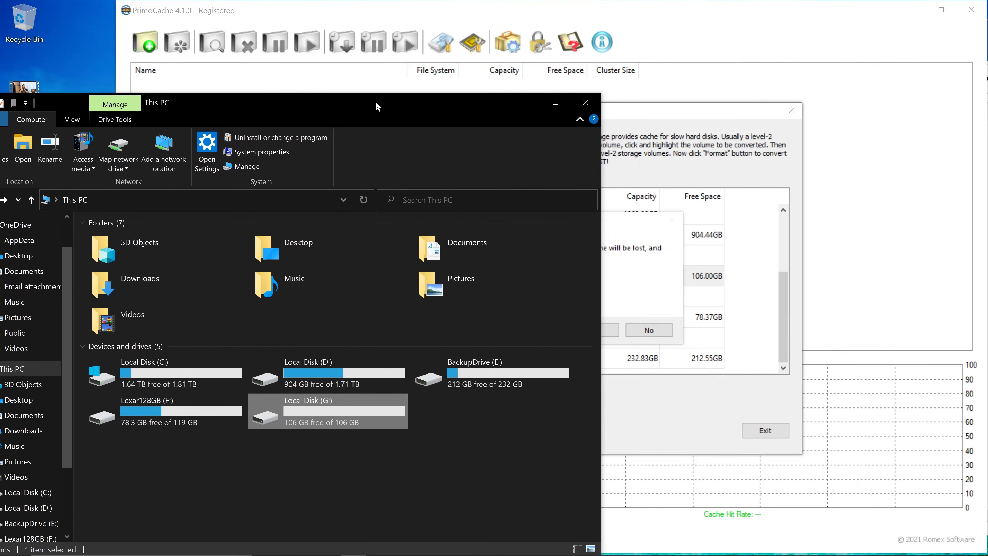
click(586, 23)
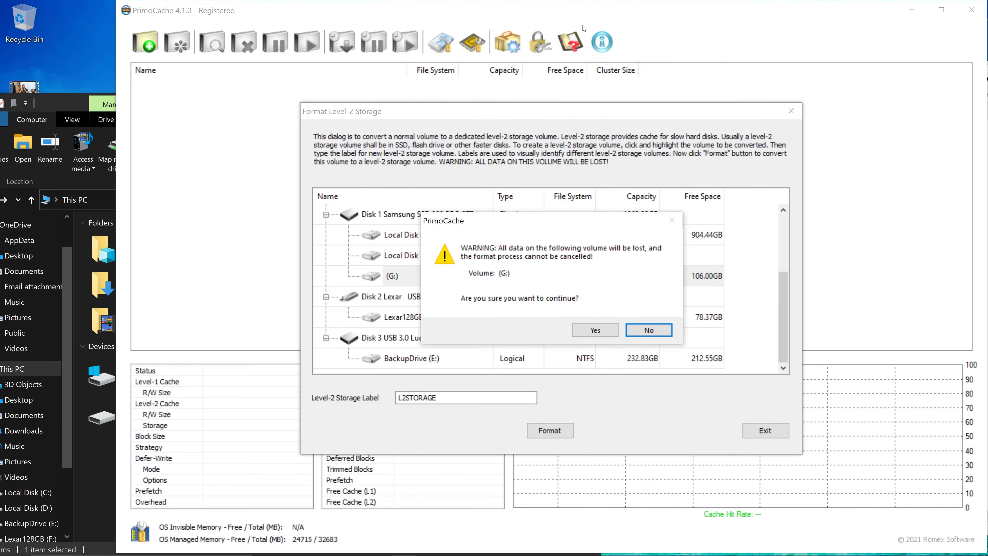
click(597, 330)
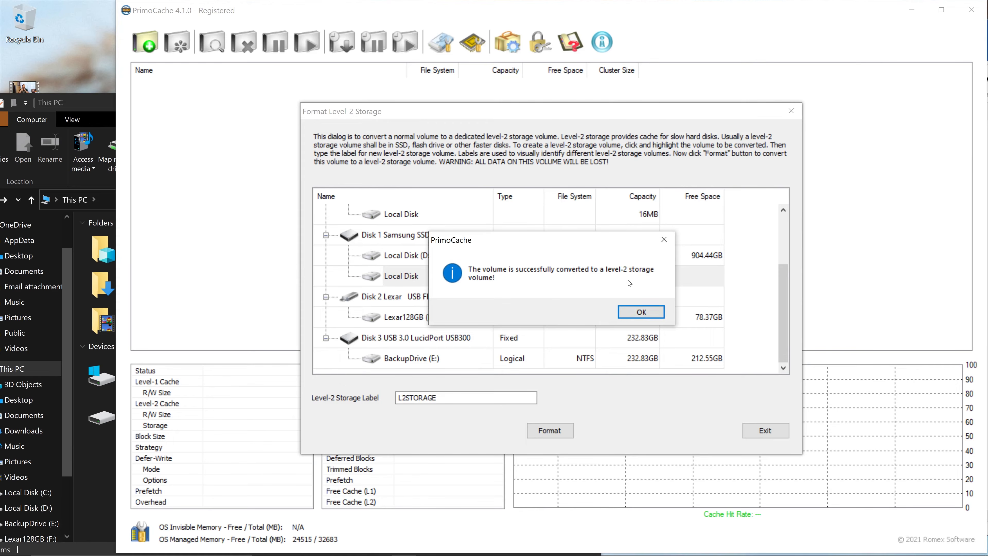
click(630, 310)
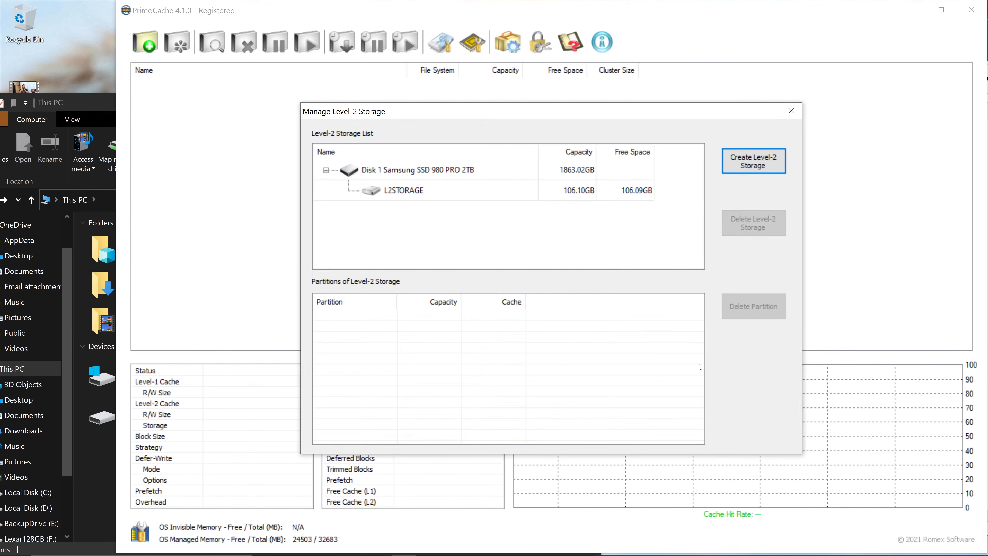
- Check the drive list in This PC after the conversion and close the level-2 storage manager in PrimoCache
double_click(89, 101)
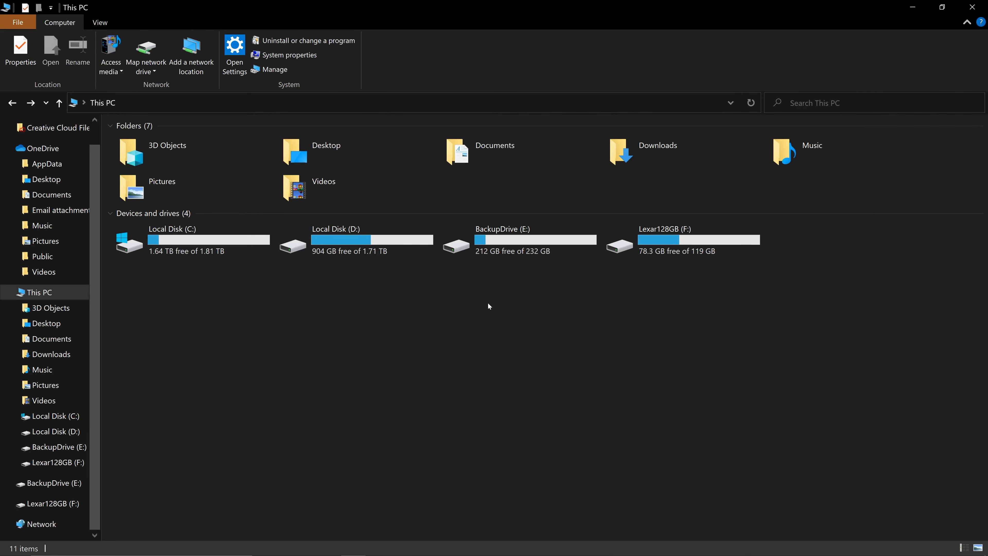
double_click(338, 12)
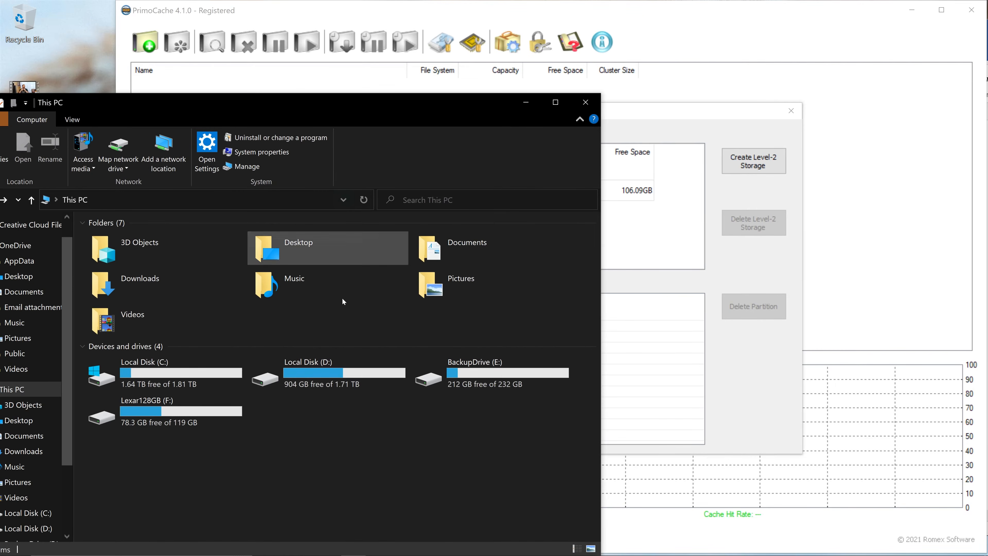
click(664, 121)
click(791, 111)
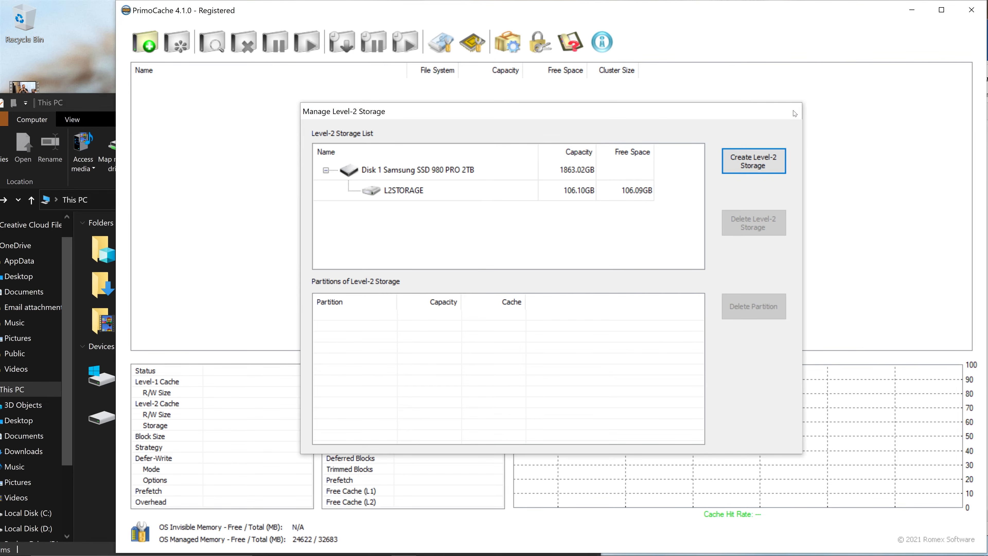
- Create a new cache task for BackupDrive (E:) and proceed to its parameter configuration
click(144, 41)
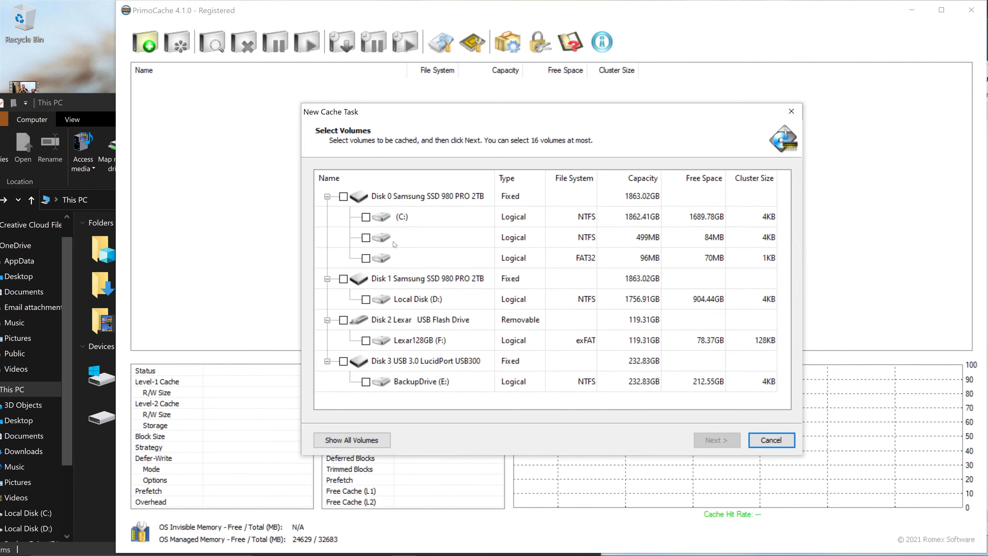
click(365, 382)
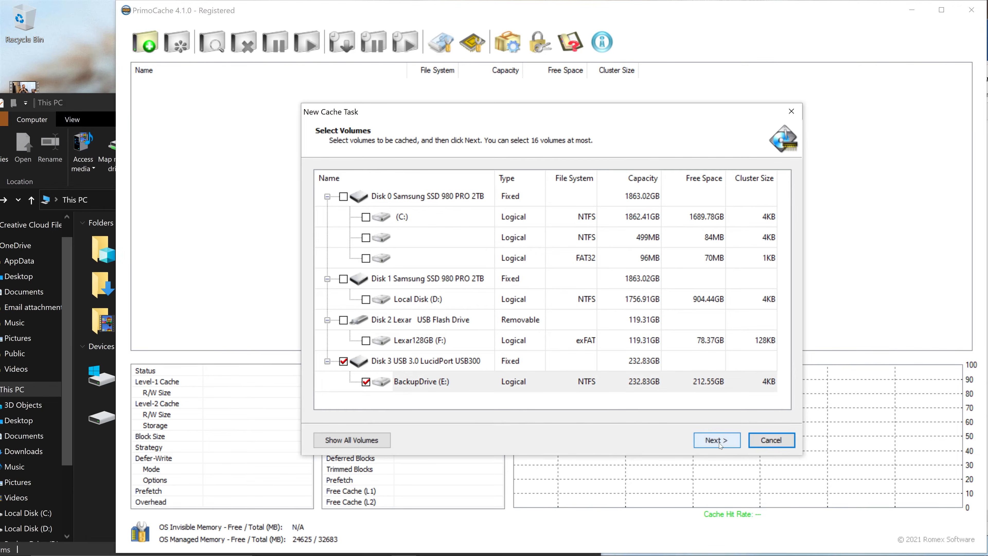
key(Return)
- Set the level-1 OS managed memory to 0 MB and the block size to 512KB, and start the cache task for BackupDrive (E:)
click(492, 233)
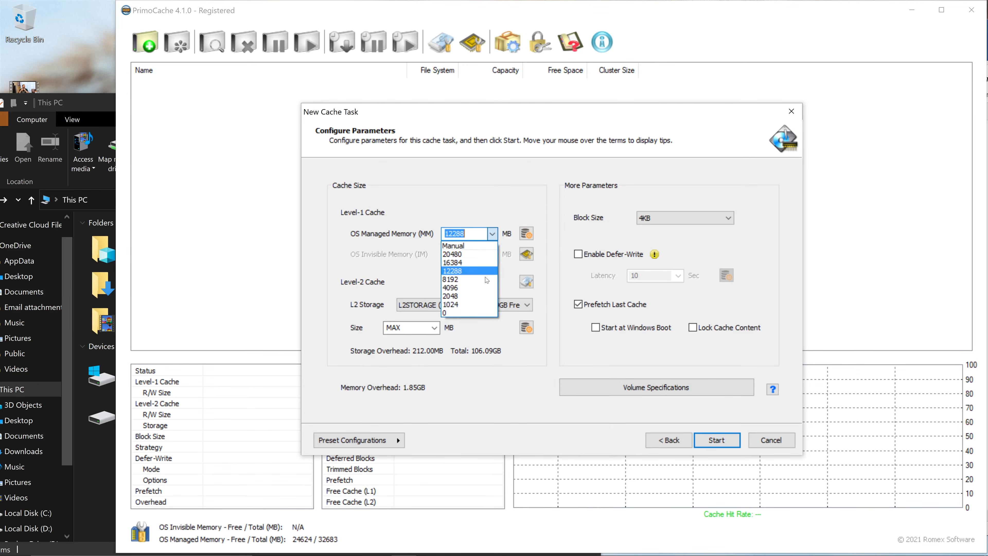
click(482, 314)
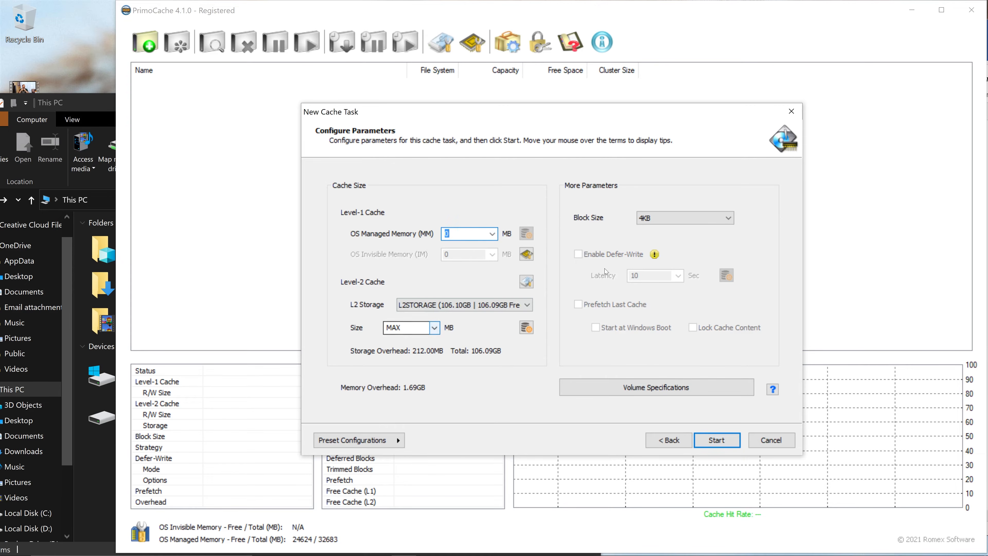
click(657, 226)
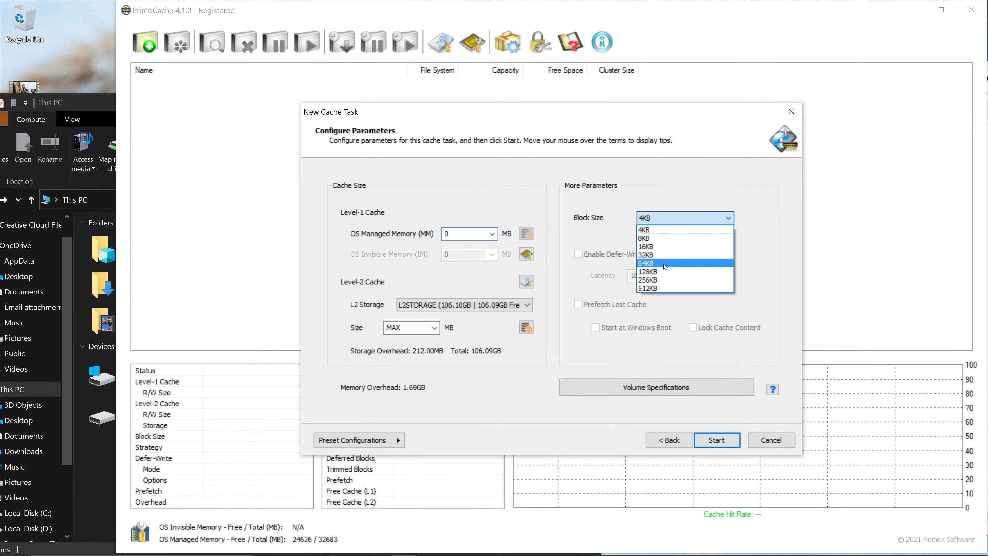
click(663, 289)
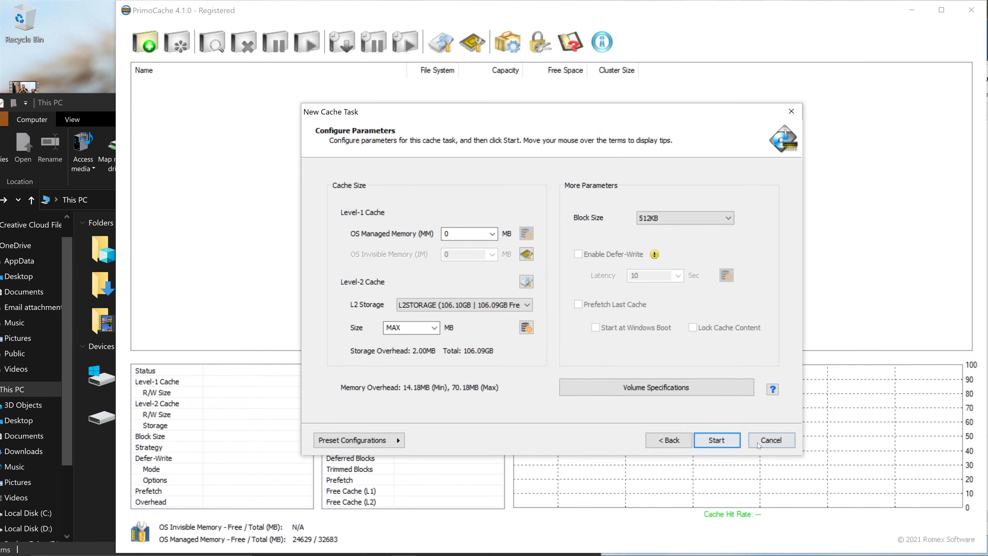
click(773, 440)
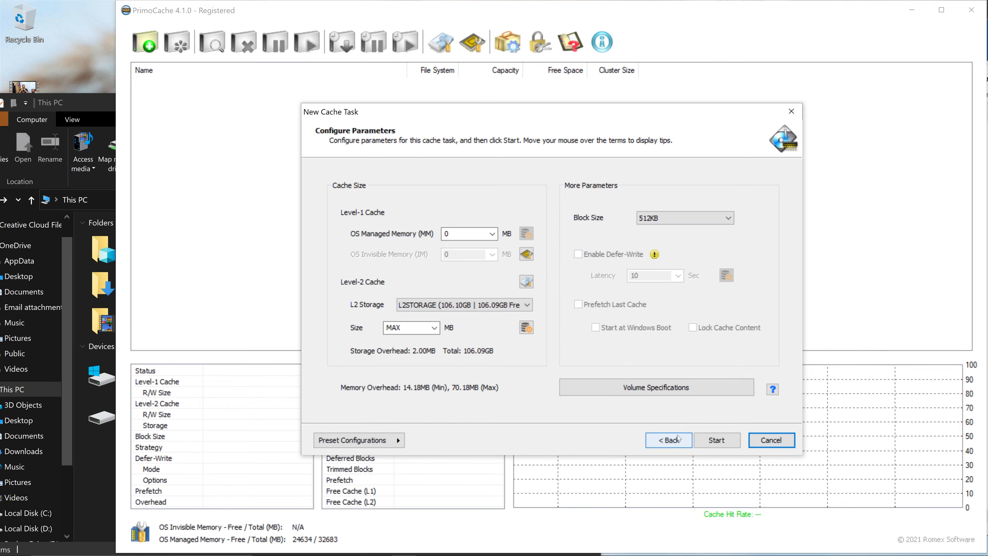
click(717, 439)
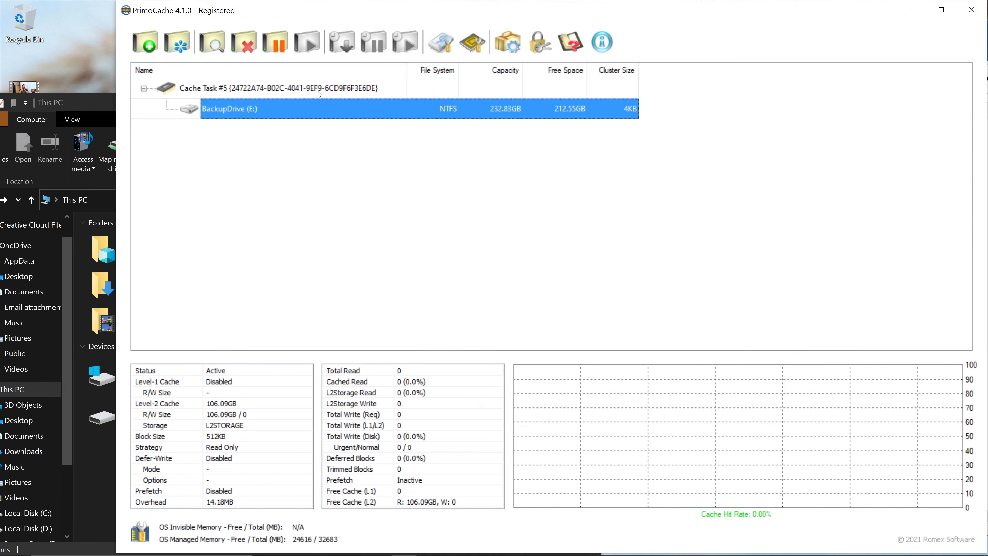
- Examine the details of the new cache task and its BackupDrive (E:) volume in the task list
click(288, 89)
click(263, 108)
click(239, 88)
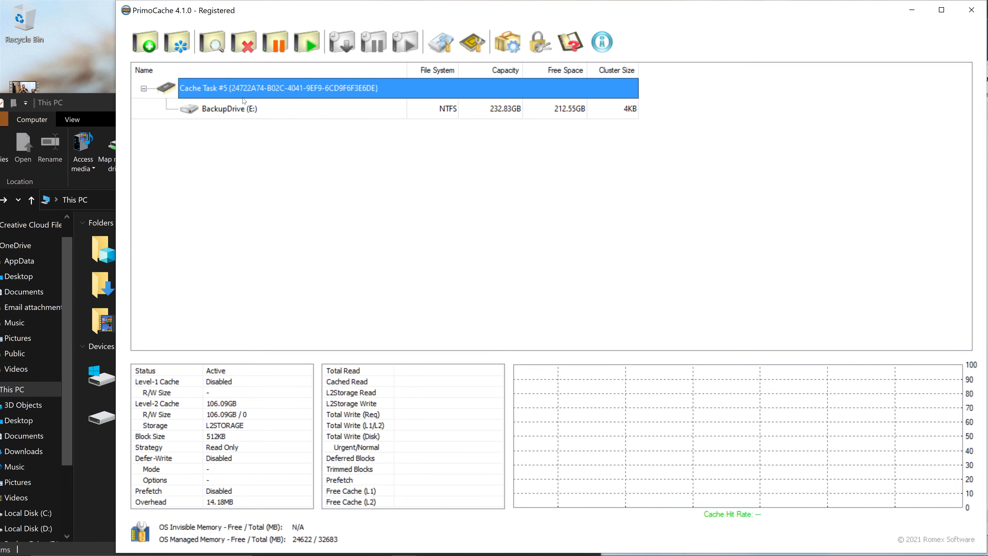
click(244, 107)
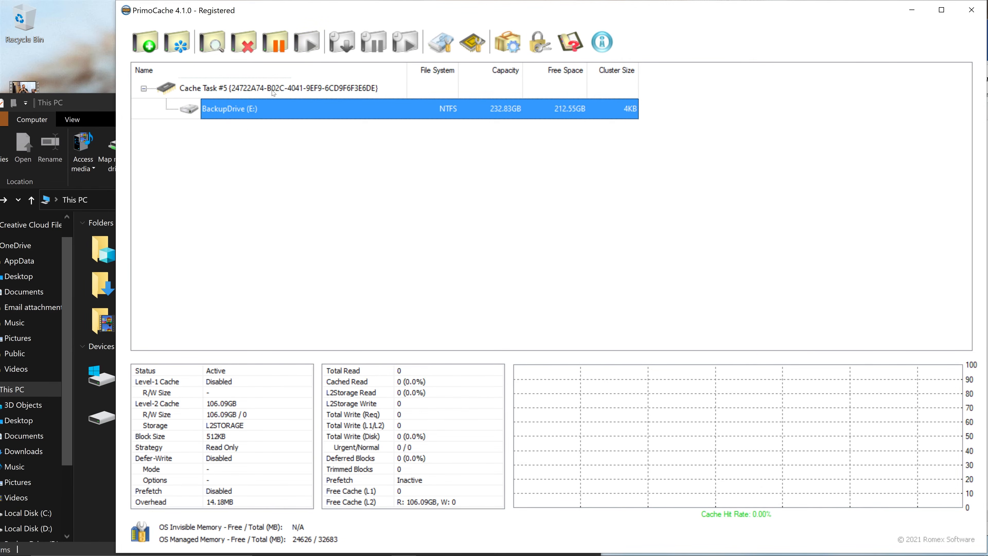
click(310, 89)
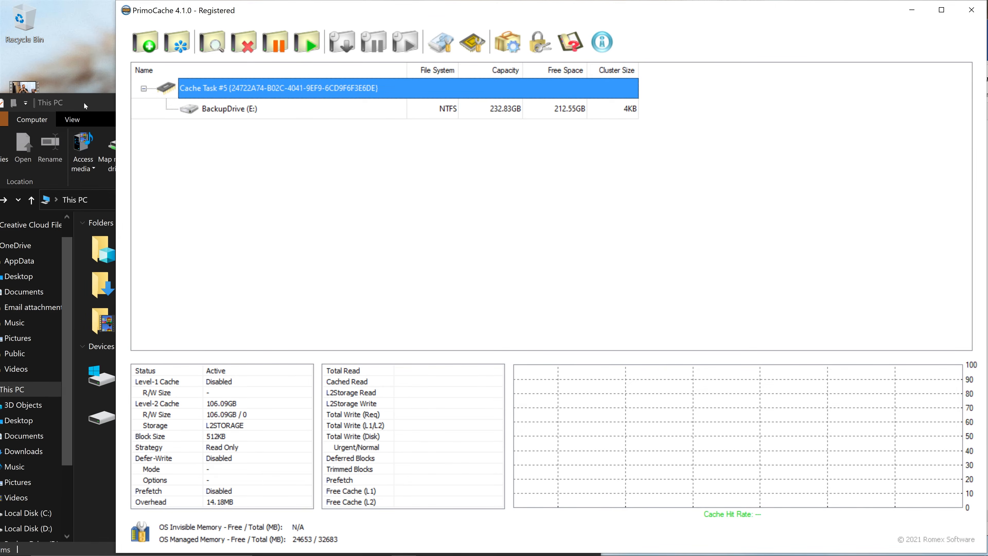
- Check the drives in This PC, return to PrimoCache and remove the cache task for BackupDrive (E:)
drag(83, 101, 121, 105)
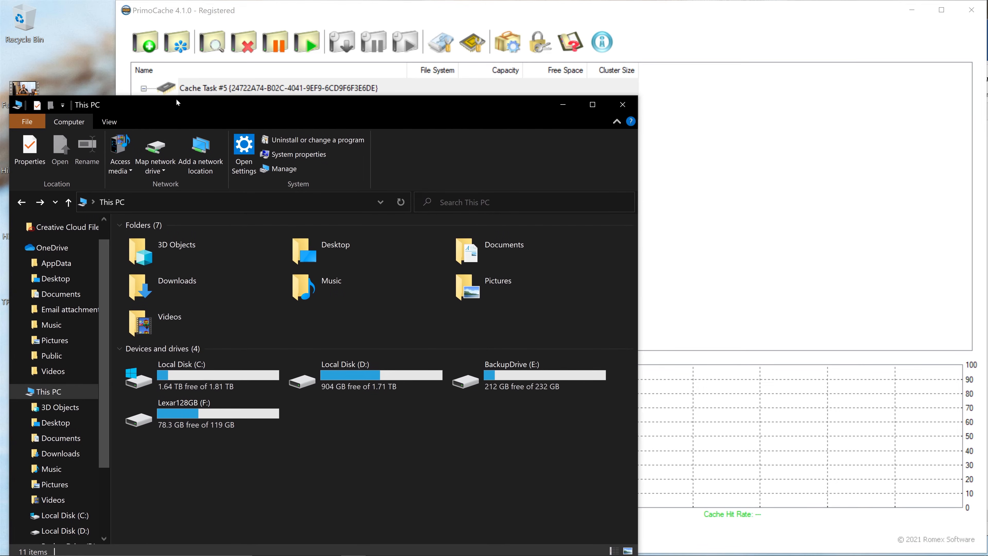
drag(182, 100, 168, 144)
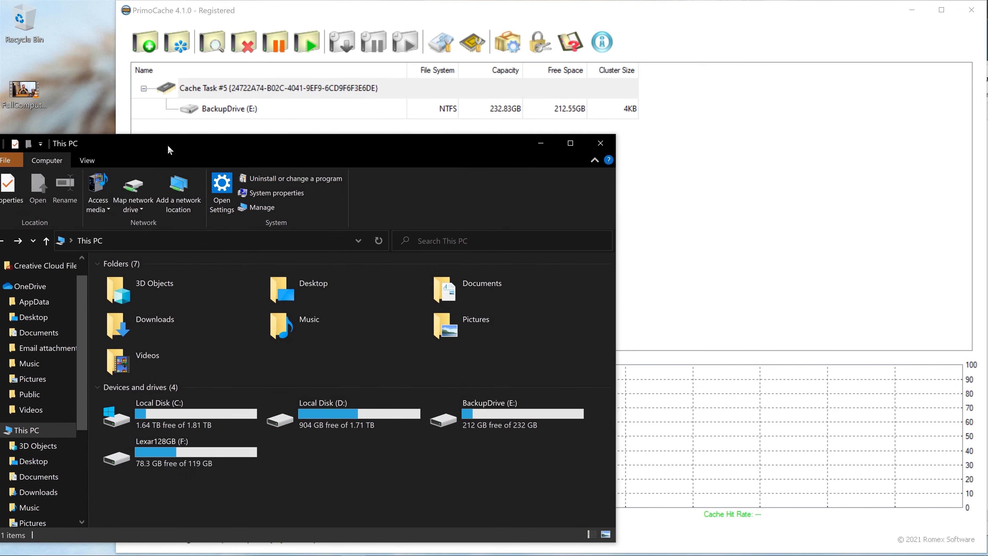
click(245, 92)
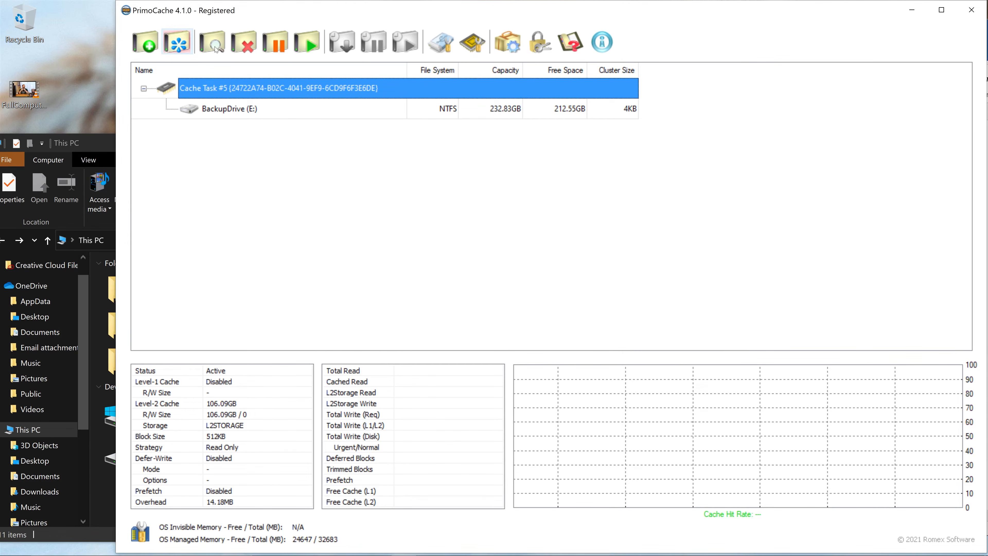
click(245, 49)
click(551, 314)
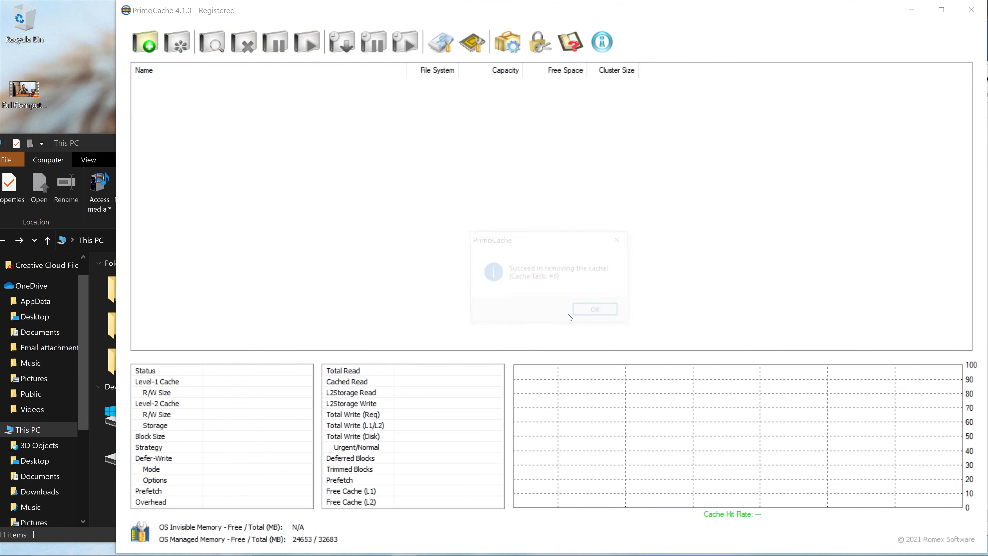
click(599, 312)
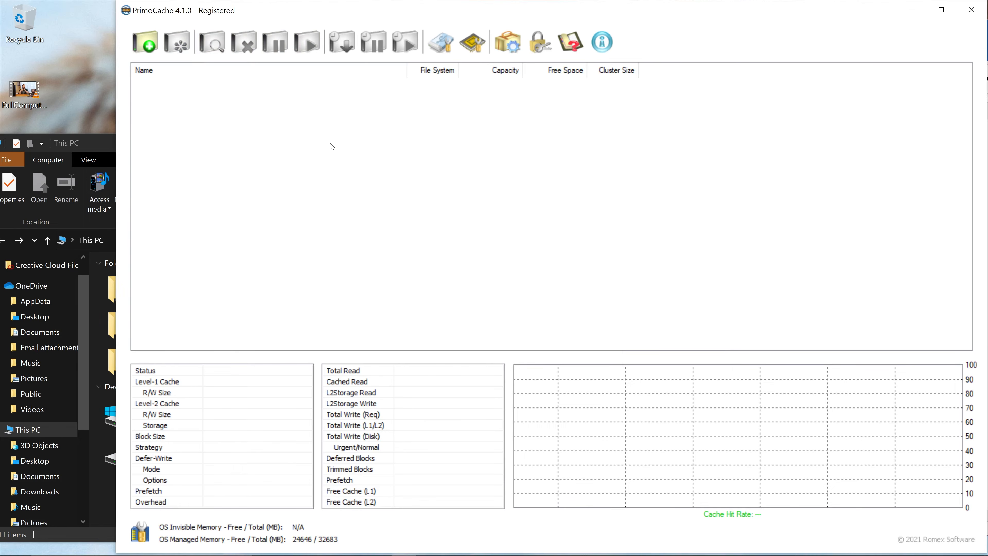
- Open BackupDrive (E:) in File Explorer to check its contents and return to This PC
drag(96, 141, 139, 144)
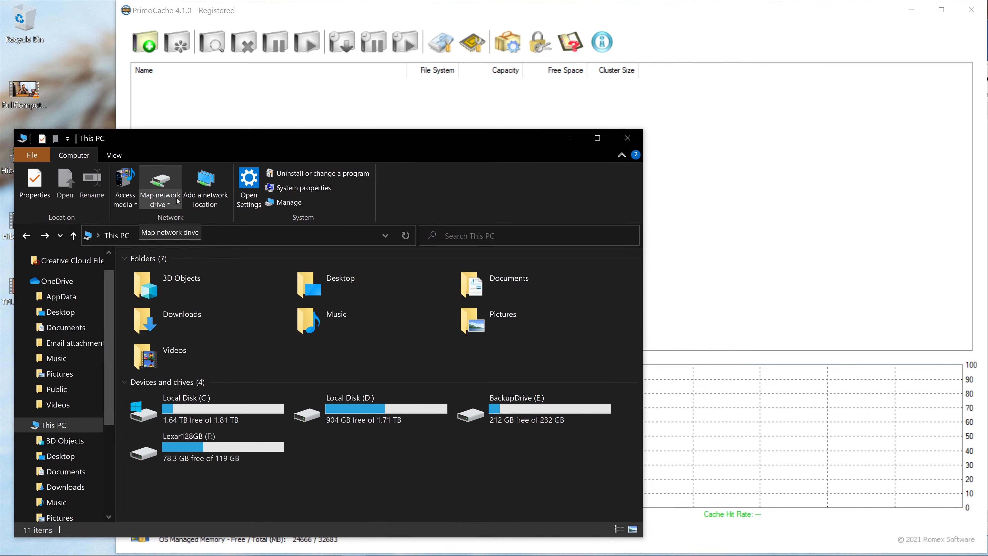
click(525, 412)
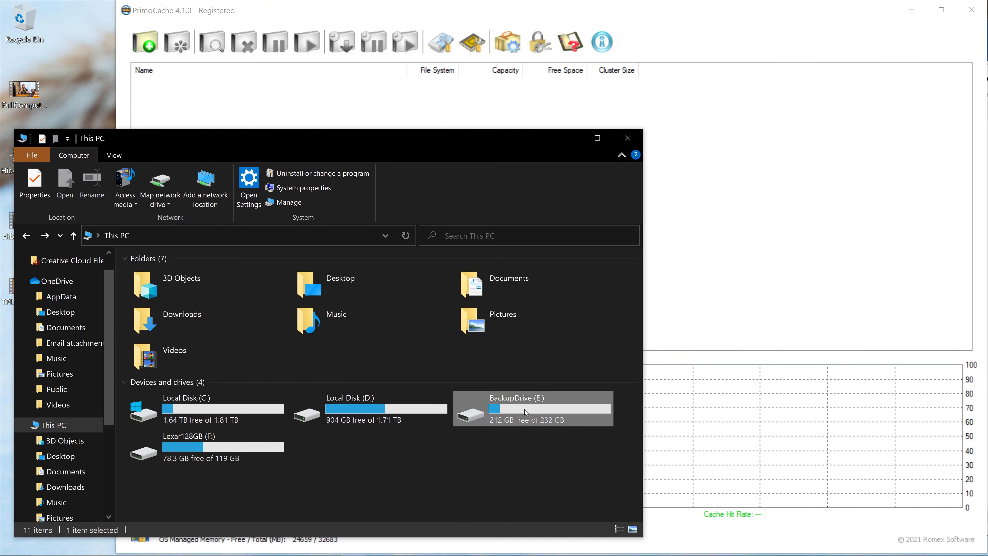
double_click(525, 411)
click(28, 236)
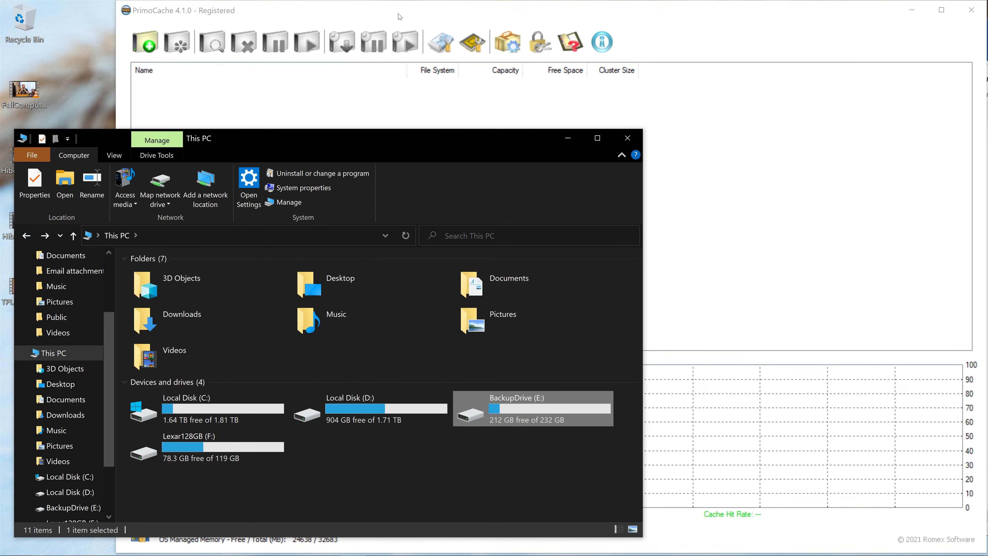
- Switch to PrimoCache, delete the L2STORAGE level-2 storage volume, and choose to assign it drive letter G and format it
click(440, 9)
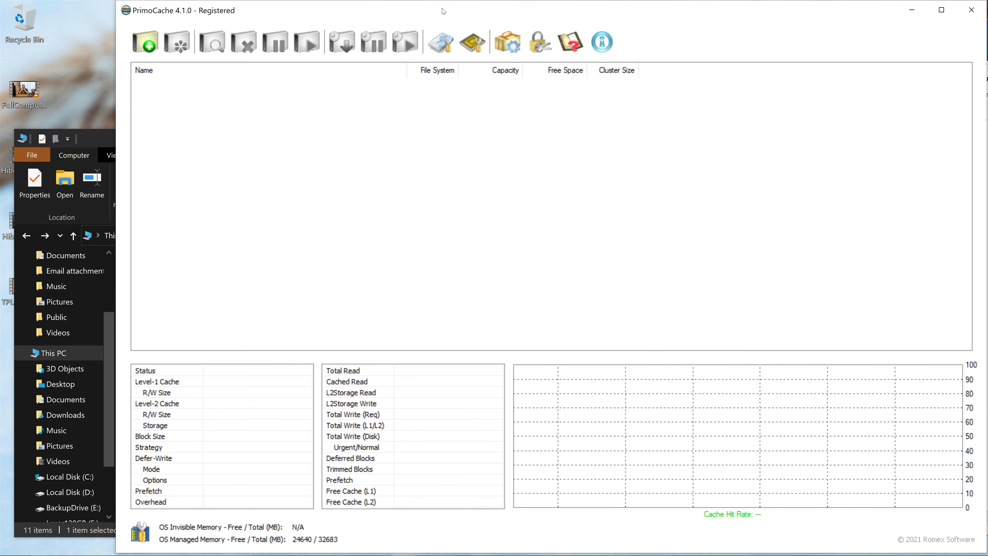
click(444, 44)
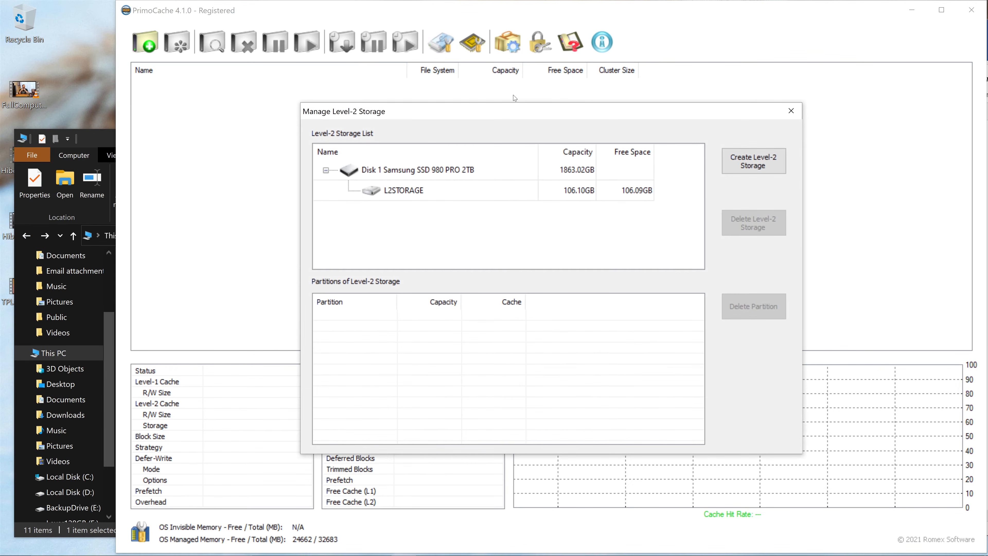
click(468, 187)
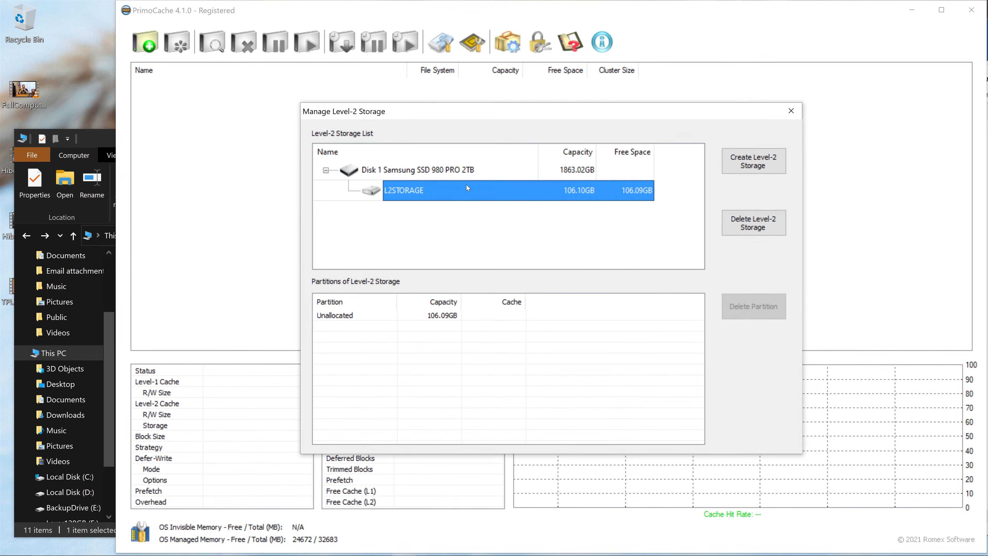
click(760, 227)
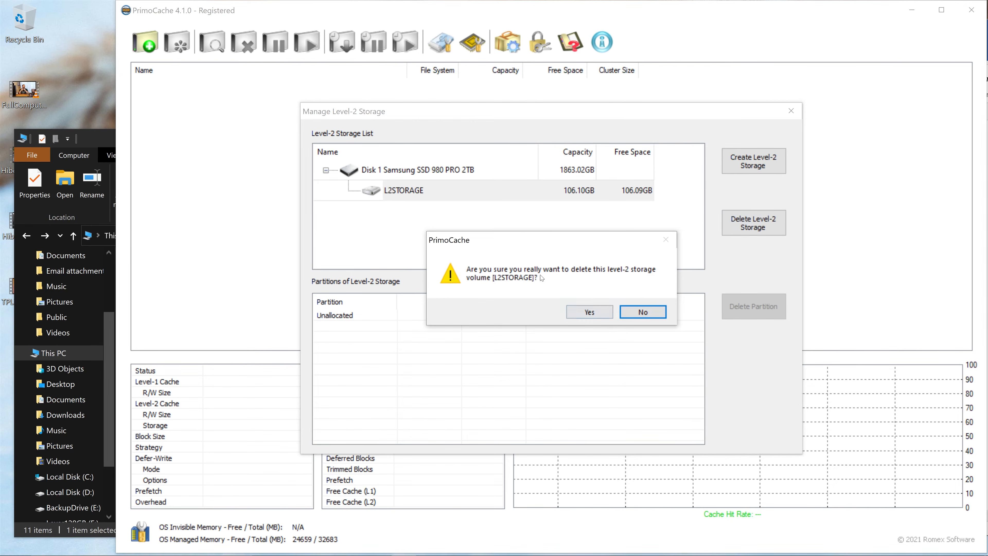
click(587, 313)
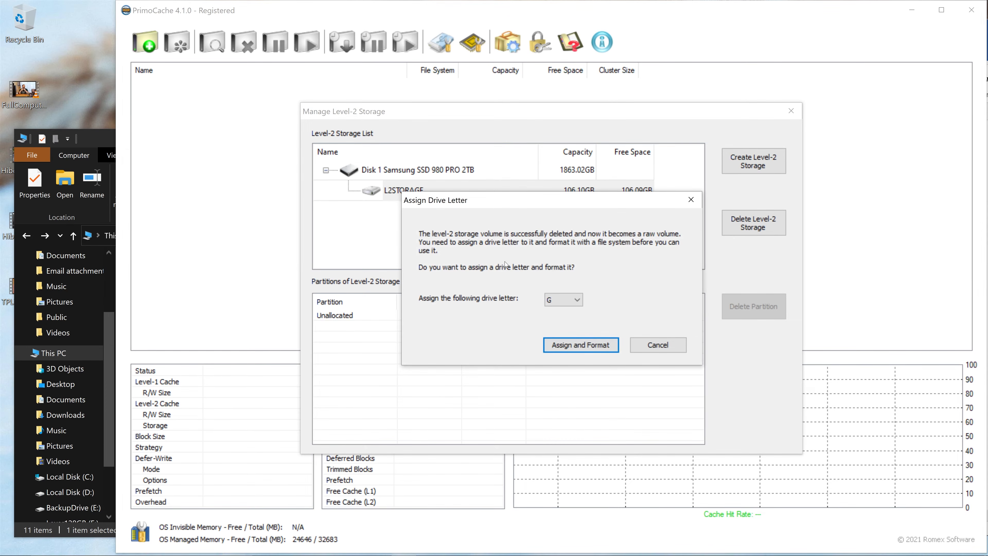
click(581, 346)
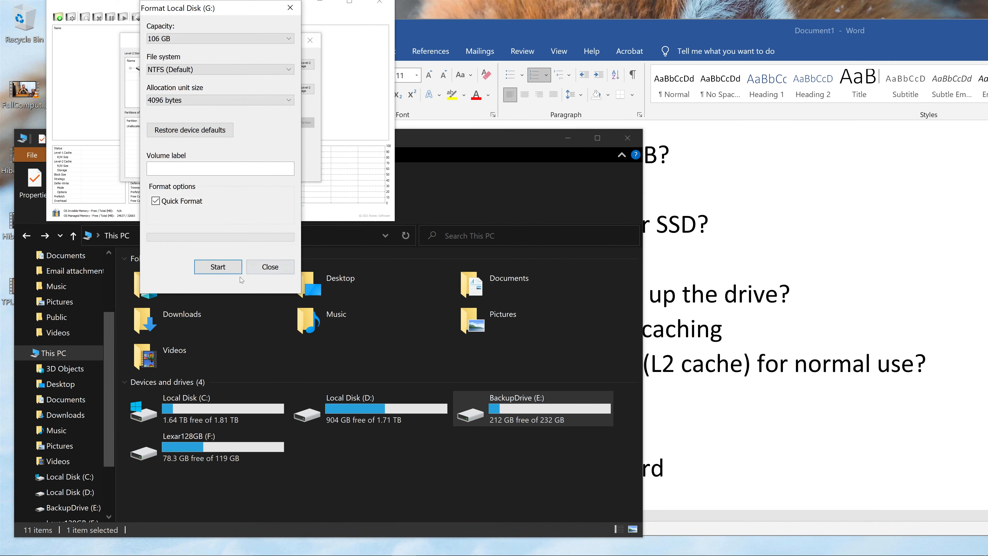
- Try to quick-format Local Disk (G:) as NTFS with the default allocation size and the volume label Local Disk
click(254, 101)
click(238, 110)
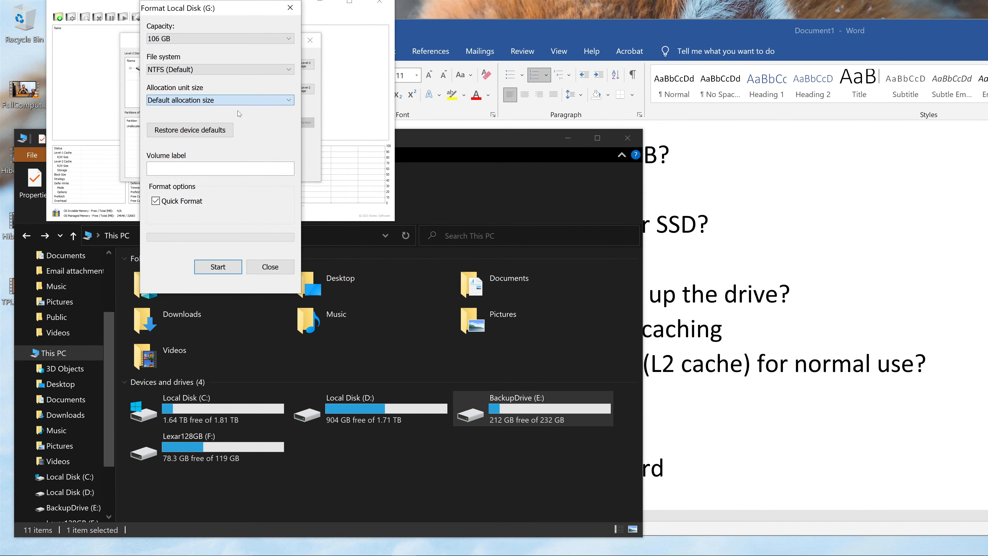
click(229, 169)
text(Lo)
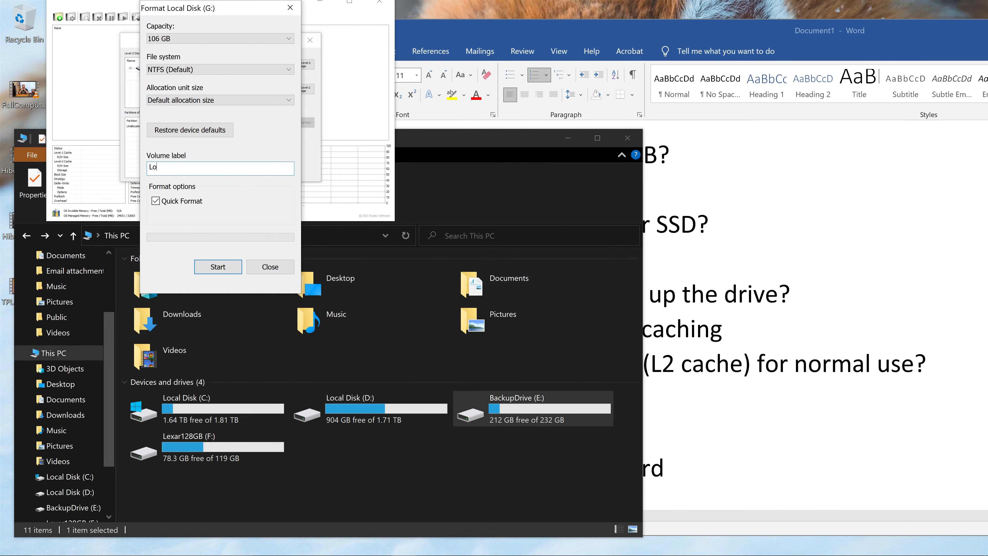
text(cal Disk)
click(215, 270)
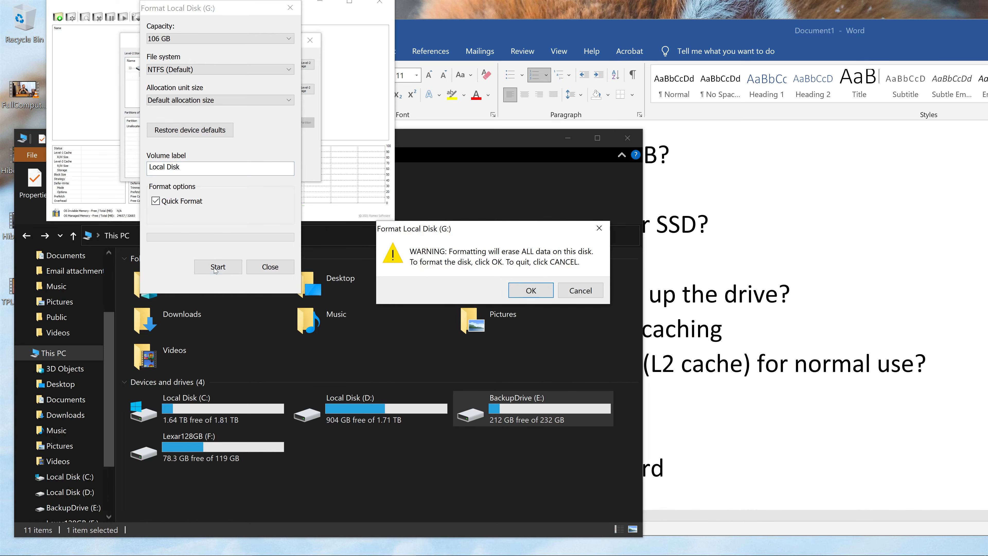
click(529, 292)
click(571, 286)
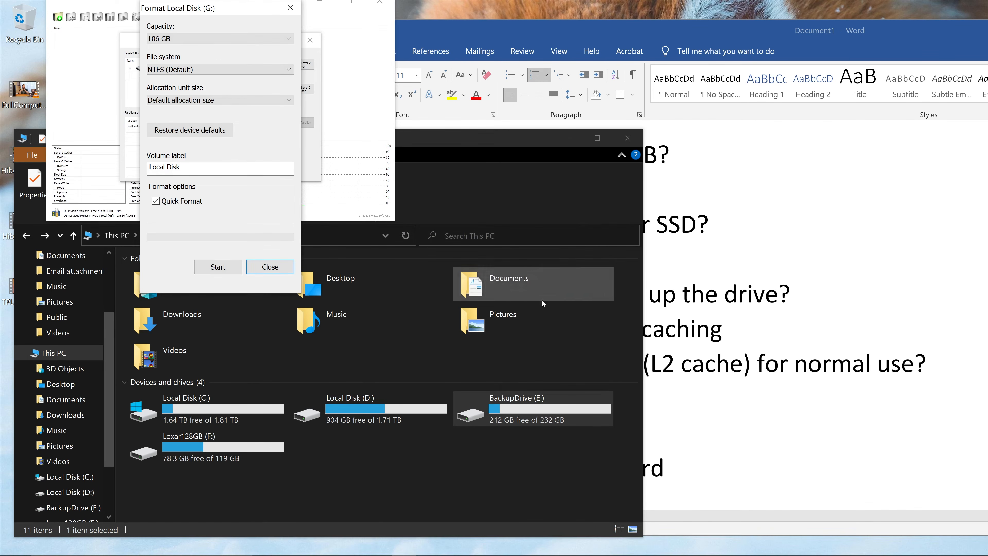
- Retry formatting Local Disk (G:) with the same settings and close the format dialog
click(213, 272)
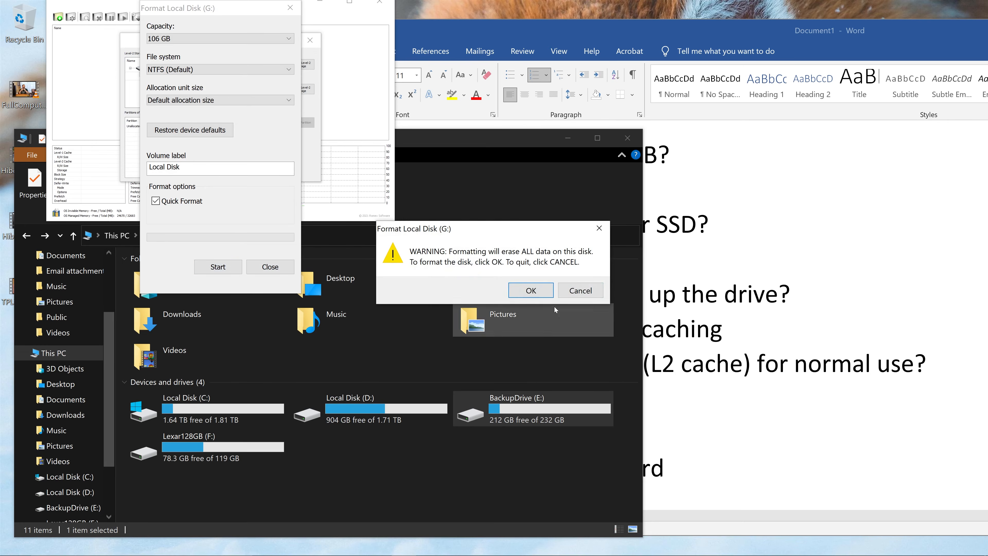
click(536, 292)
click(582, 286)
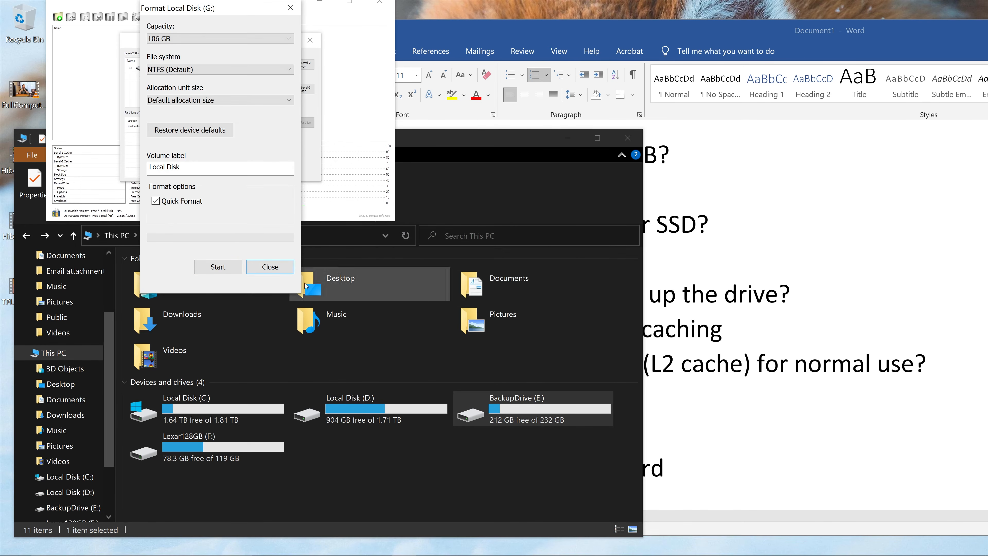
click(275, 265)
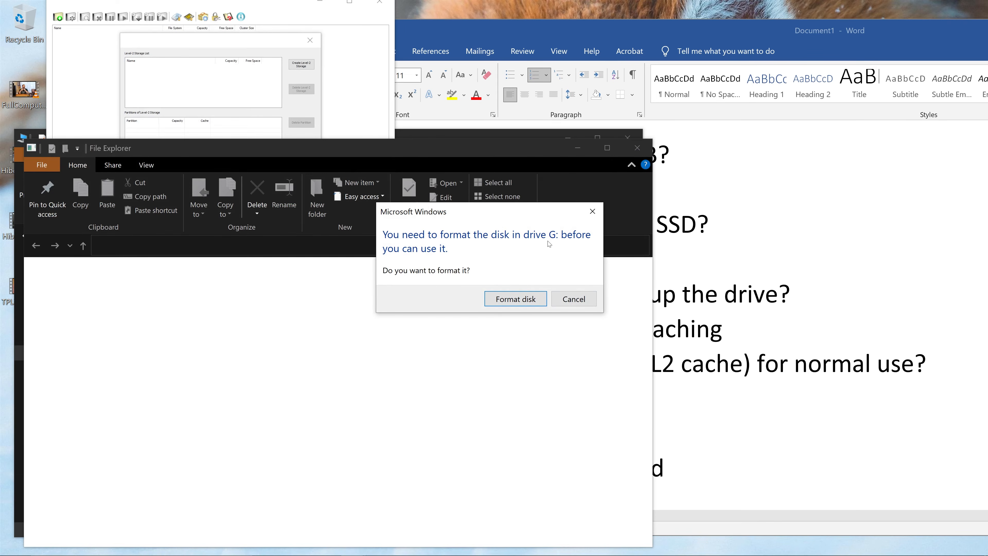
- Accept the Windows offer to format drive G: and quick-format it as NTFS with the default allocation size and no label
click(486, 301)
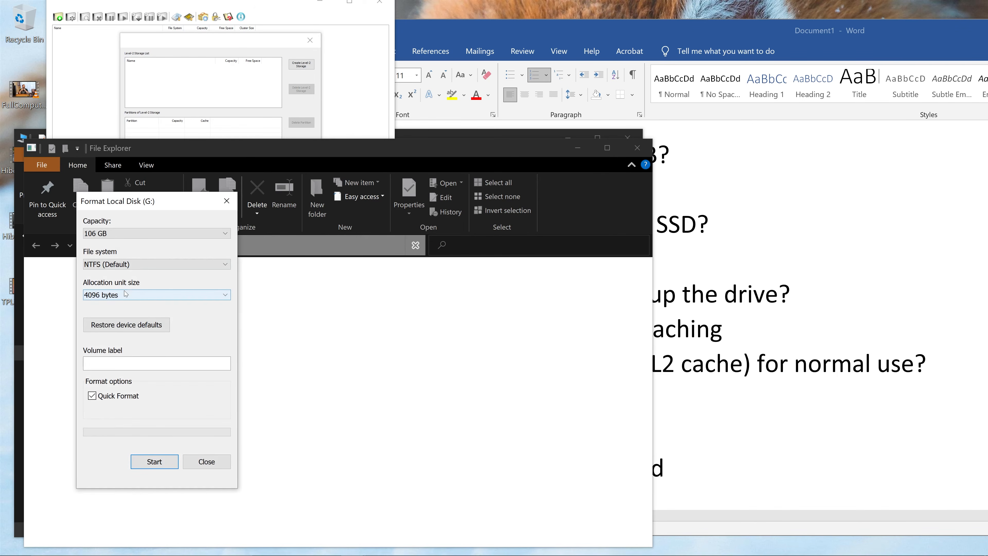
click(156, 295)
click(117, 305)
click(108, 362)
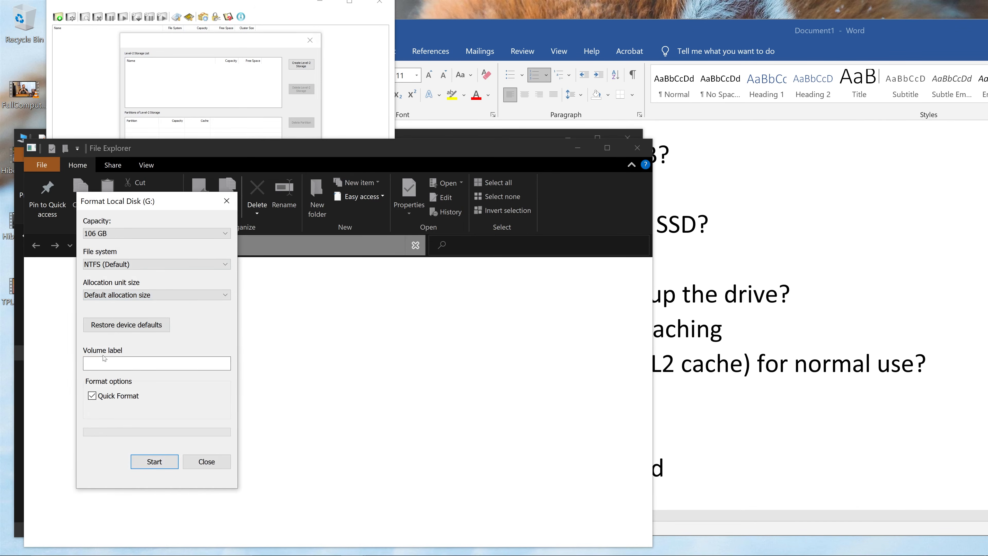
click(153, 461)
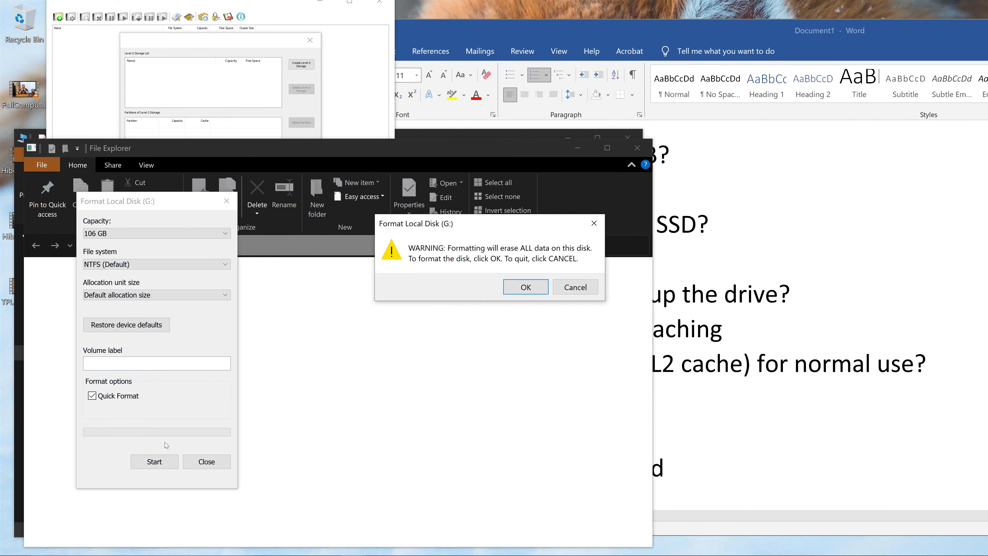
click(520, 284)
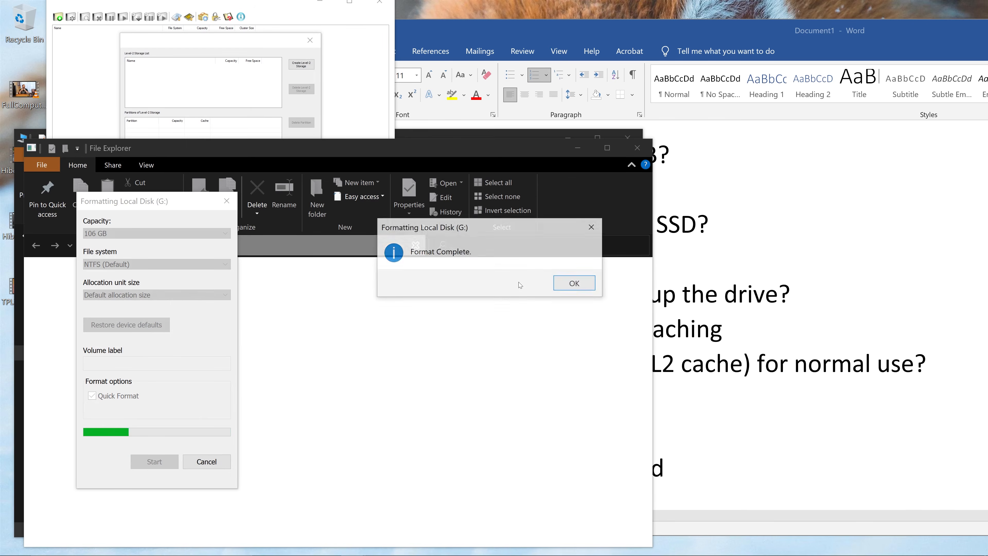
click(574, 283)
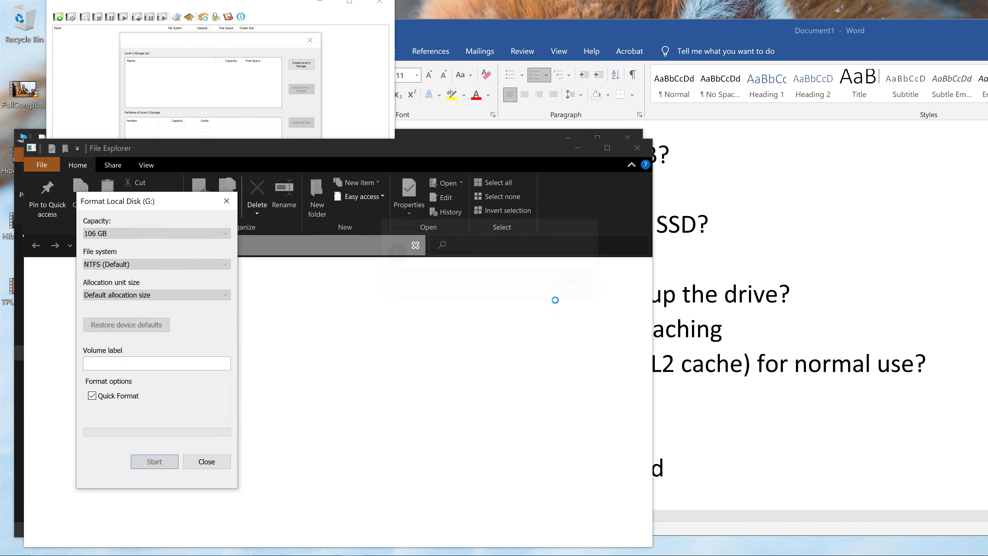
- Close the format dialog, return to This PC to check the drives, and open Local Disk (G:)
click(206, 461)
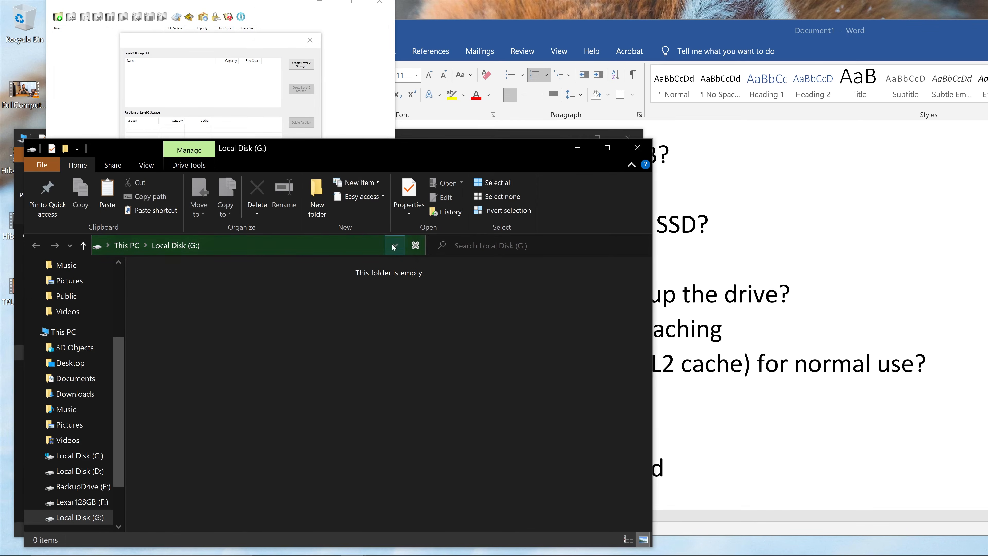
drag(319, 148, 493, 88)
click(307, 186)
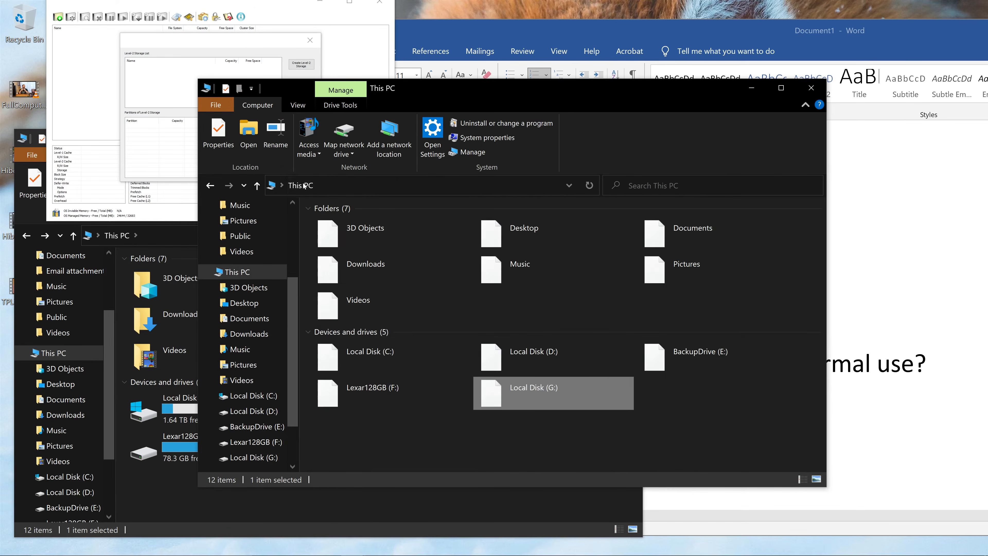
click(667, 401)
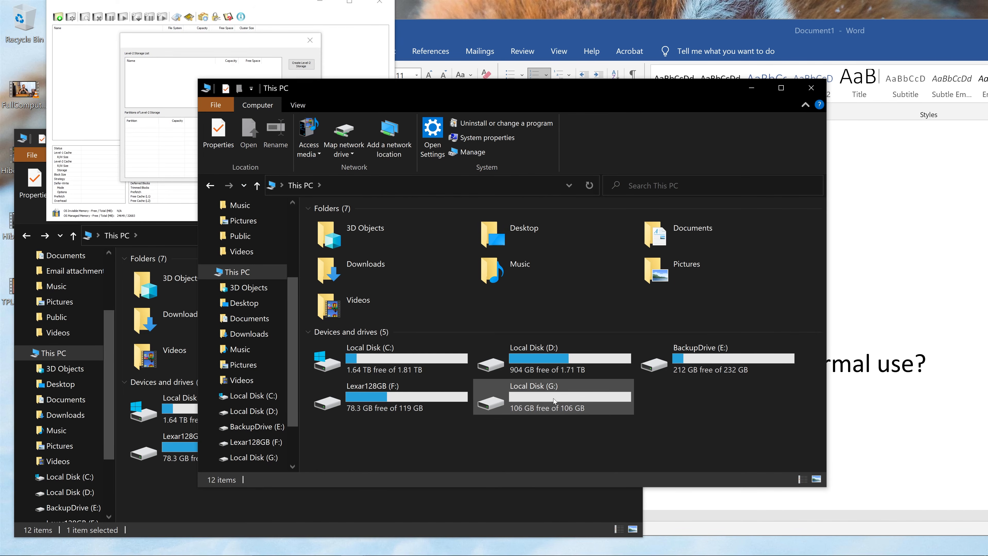
mouse_move(554, 401)
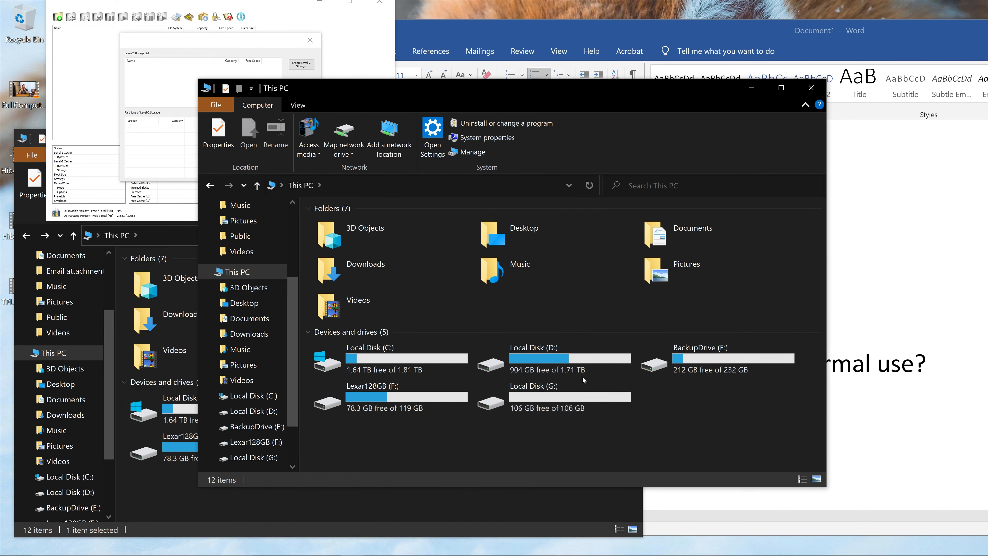
double_click(554, 401)
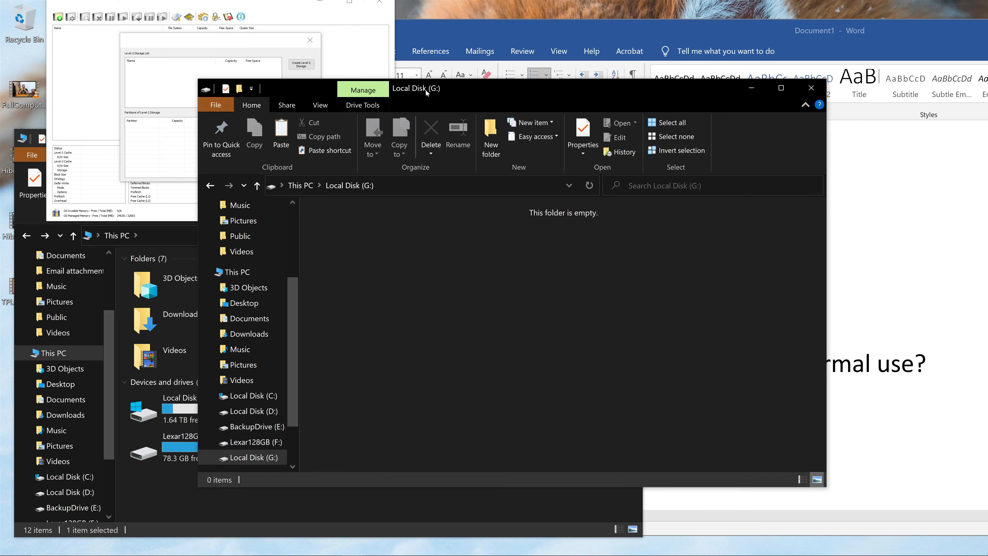
- Copy FullComputerBuild.mp4 from the desktop to Local Disk (G:)
drag(426, 92, 518, 88)
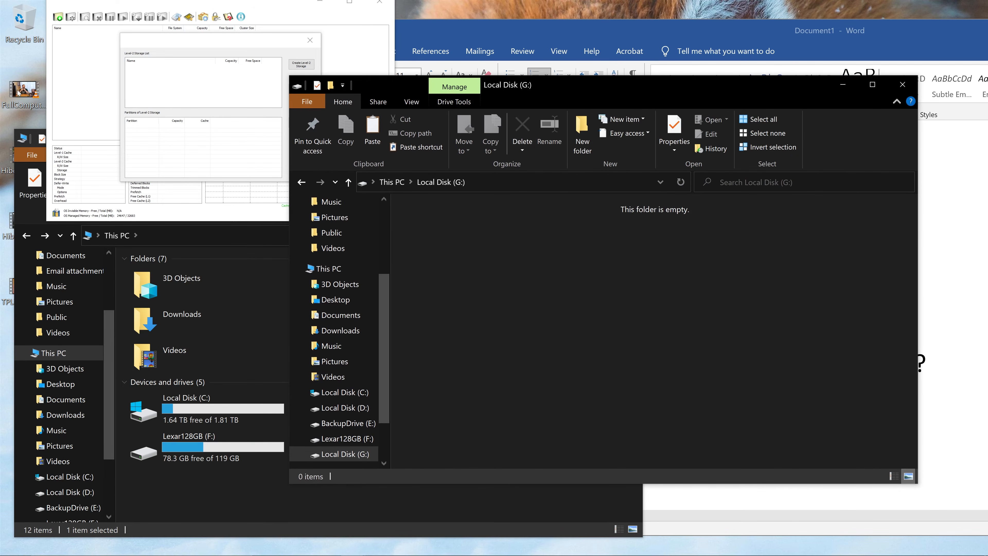
drag(20, 95, 484, 290)
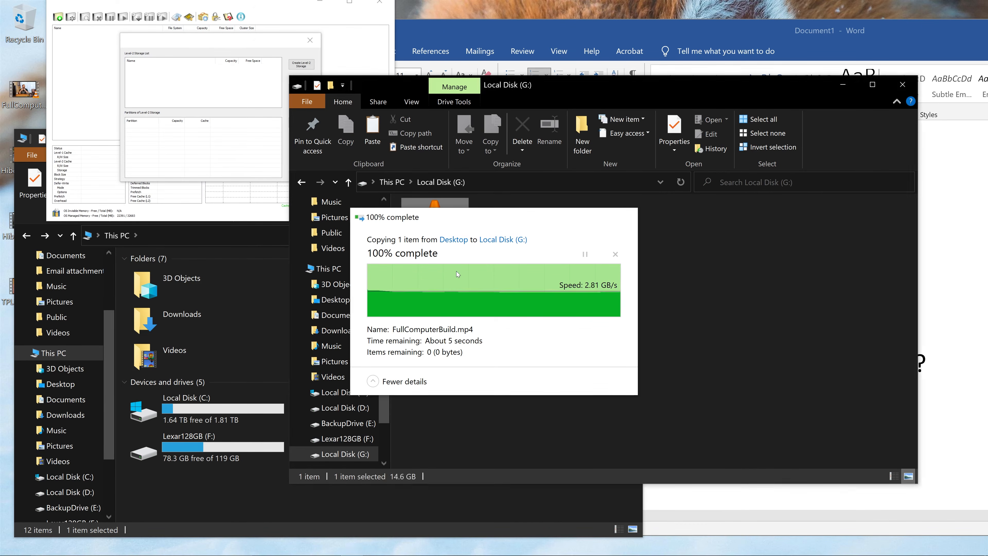
click(501, 316)
drag(512, 343, 415, 257)
click(463, 303)
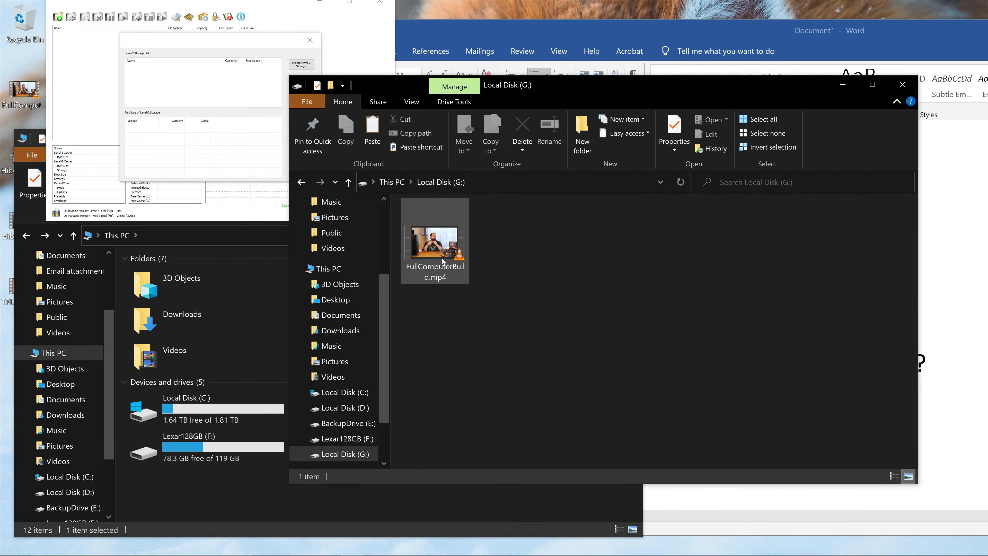
- Permanently delete FullComputerBuild.mp4 from Local Disk (G:)
mouse_move(442, 260)
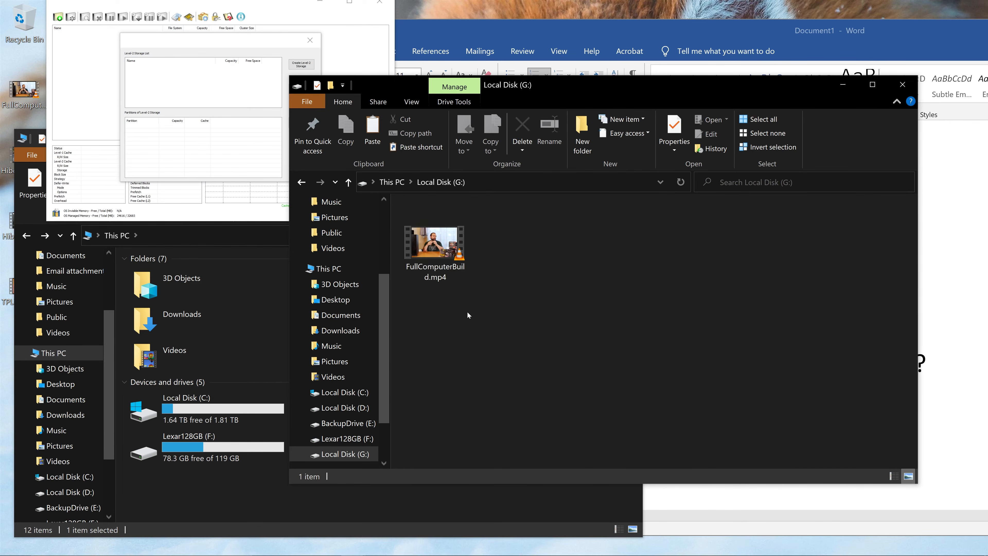
click(442, 253)
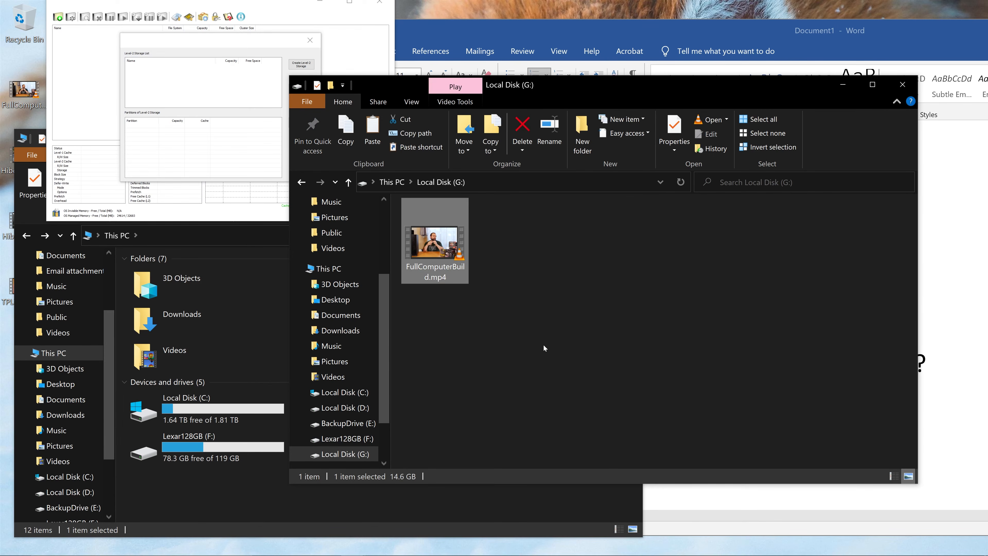
mouse_move(457, 270)
key(Delete)
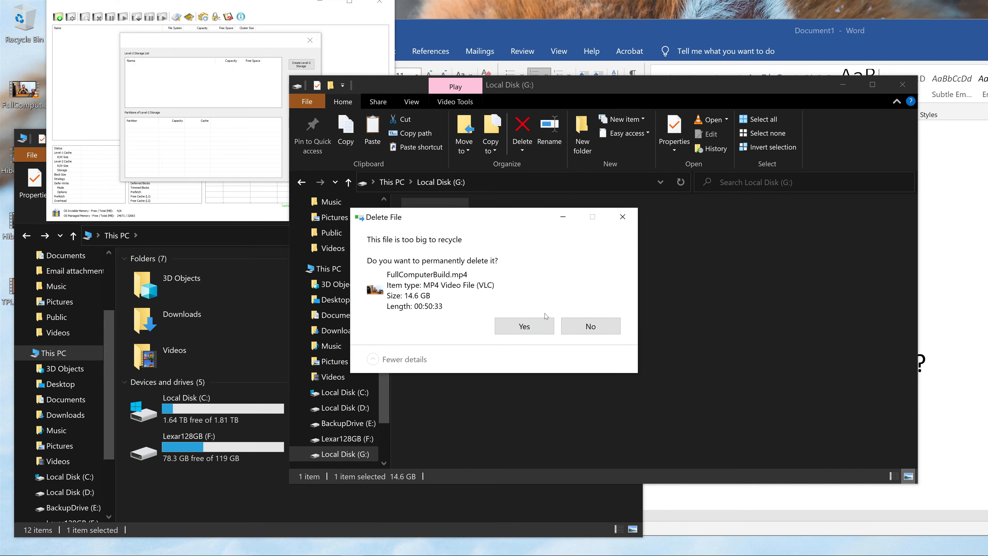
click(543, 325)
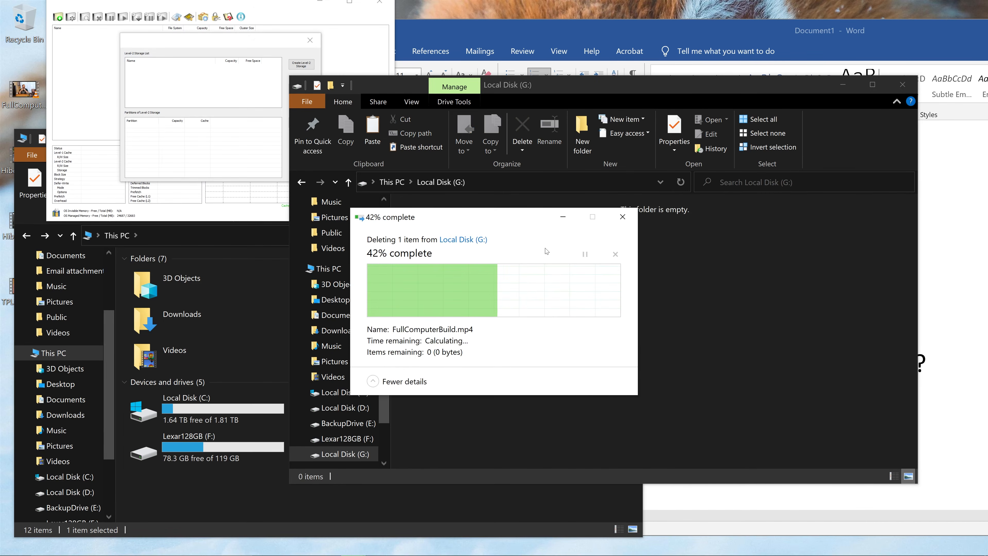
- In PrimoCache, convert volume G: to level-2 storage labelled L2STORAGE, dismiss the Windows format offer, and close the storage manager
click(207, 40)
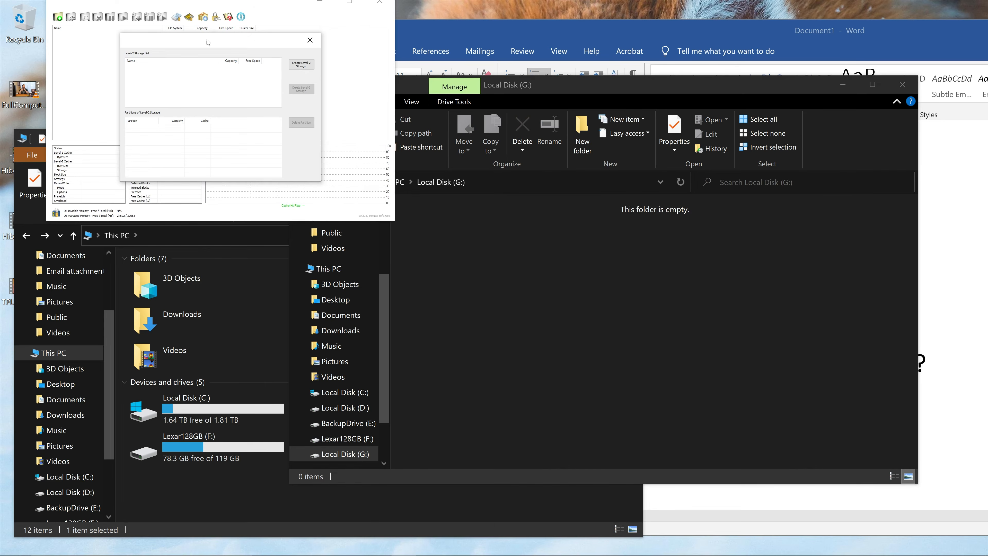
click(302, 64)
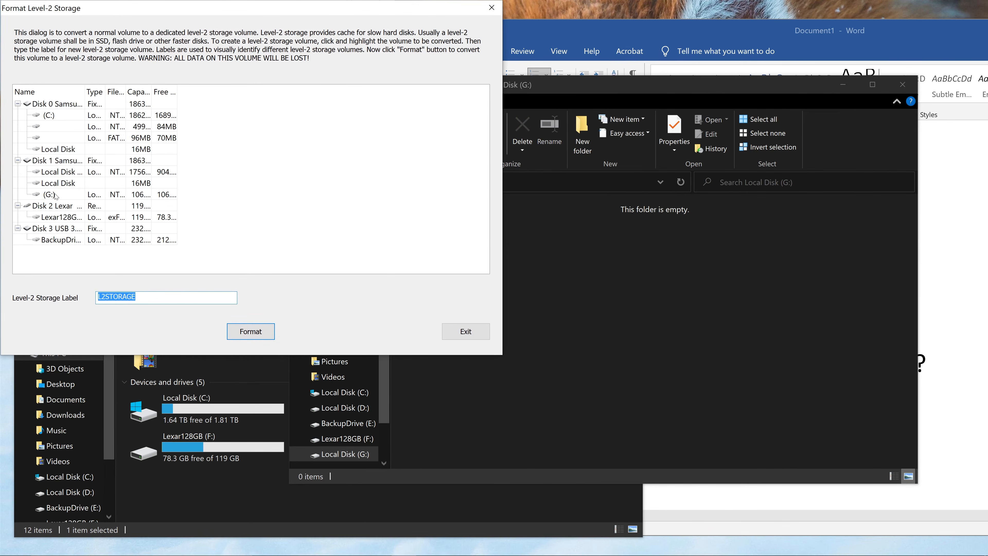
click(56, 195)
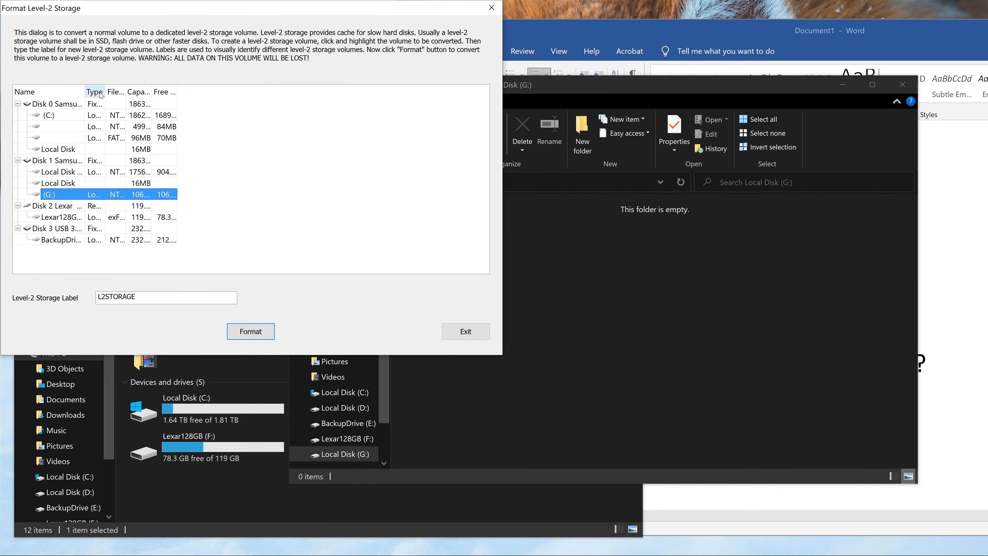
drag(85, 90, 264, 91)
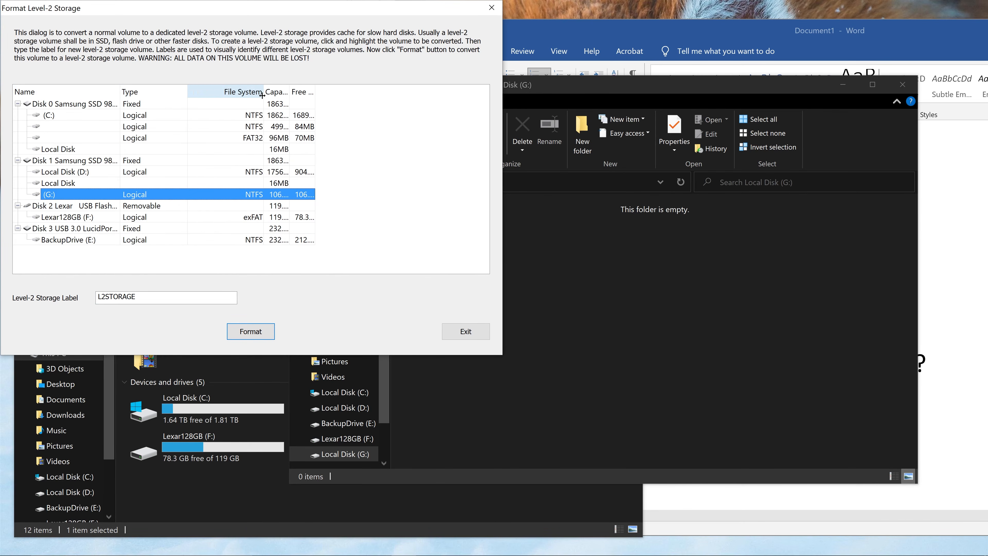
double_click(291, 90)
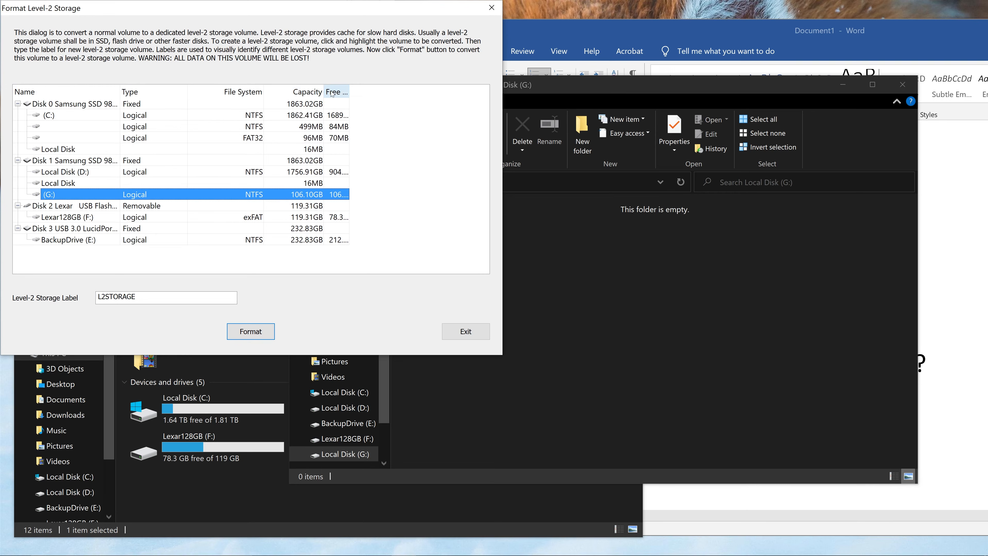
double_click(349, 90)
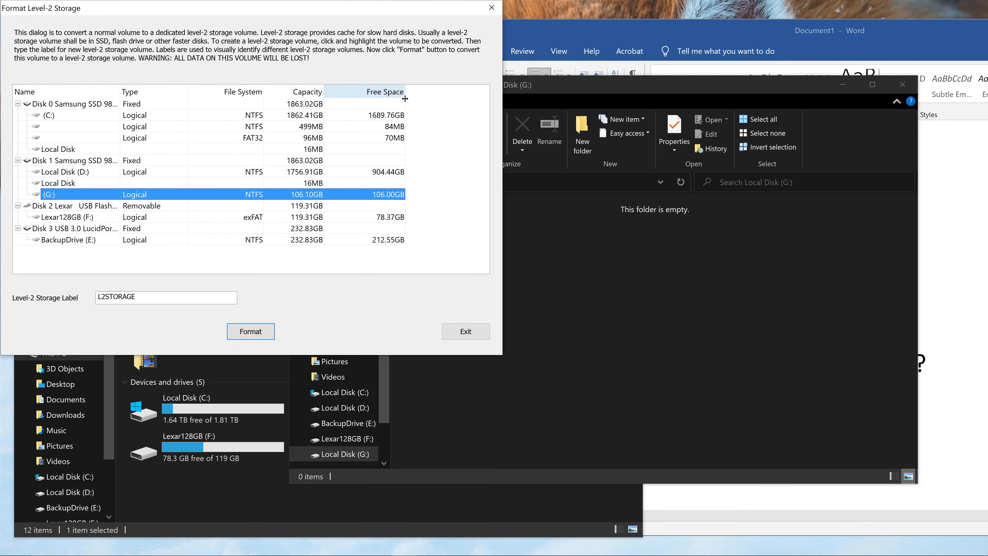
click(252, 332)
click(295, 237)
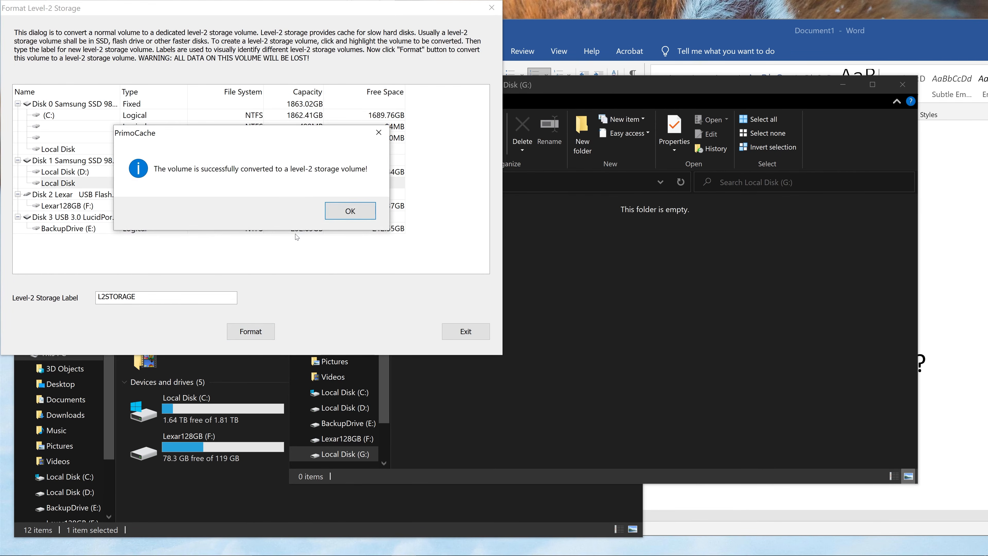
click(345, 210)
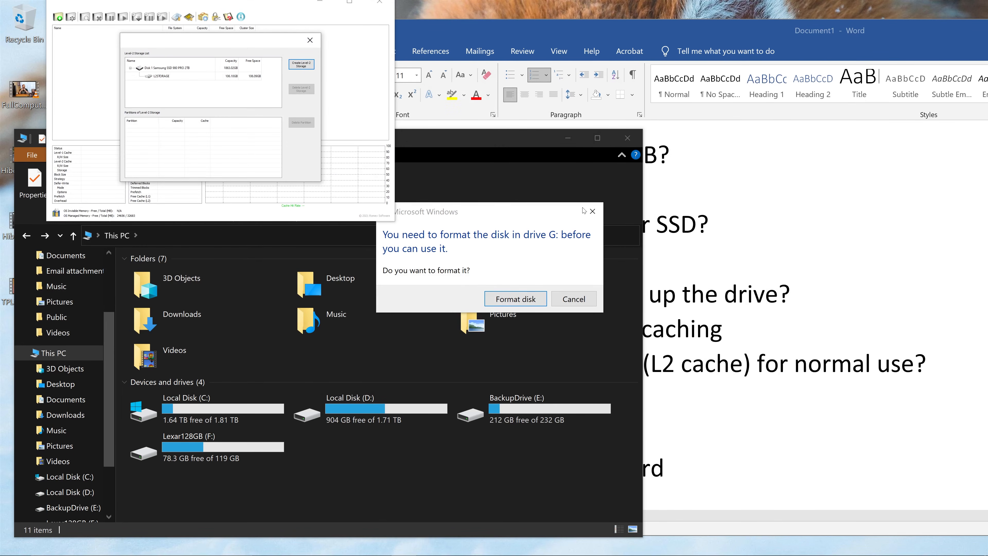
click(592, 211)
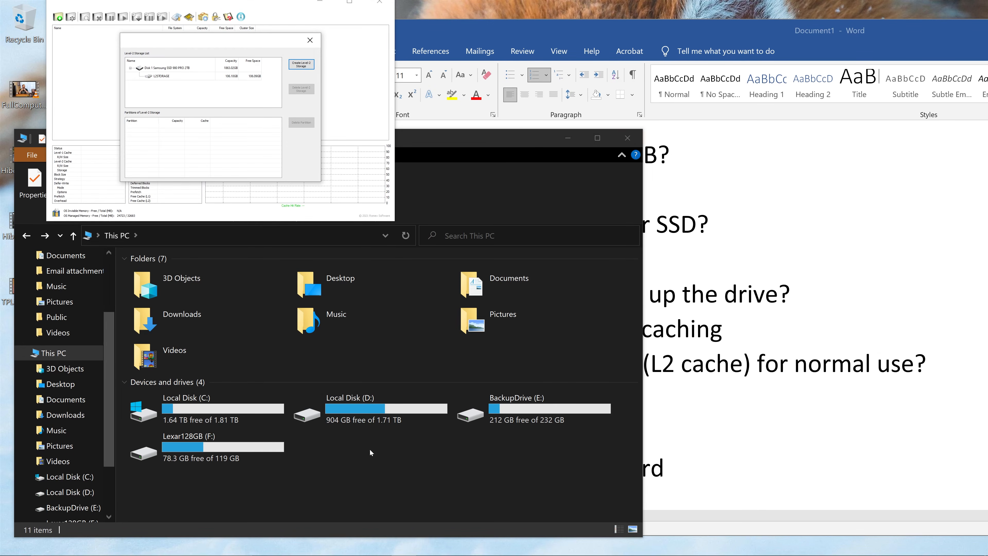
click(315, 41)
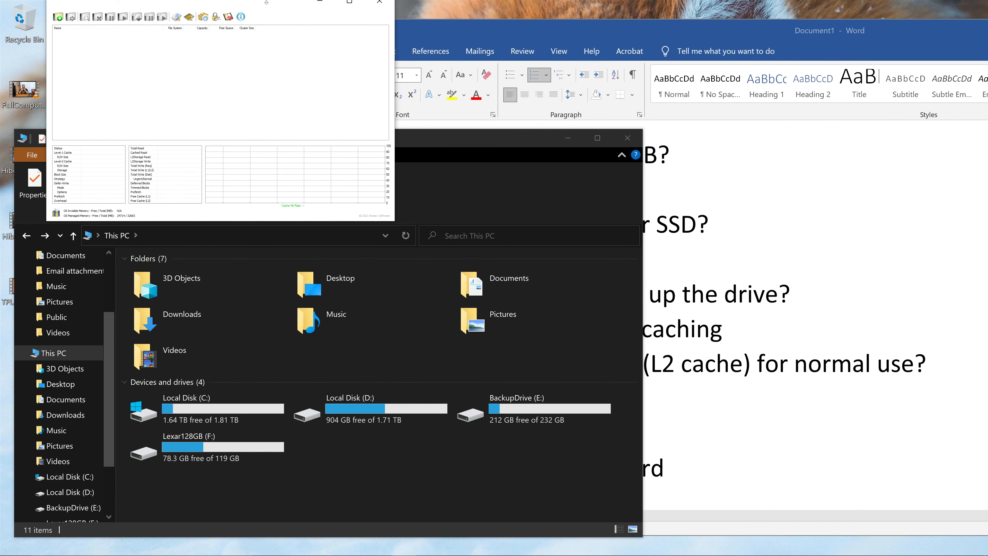
- Reopen the level-2 storage manager, delete L2STORAGE without assigning a drive letter or formatting it, and close the manager
drag(266, 2, 313, 95)
click(428, 99)
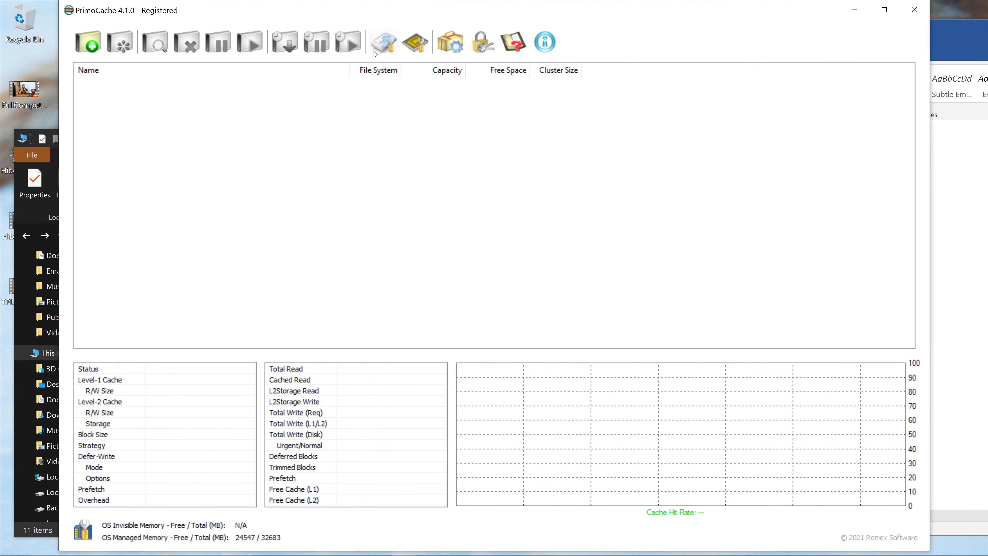
click(382, 46)
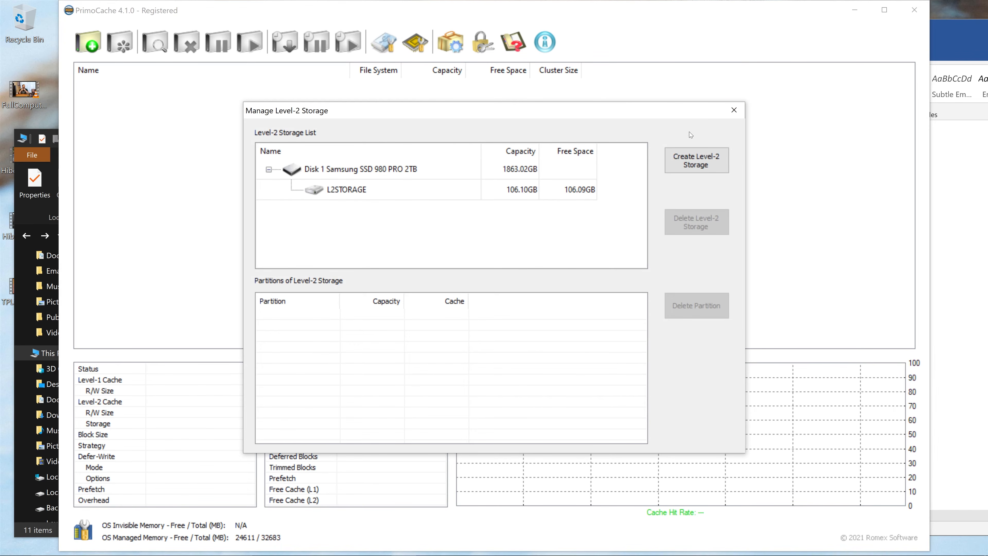
click(401, 185)
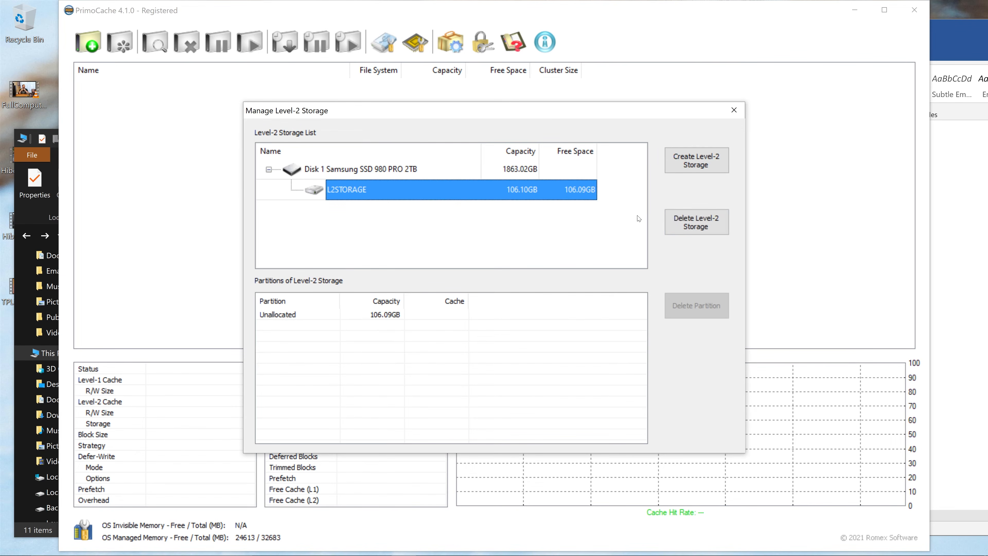
click(709, 221)
click(532, 310)
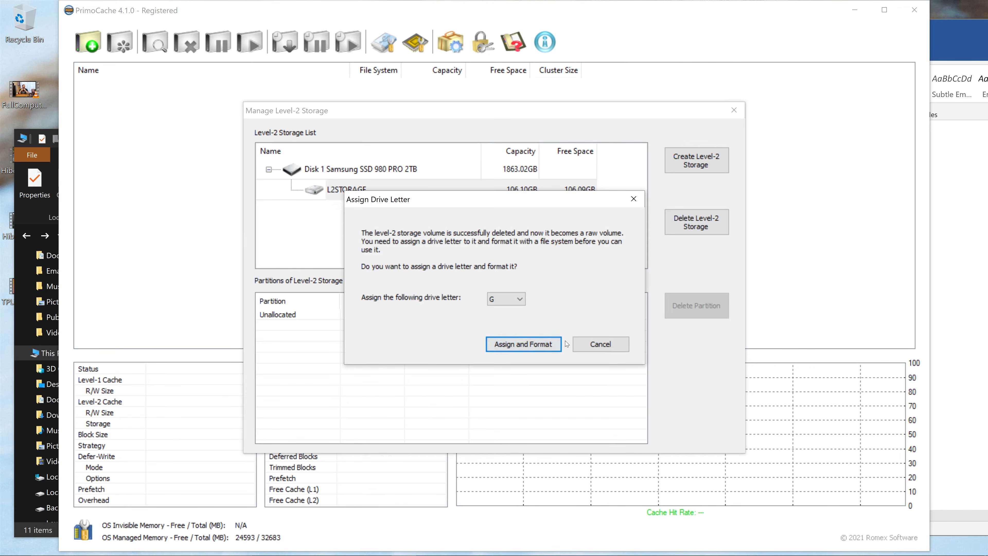
click(592, 344)
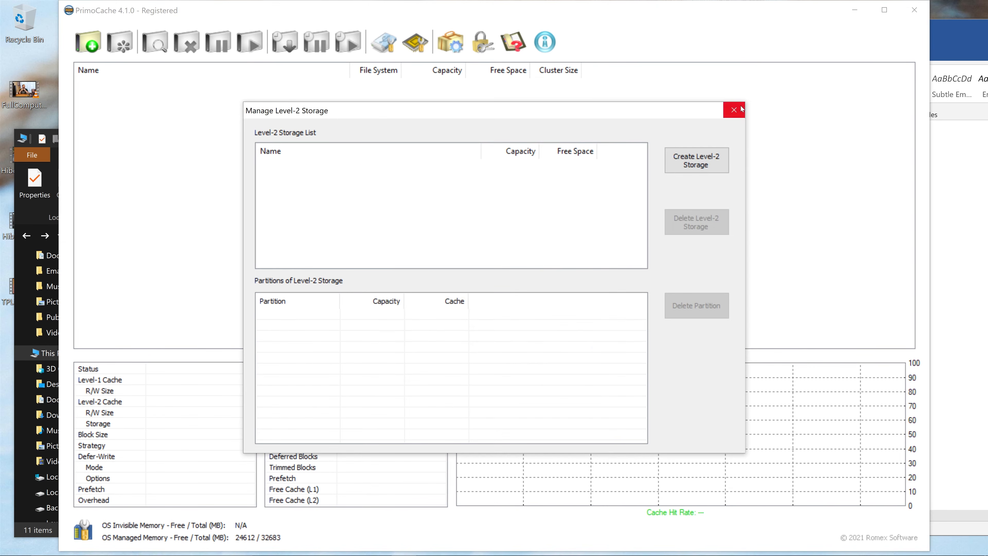
click(734, 110)
click(908, 13)
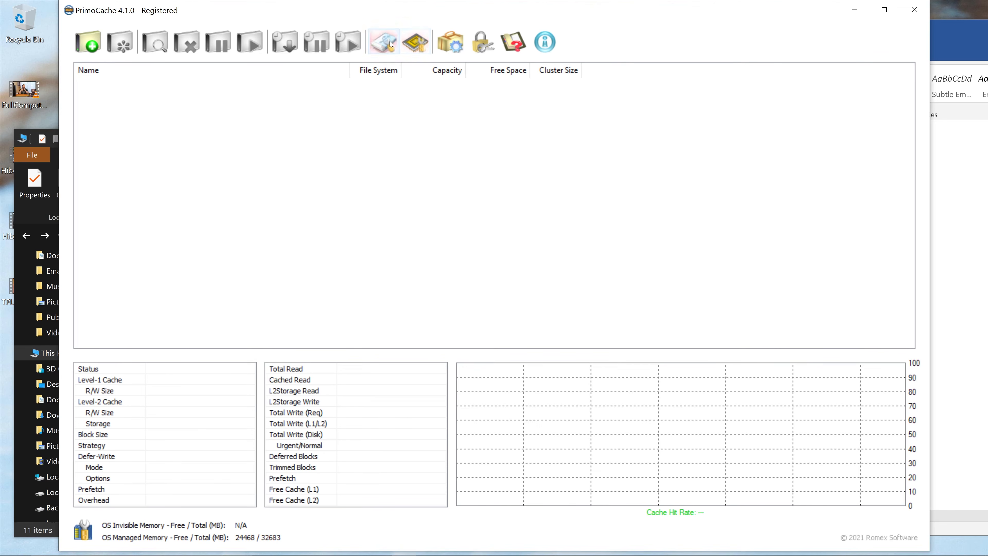
- Check the level-2 storage list once more, close it, and exit PrimoCache
click(383, 42)
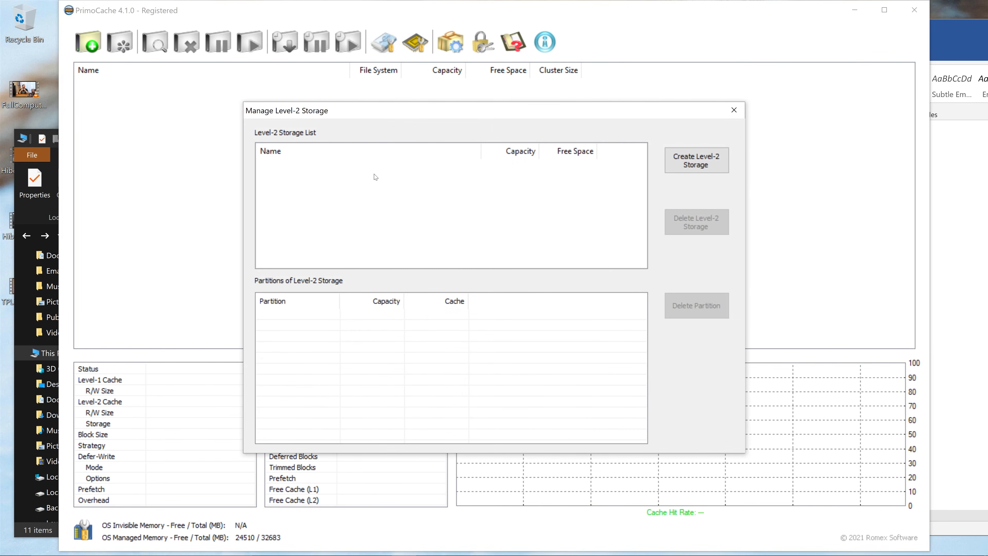
click(734, 110)
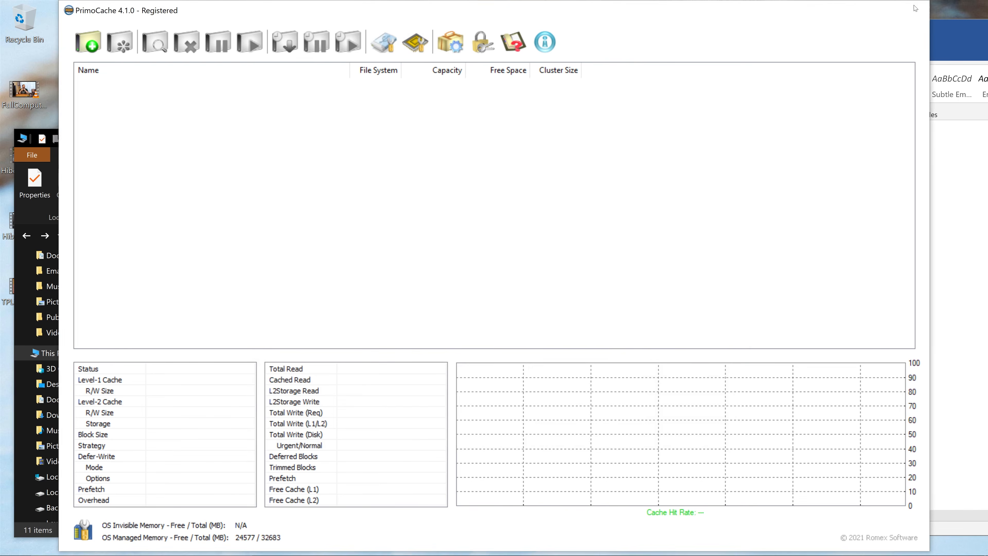
click(916, 7)
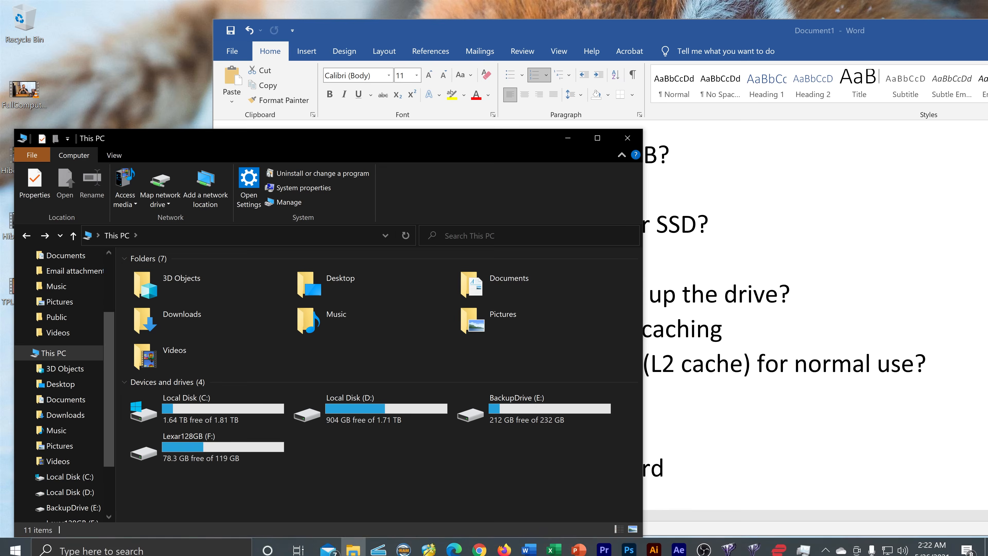
- Search Windows for "disk" and open Disk Management to show the partitions
click(3, 550)
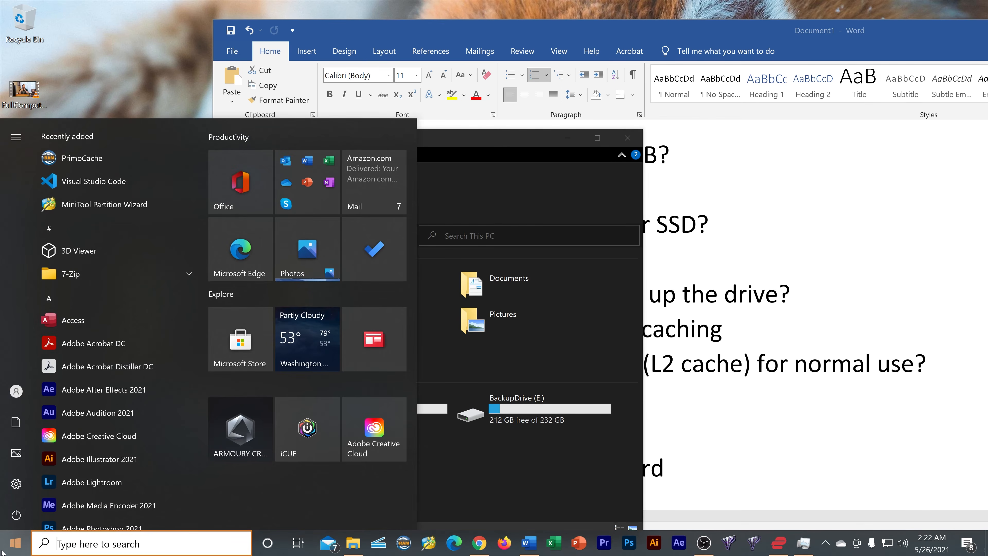
text(disk)
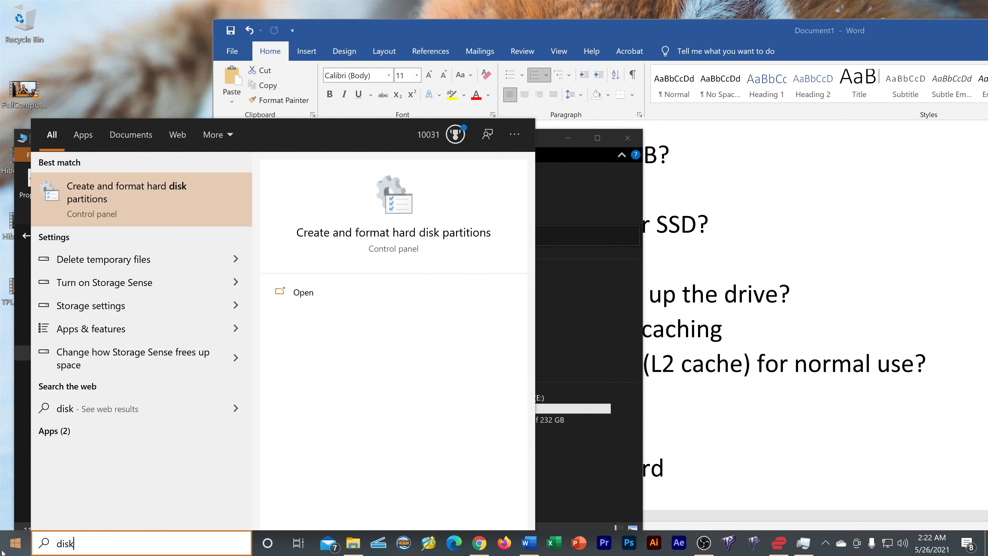
key(Return)
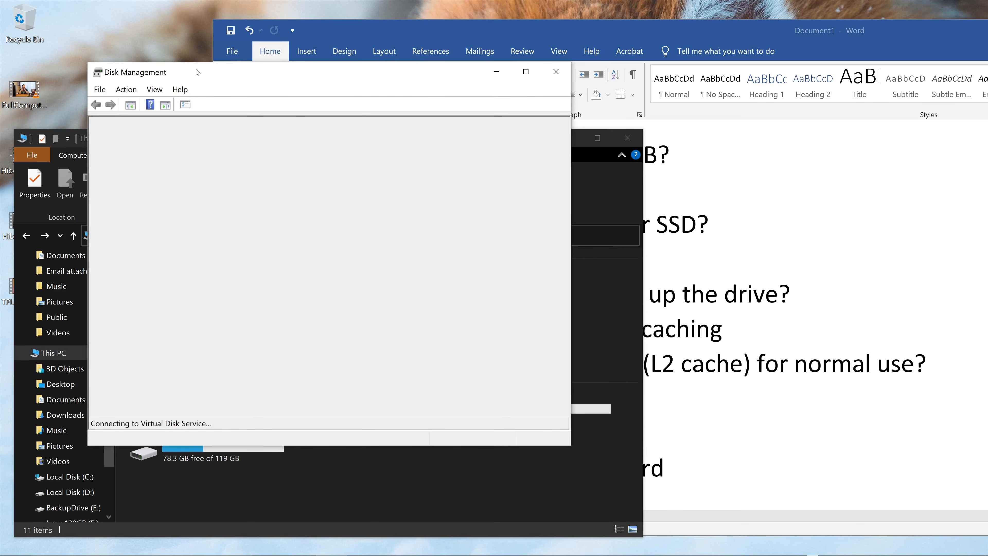
drag(197, 72, 302, 45)
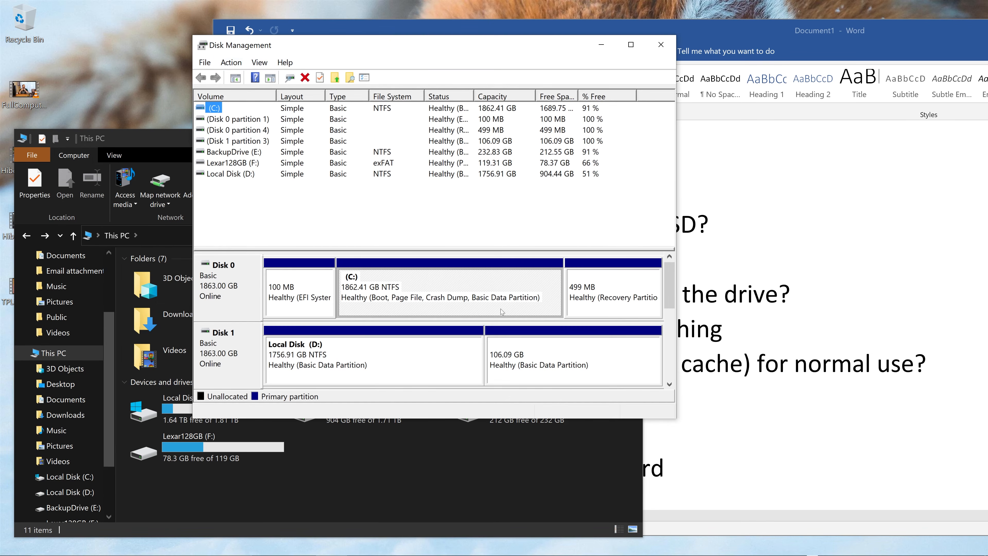
- Enlarge and reposition the Disk Management window, and compare the two partitions on Disk 1
drag(676, 418, 911, 526)
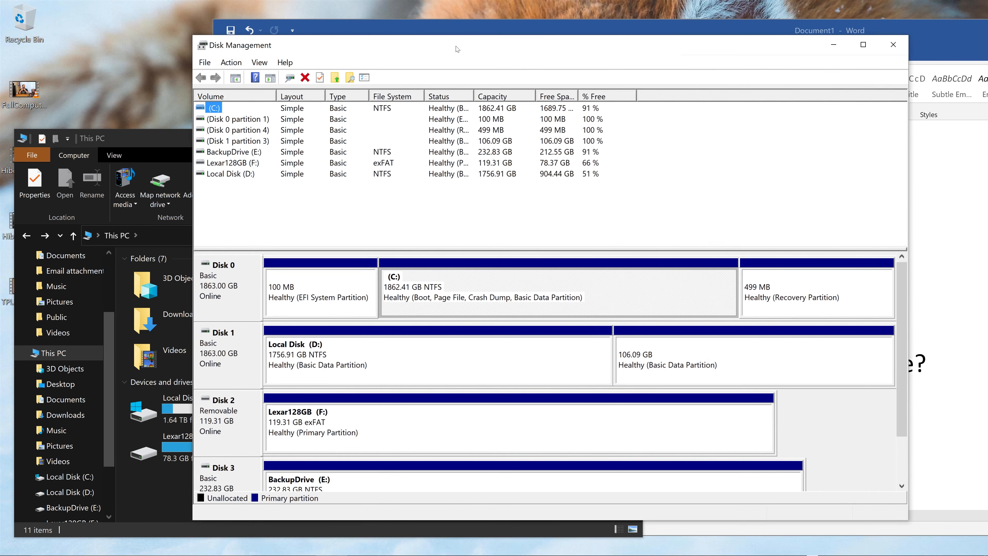
drag(458, 46, 396, 22)
click(609, 334)
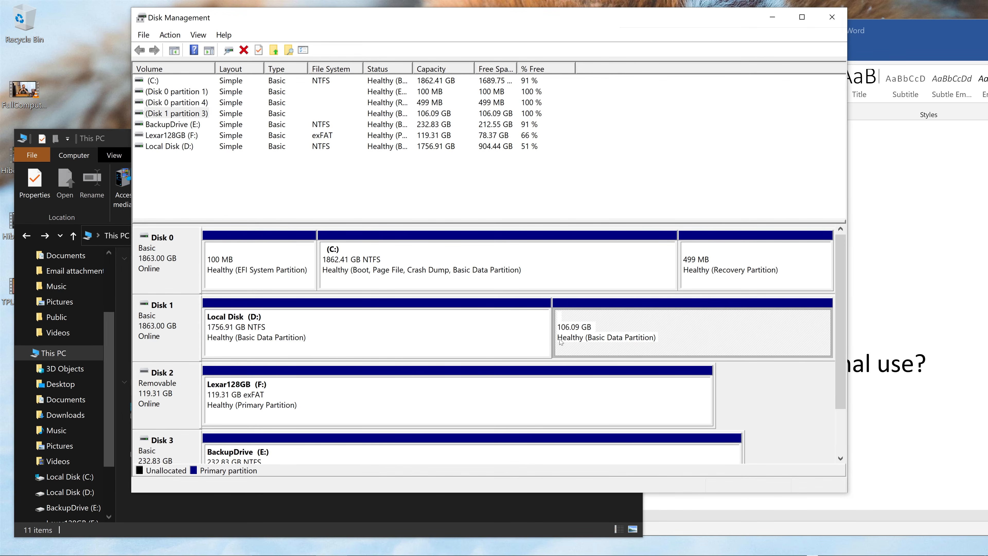
click(426, 334)
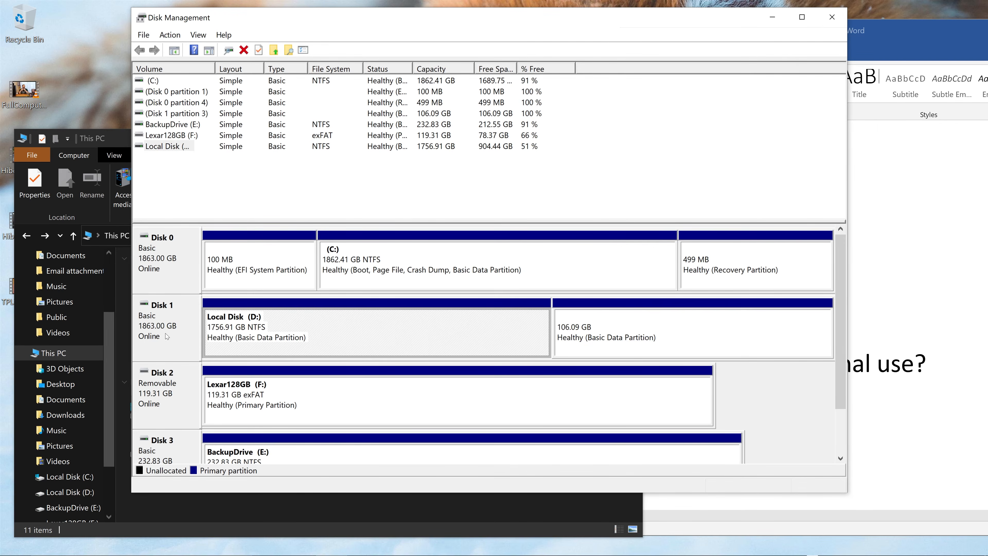
click(620, 331)
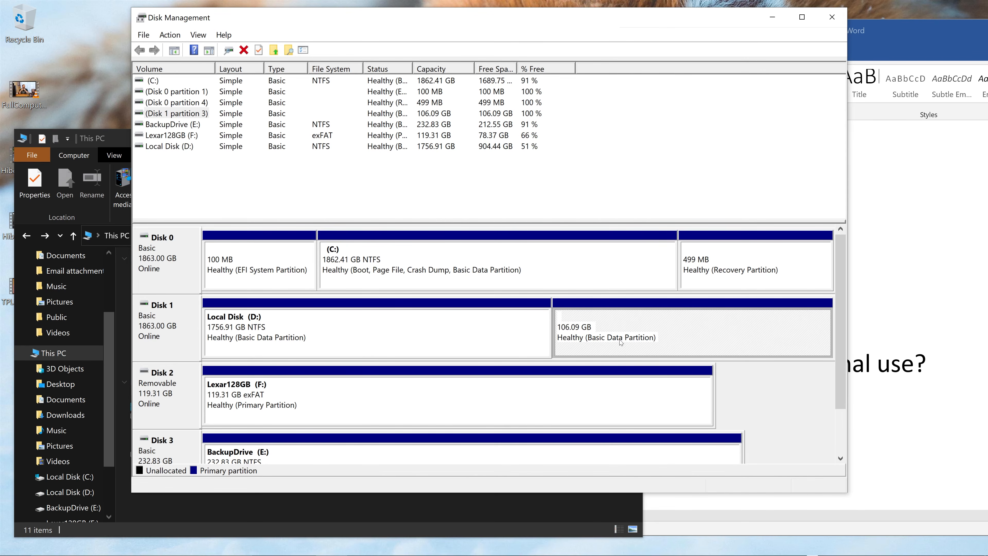
- Try to format the 106.09 GB partition on Disk 1 and dismiss the resulting dialog
right_click(713, 337)
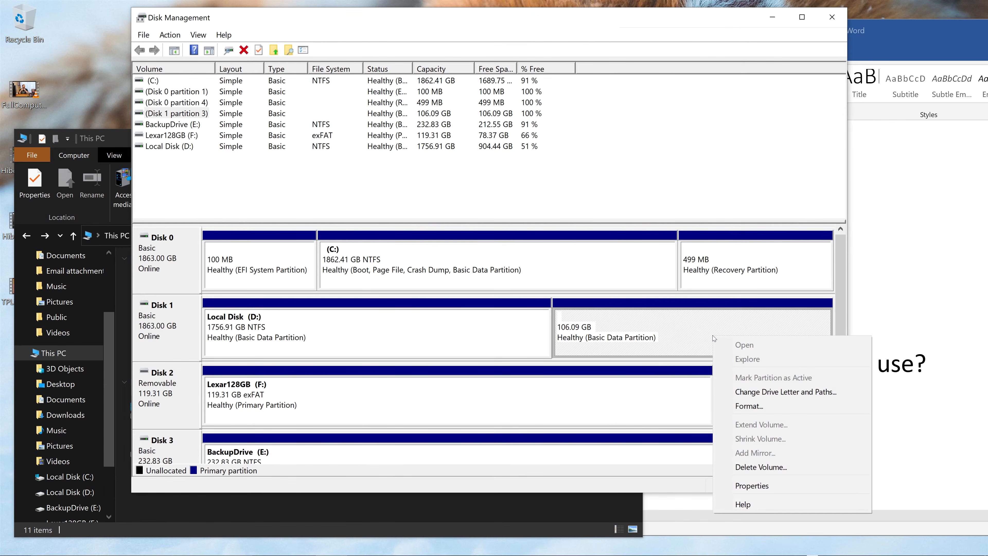
click(749, 405)
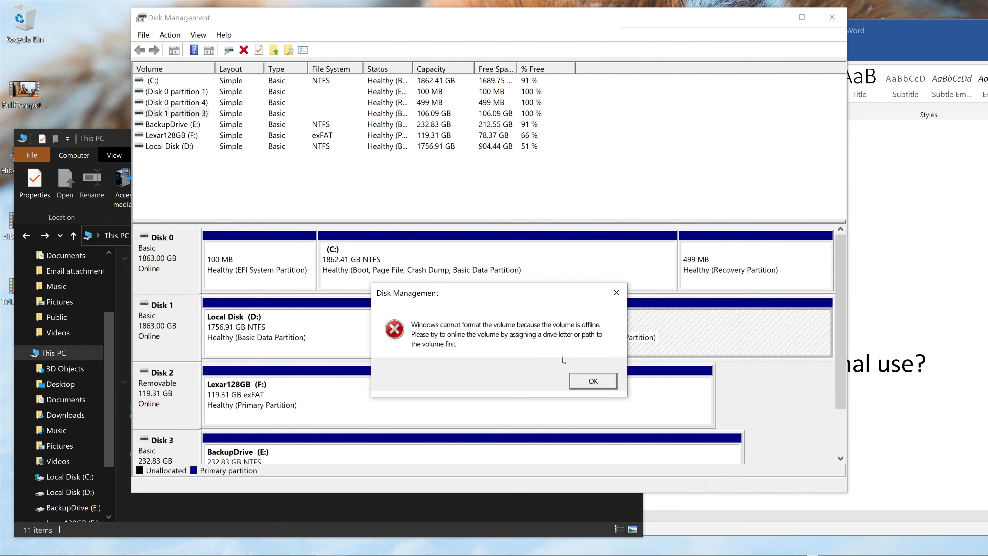
click(594, 380)
- Delete the 106.09 GB volume on Disk 1 and confirm the deletion
right_click(648, 323)
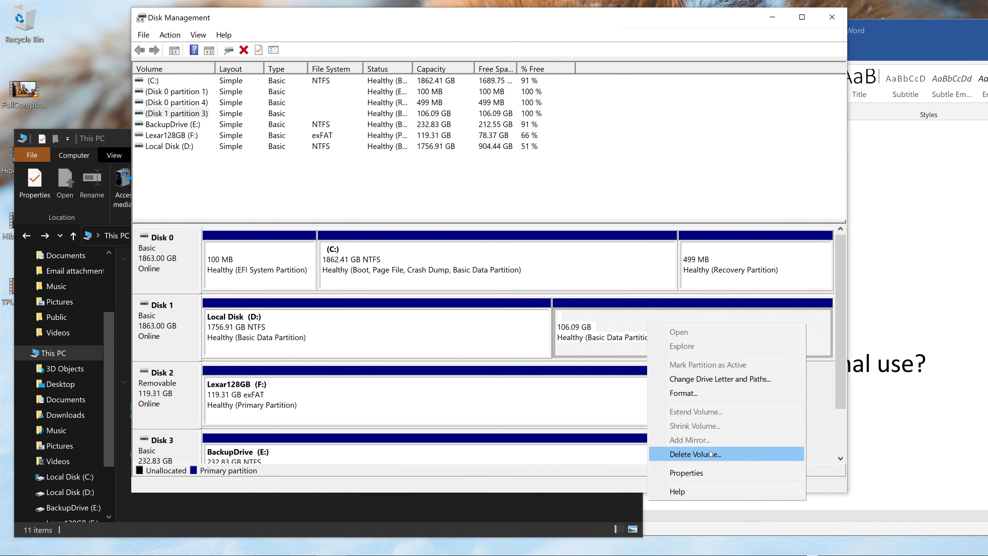
click(693, 453)
click(548, 376)
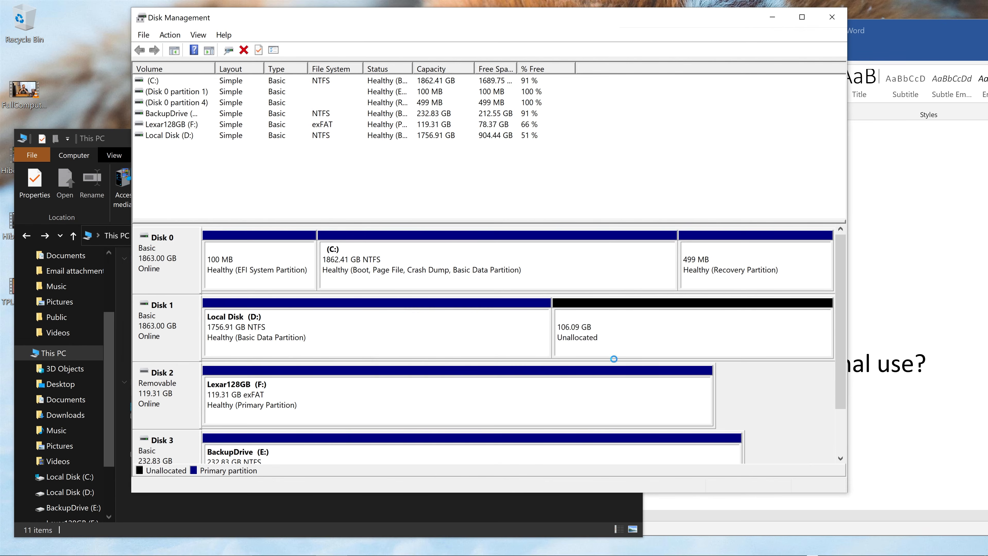
- Create a 108640 MB simple volume in Disk 1's unallocated space, with drive letter G, quick-formatted as NTFS and labelled New Volume
click(625, 328)
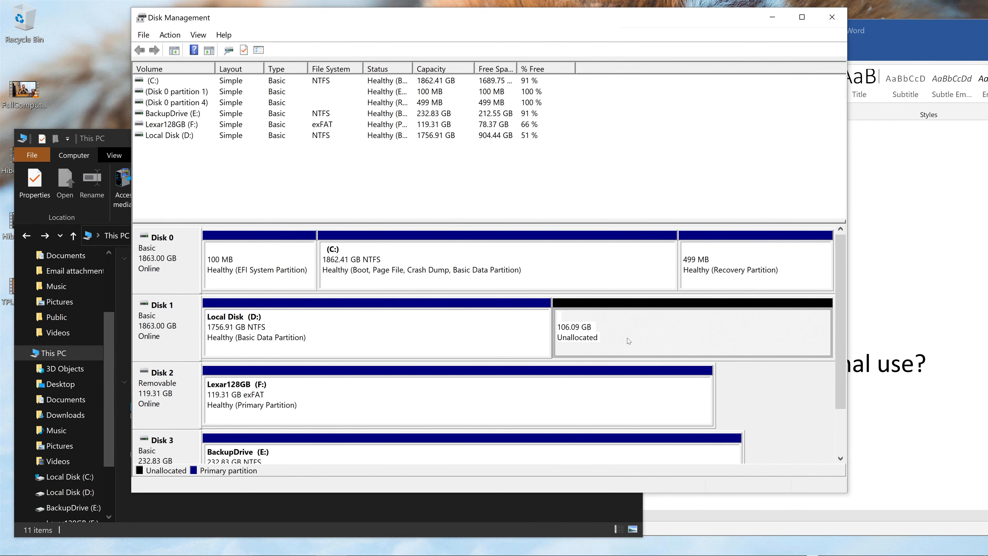
right_click(627, 337)
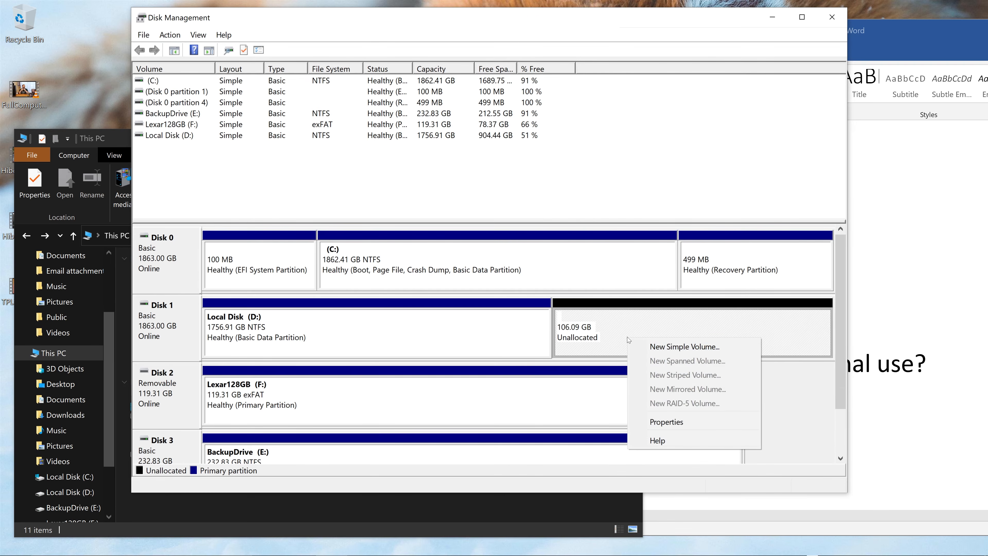
click(660, 346)
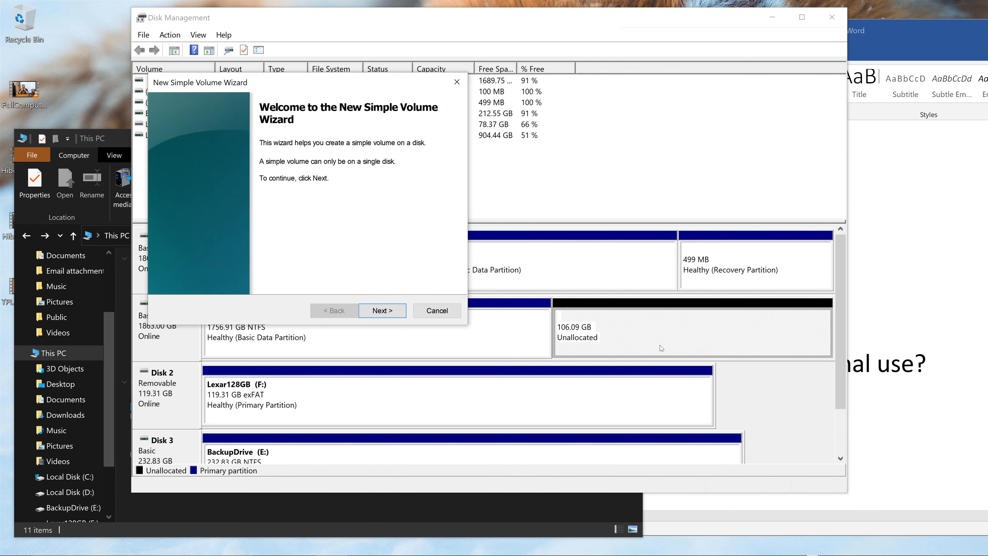
click(388, 307)
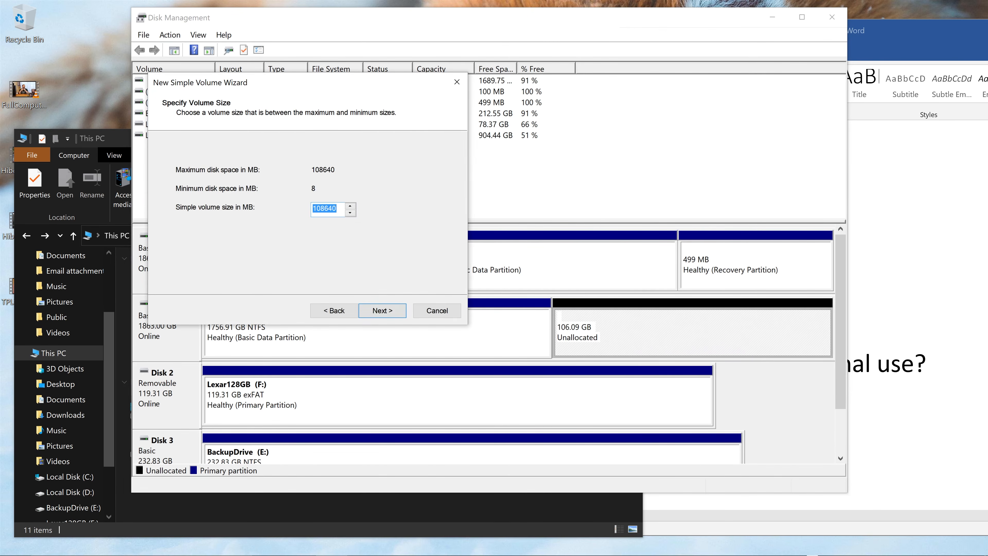
click(392, 316)
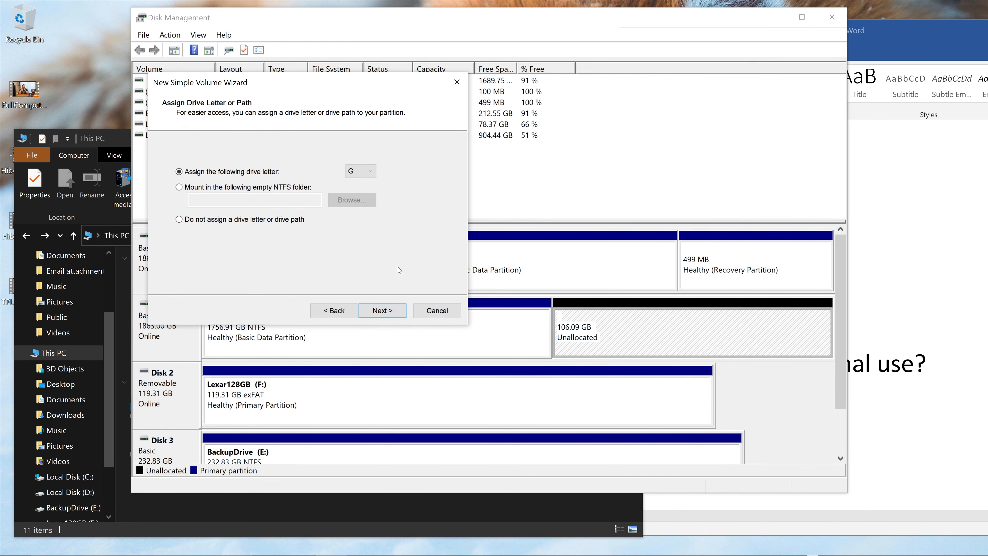
click(389, 311)
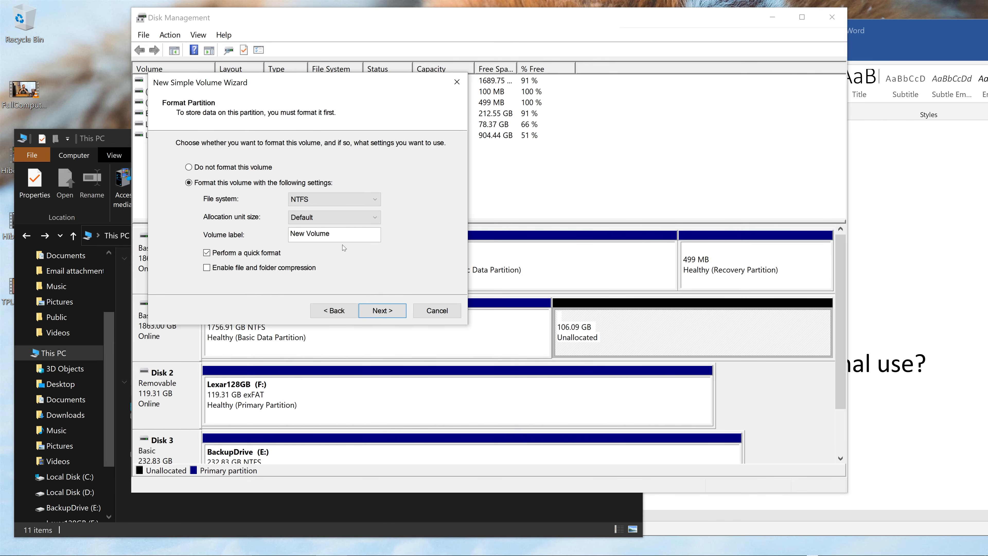
drag(341, 234, 289, 234)
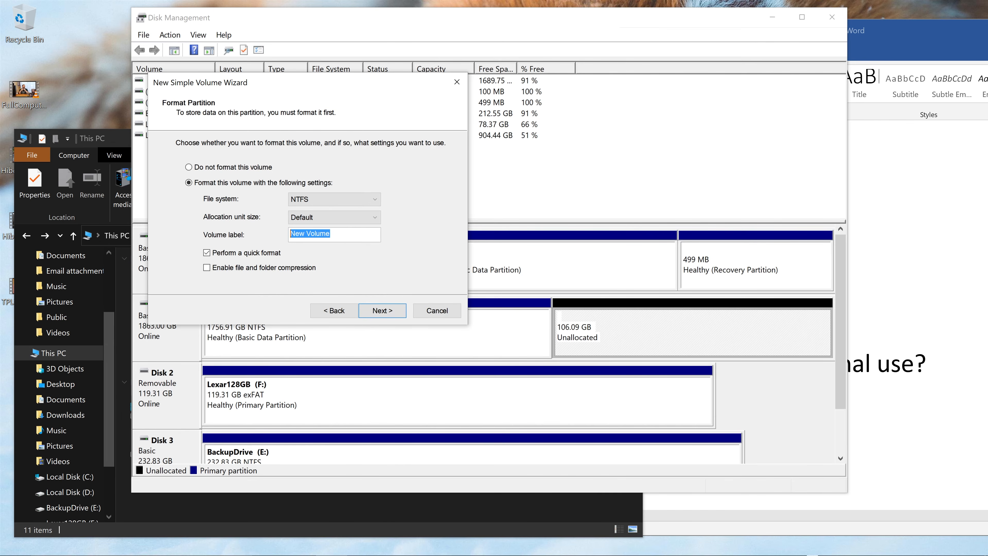
click(389, 313)
click(387, 311)
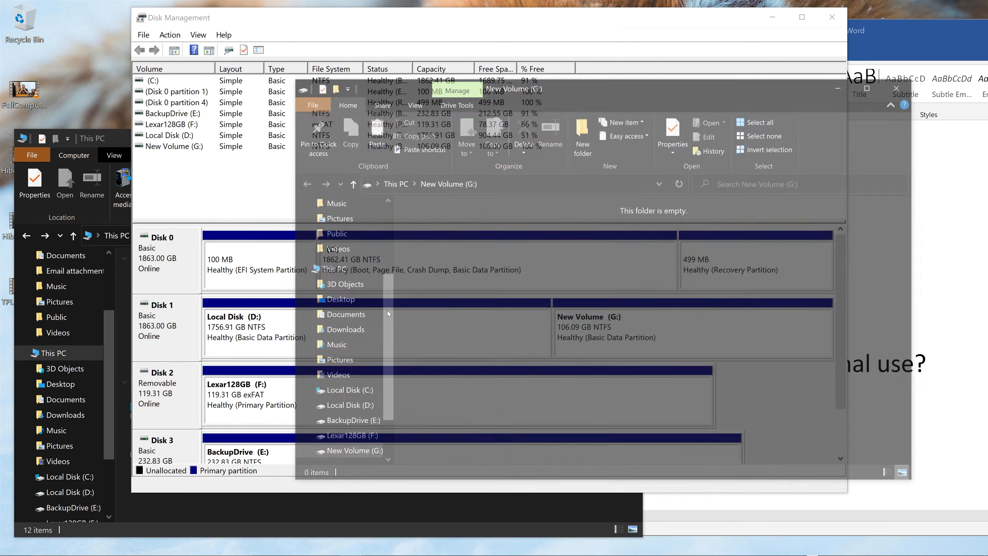
- Inspect New Volume (G:) in File Explorer, return to This PC, and close Disk Management
key(alt+Up)
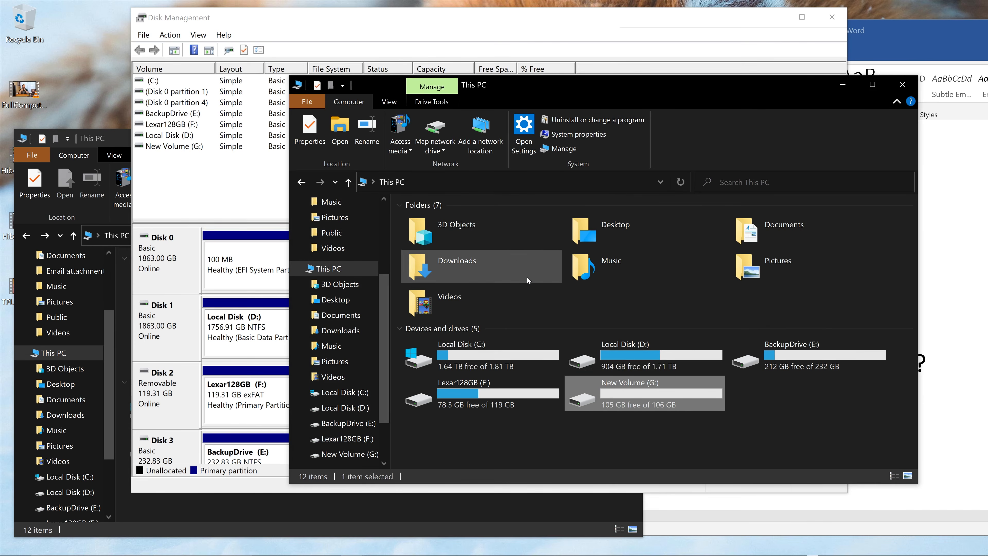
double_click(621, 395)
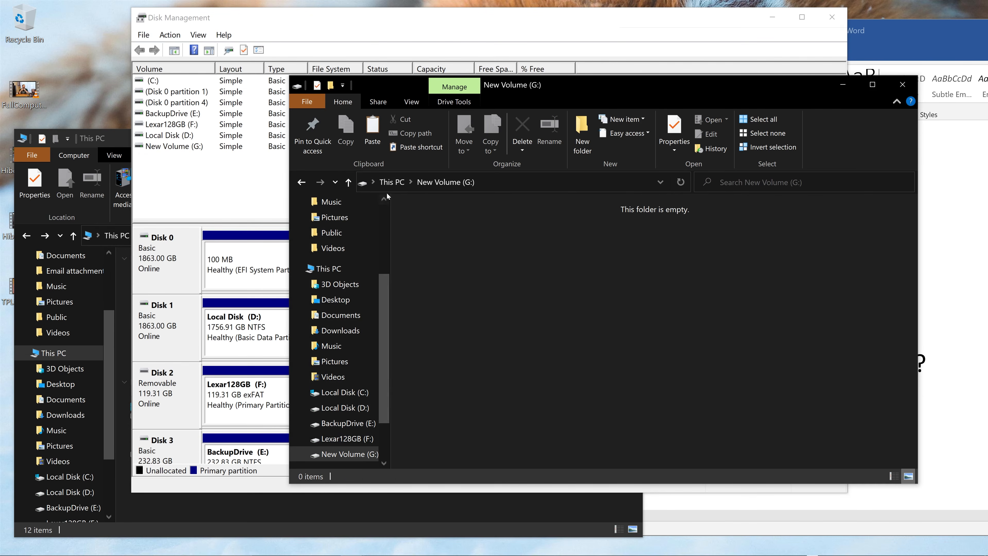
click(398, 183)
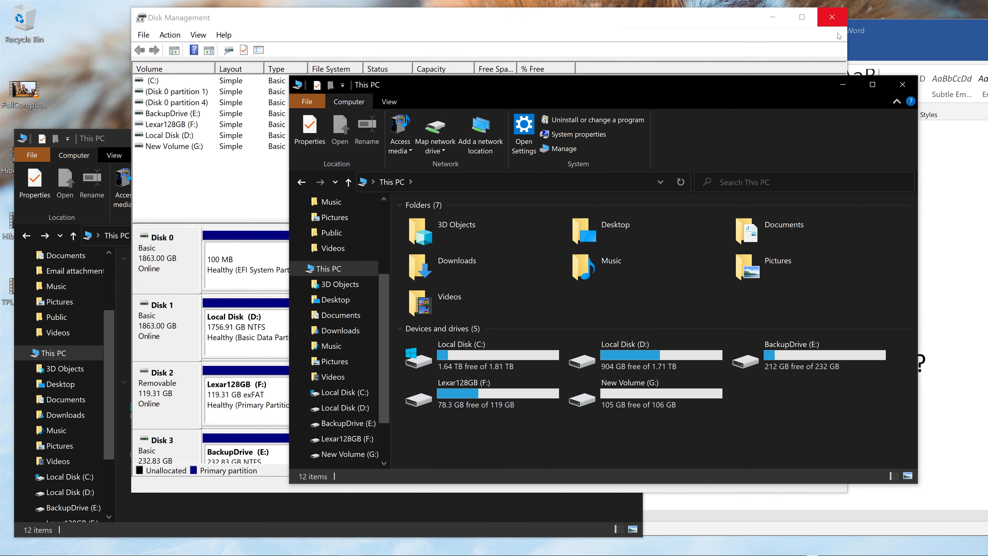
click(828, 16)
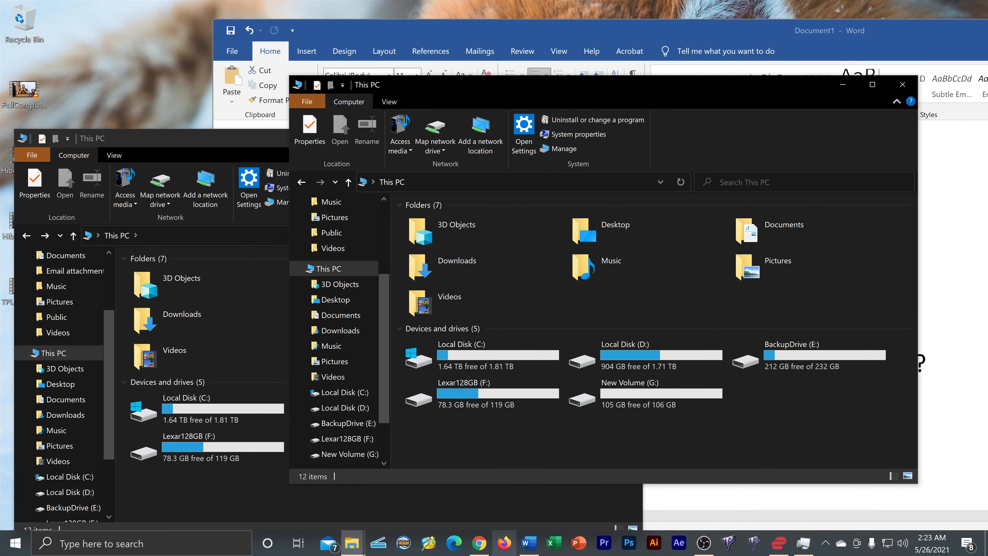
- Open PrimoCache's level-2 storage manager, review the volumes available for conversion, and leave the format dialog without formatting
click(404, 543)
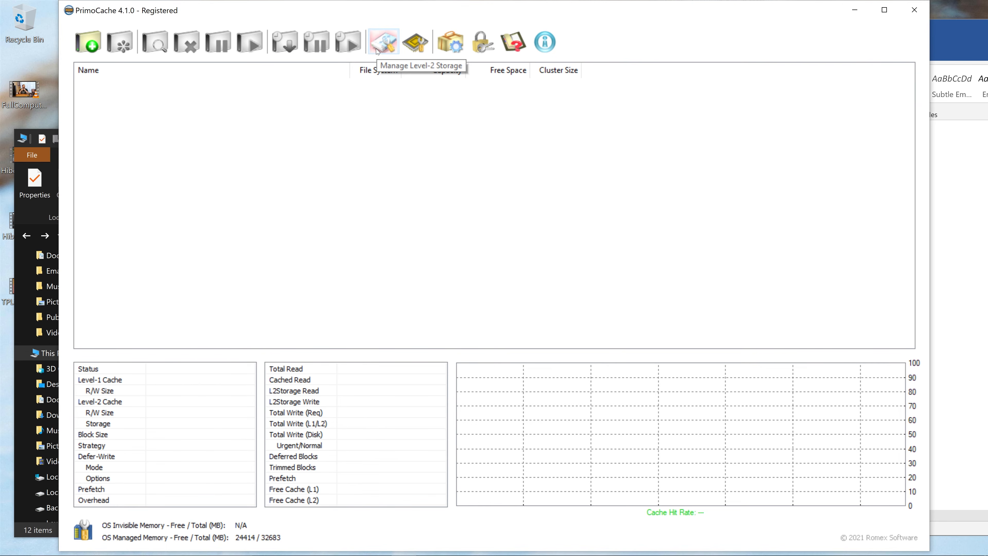
click(375, 49)
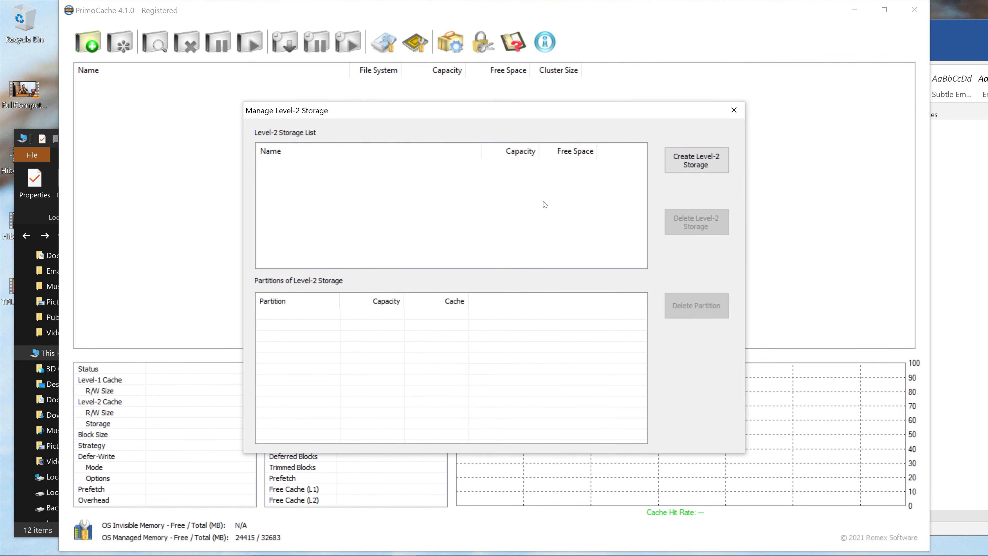
click(681, 172)
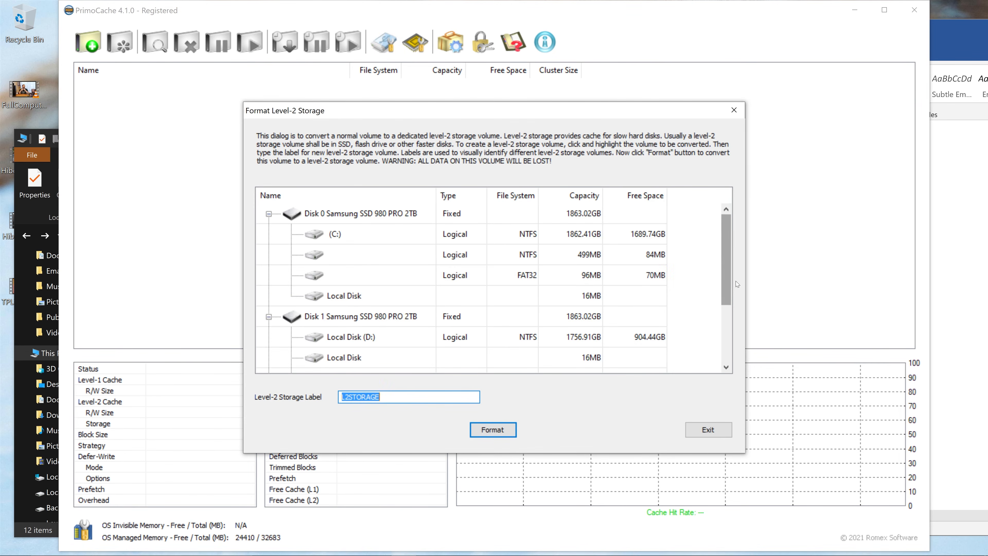
drag(726, 278, 719, 359)
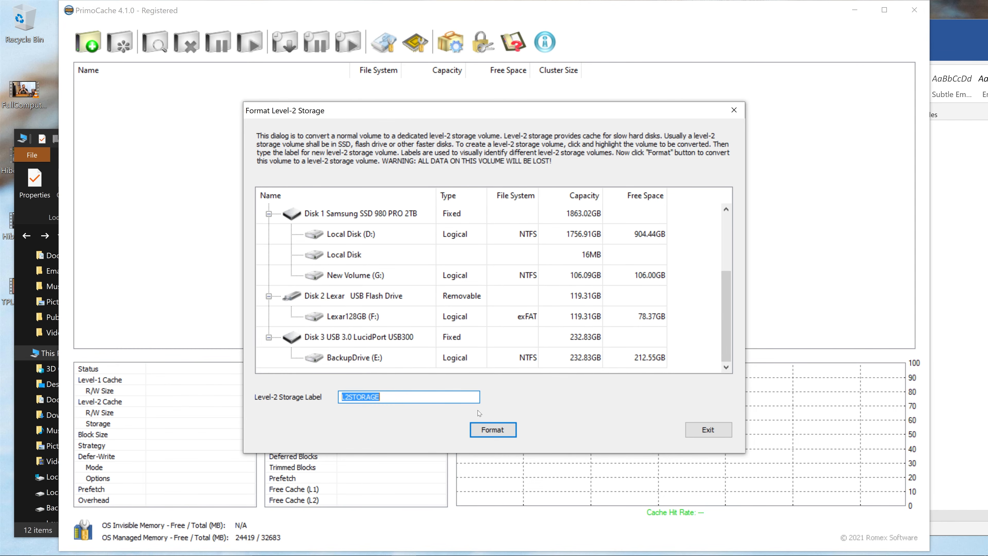
key(Escape)
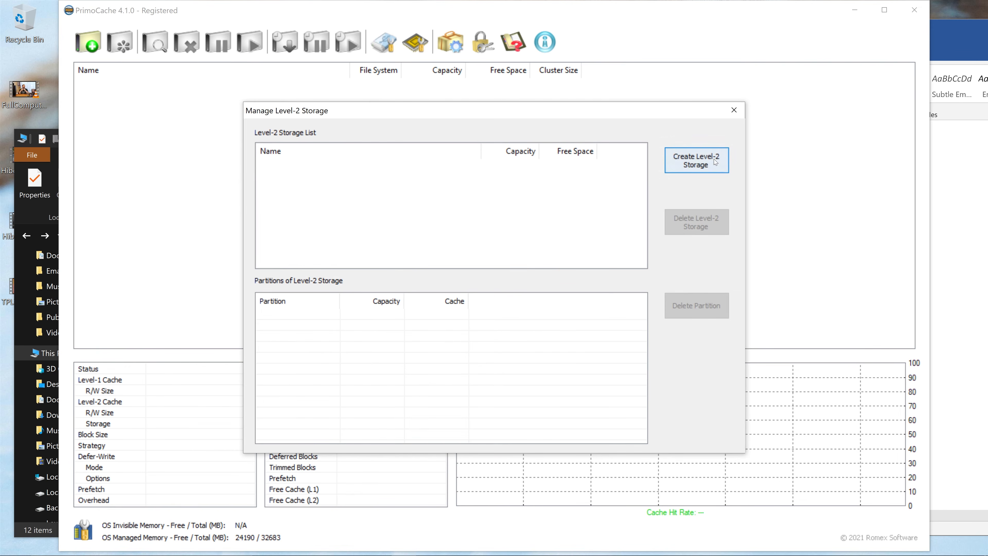
- Convert New Volume (G:) to level-2 storage labelled L2STORAGE and check the drive list in This PC
click(690, 162)
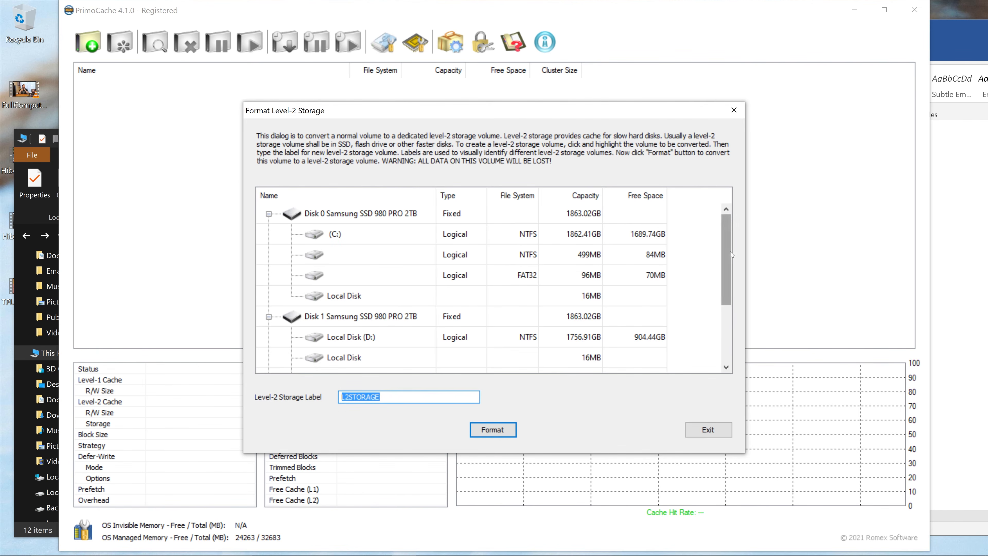
drag(730, 251, 721, 308)
click(370, 276)
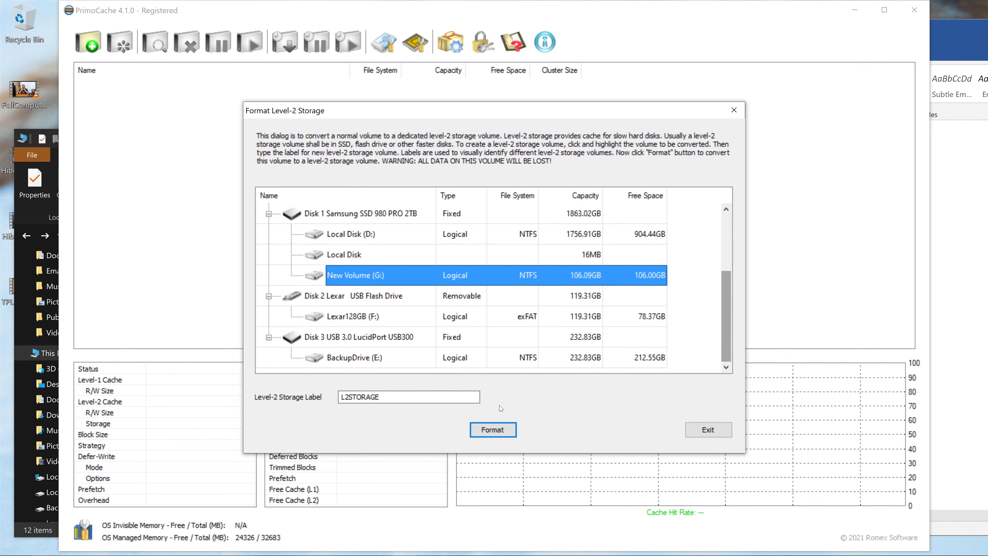
click(493, 433)
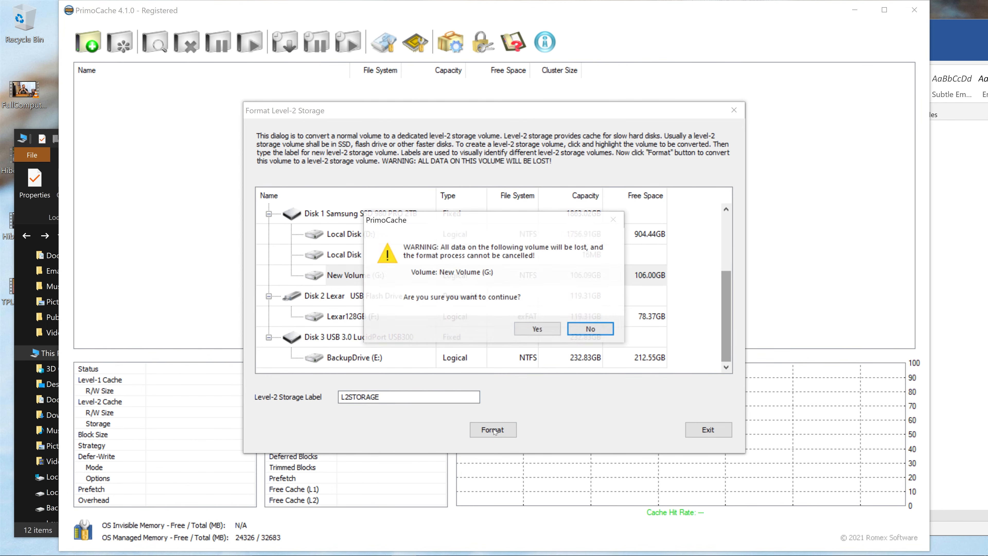
click(545, 332)
click(583, 311)
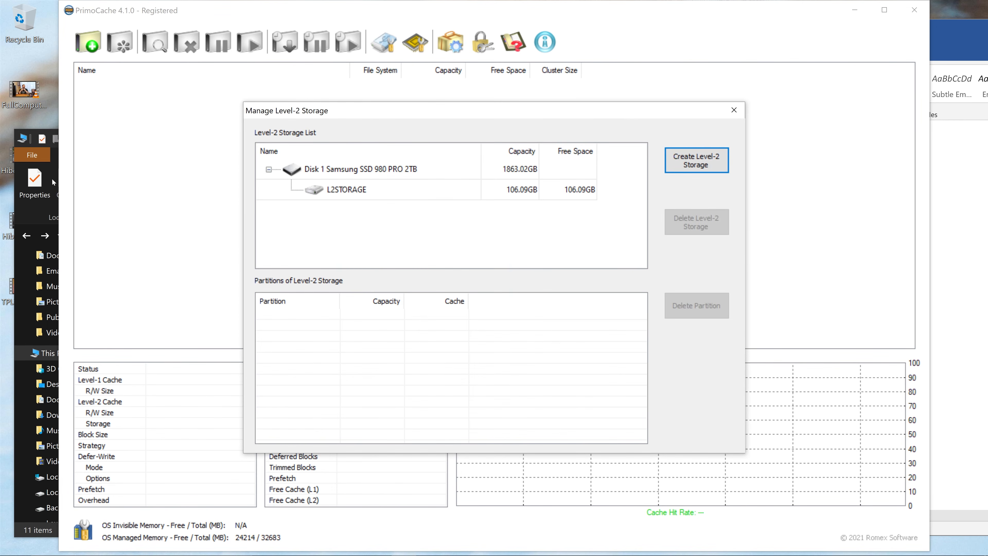
click(28, 212)
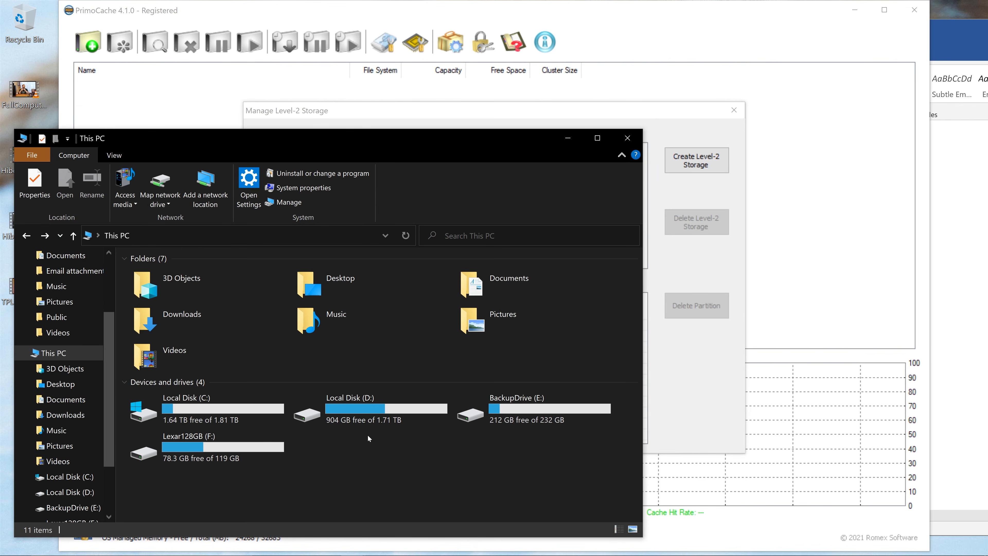
click(646, 273)
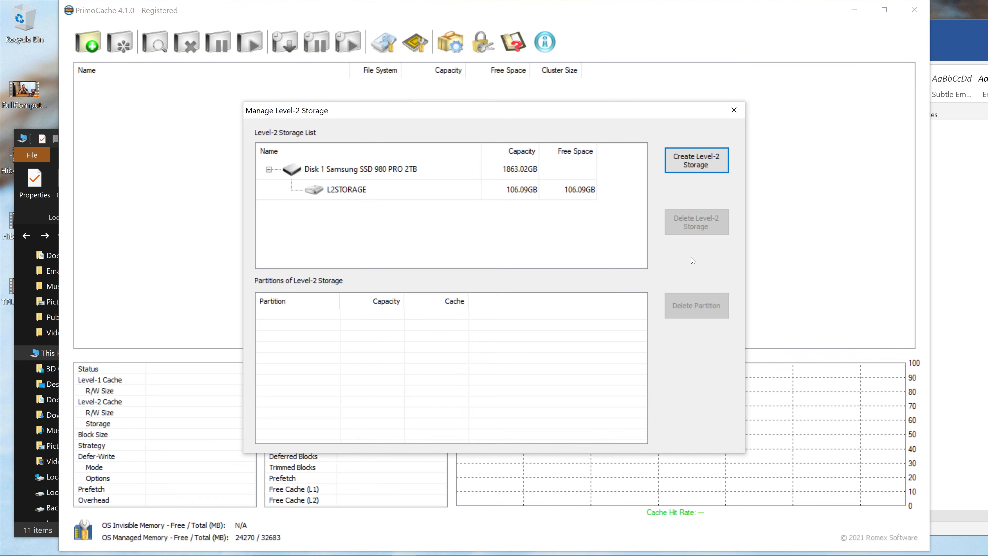
- Delete the L2STORAGE volume, decline assigning a drive letter and formatting, and exit PrimoCache
click(392, 189)
click(696, 221)
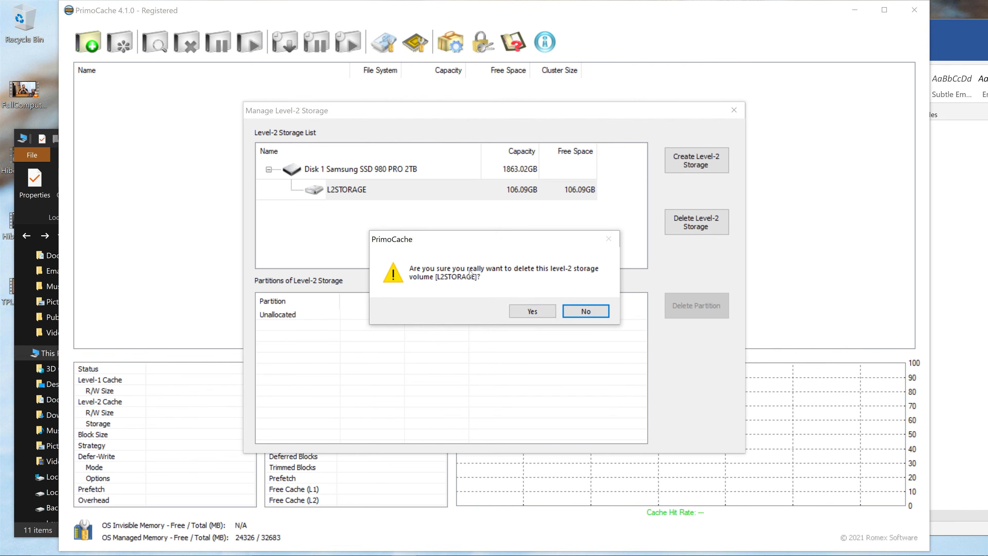
click(535, 314)
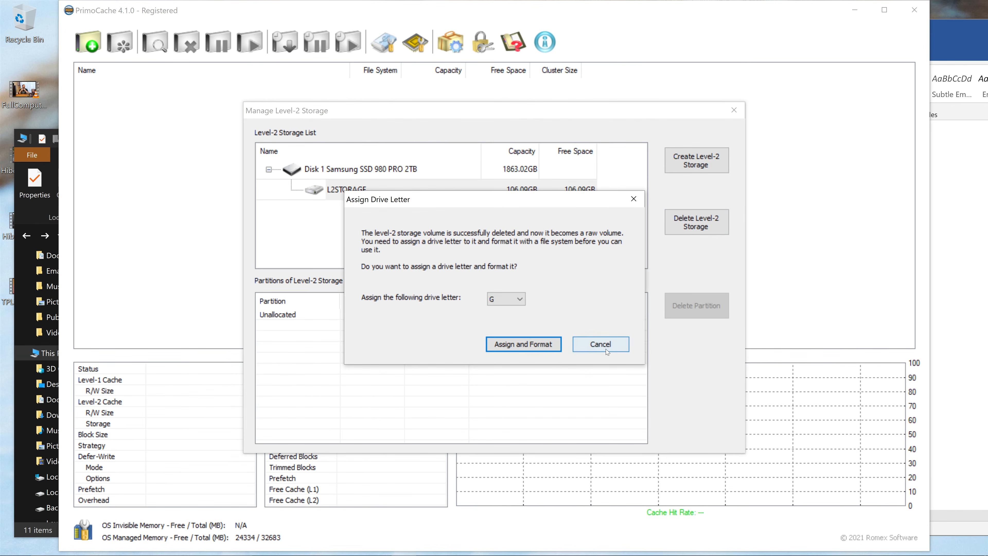
click(606, 348)
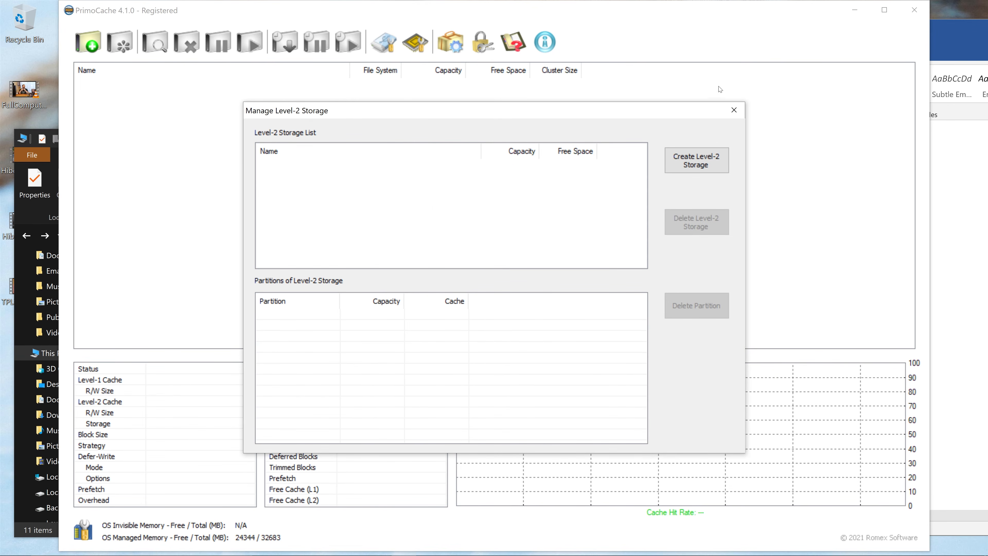
click(734, 110)
click(914, 9)
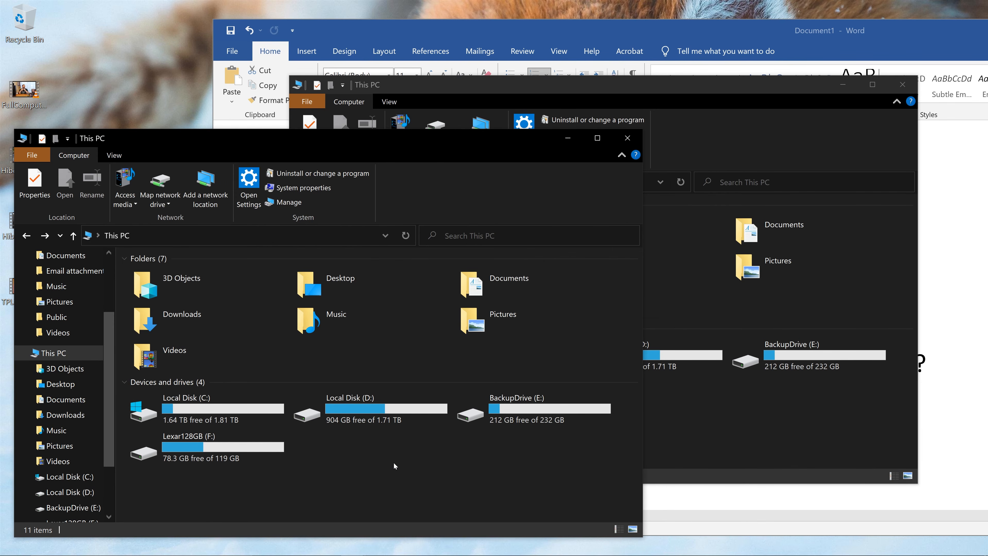
- Open MiniTool Partition Wizard, look through its available disk operations, and maximize its window
mouse_move(331, 548)
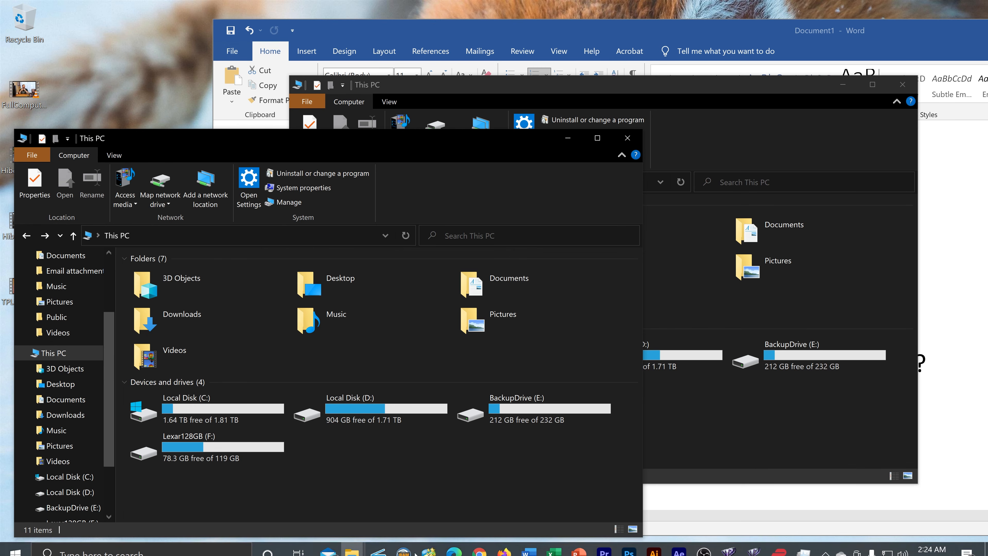
click(428, 542)
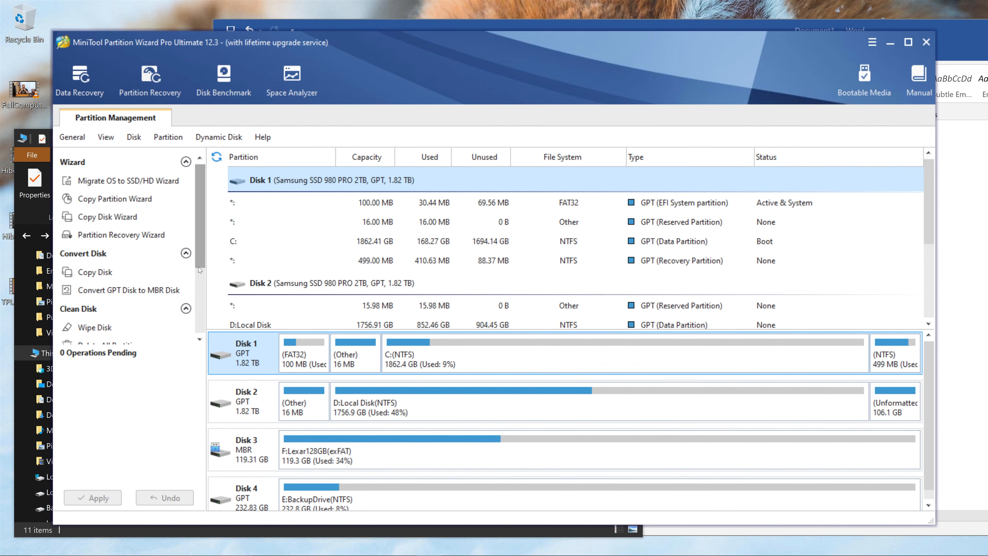
drag(199, 270, 198, 330)
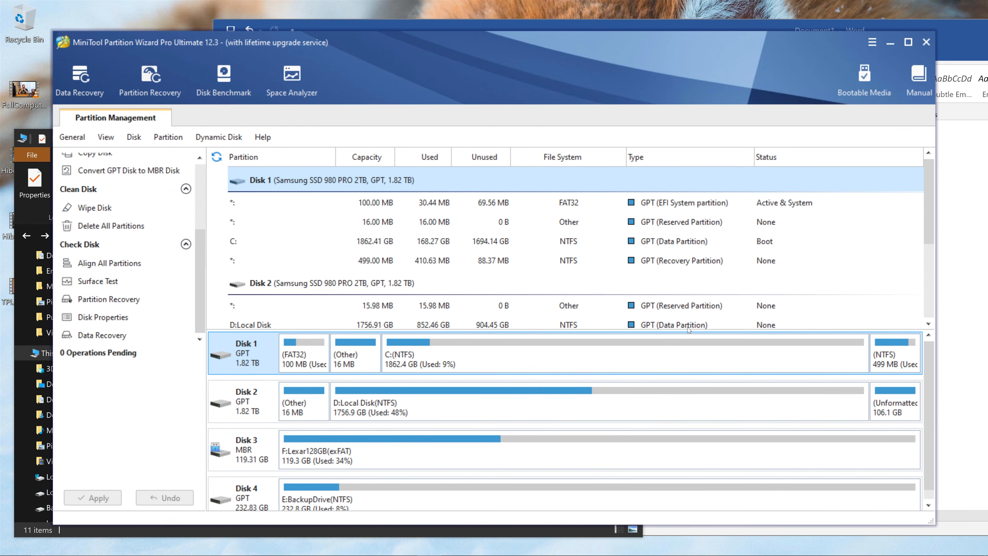
drag(935, 354, 974, 354)
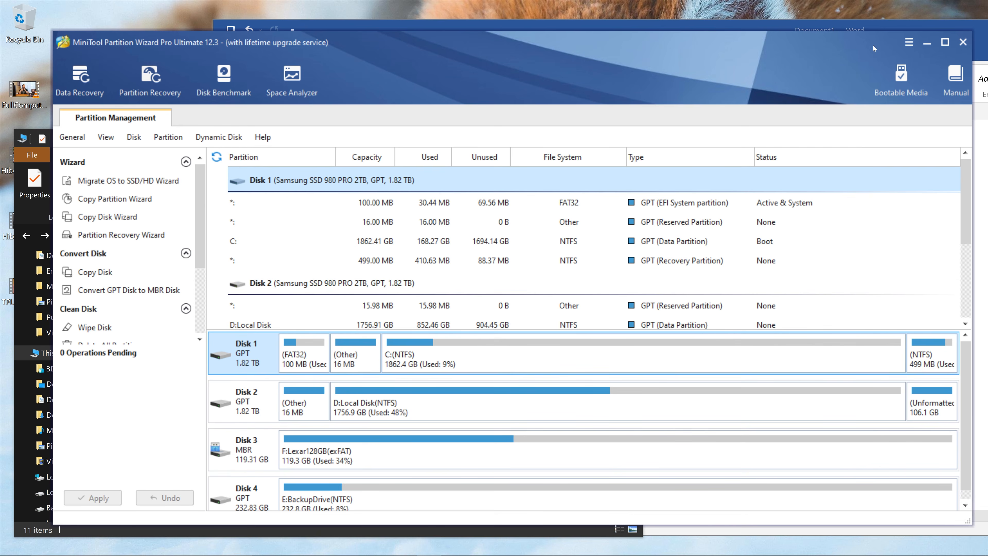
click(944, 41)
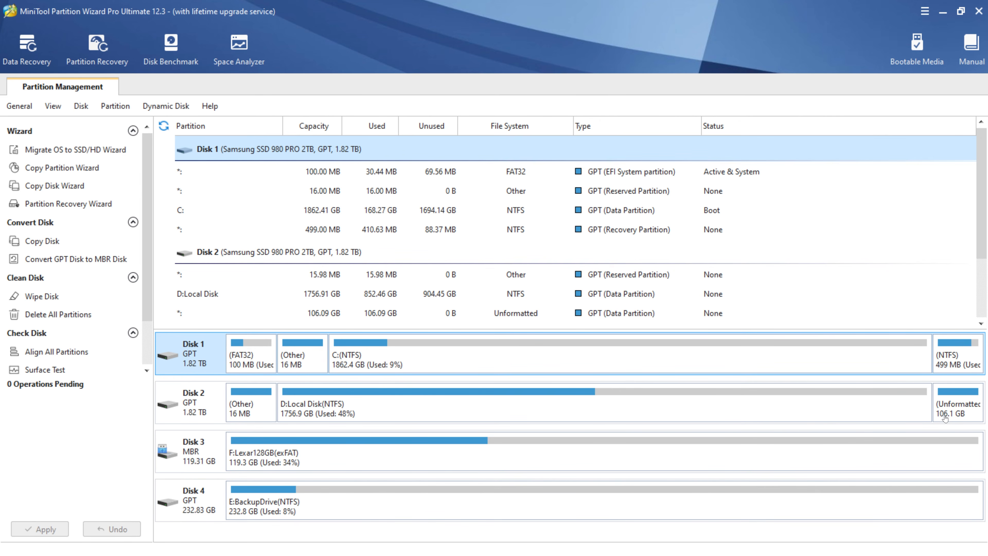
- Format the unformatted 106.1 GB partition on Disk 2 as NTFS with the label Local Disk and default cluster size, and apply the change
right_click(965, 414)
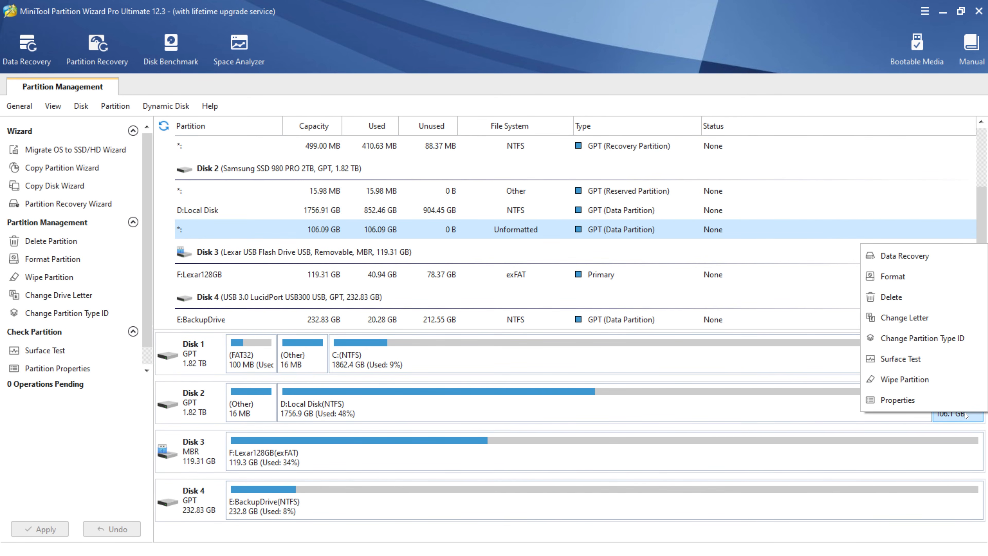
click(918, 277)
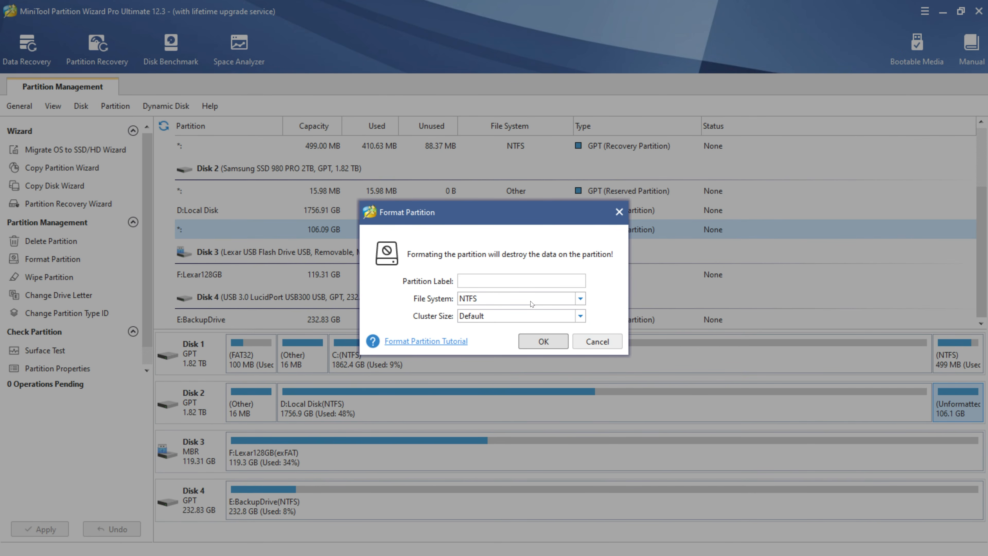
text(Local Disk)
click(541, 342)
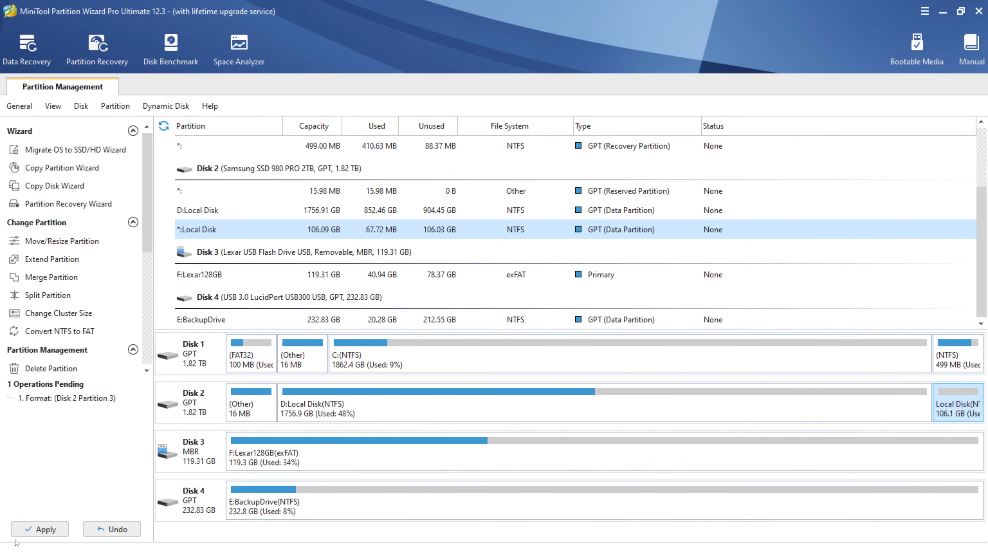
click(41, 530)
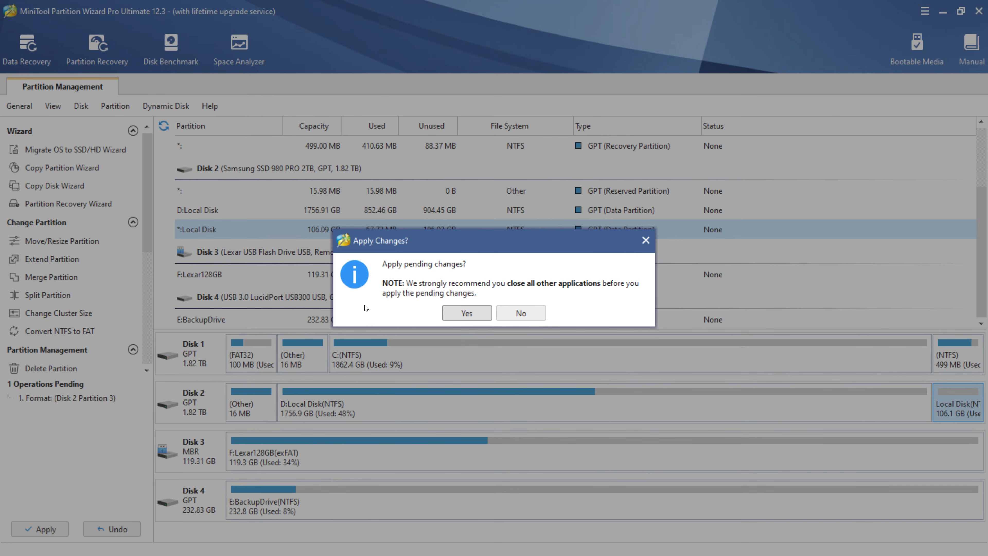
click(467, 311)
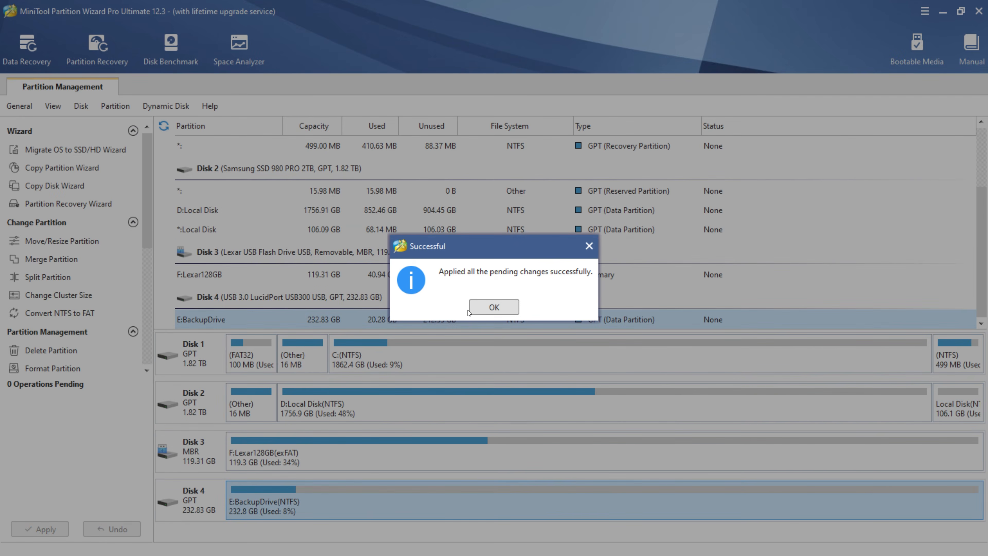
click(490, 307)
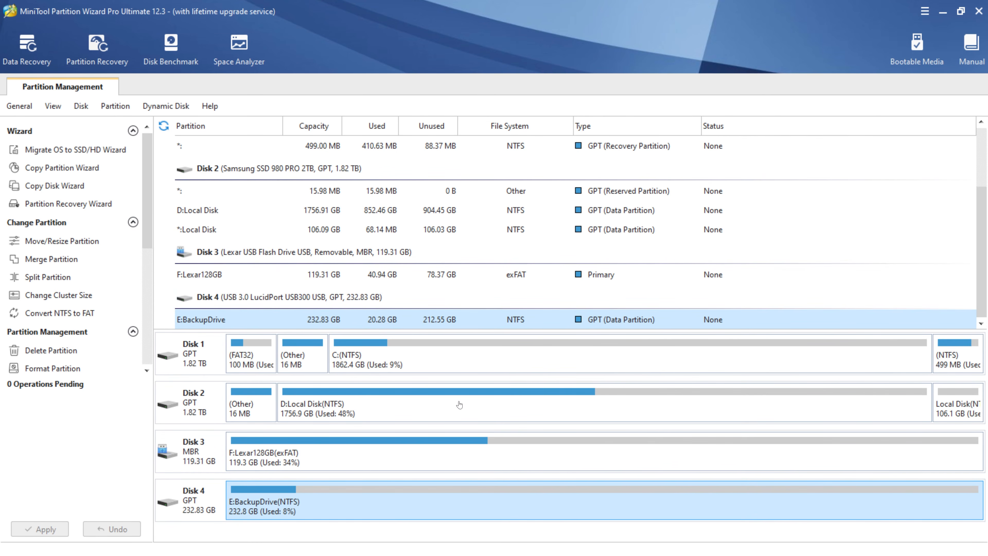
- Assign drive letter G: to the newly formatted Local Disk partition on Disk 2 and apply the pending change
right_click(921, 229)
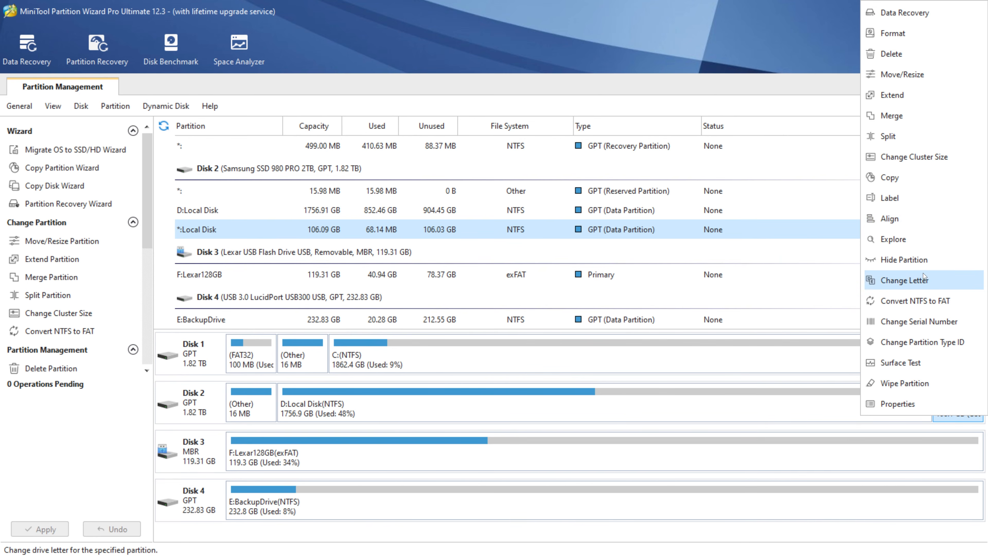
click(924, 280)
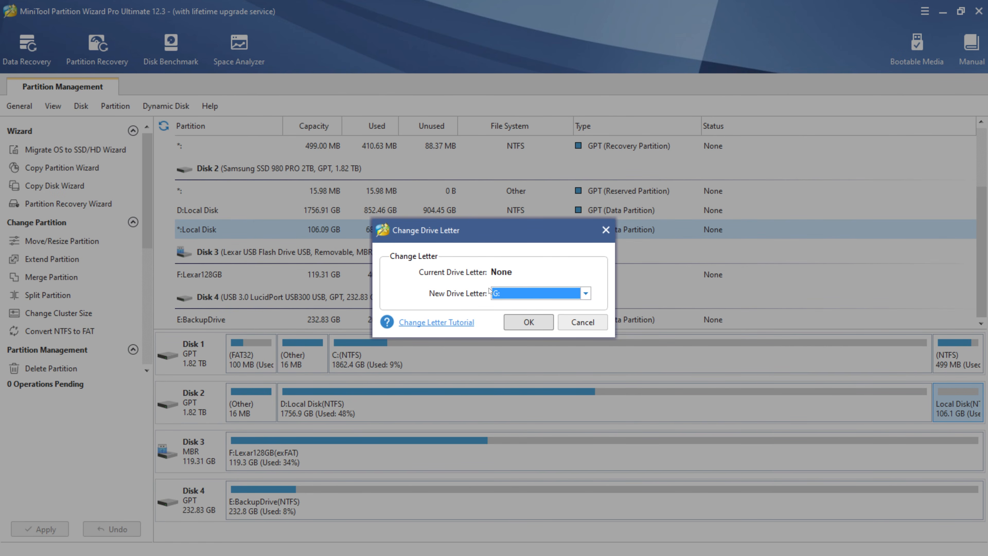
click(528, 321)
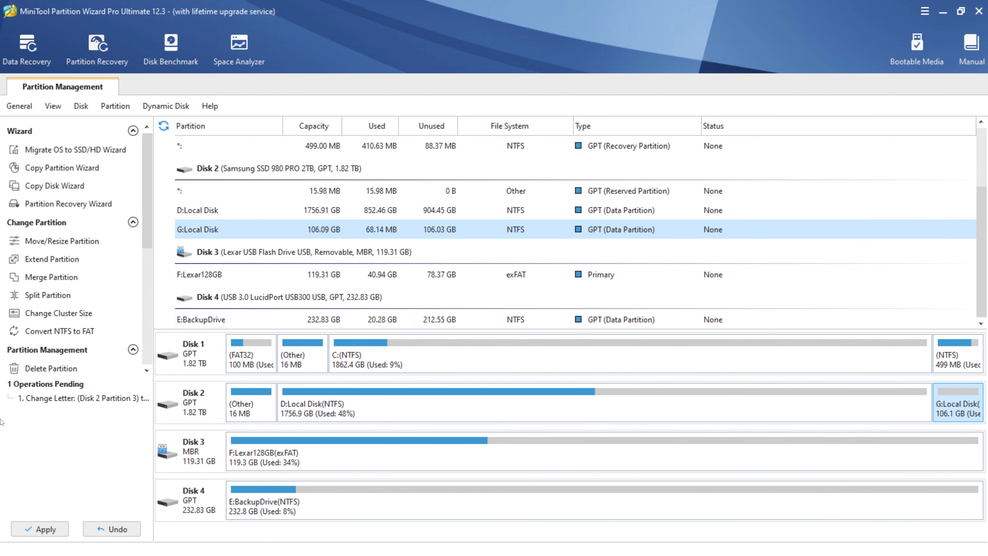
click(39, 531)
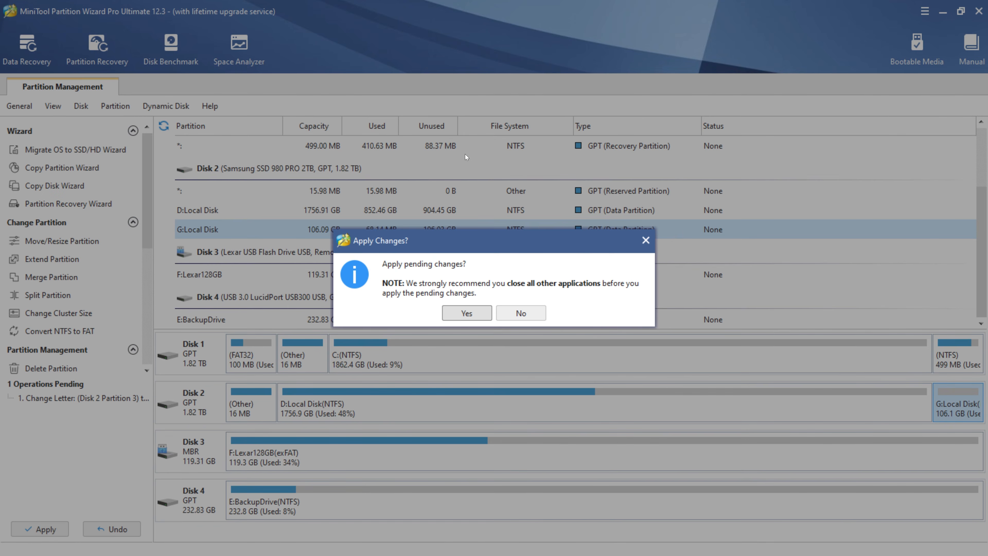
click(466, 314)
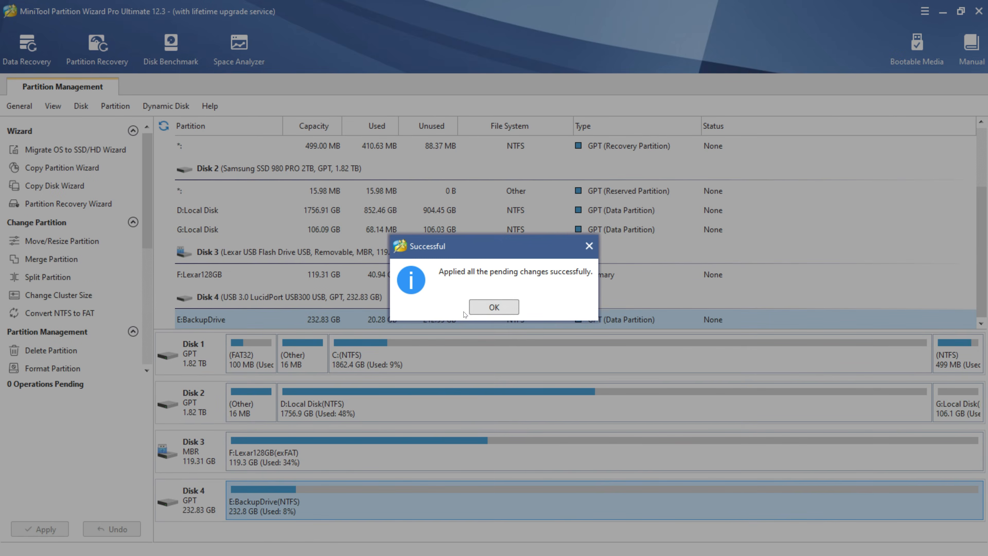
click(488, 308)
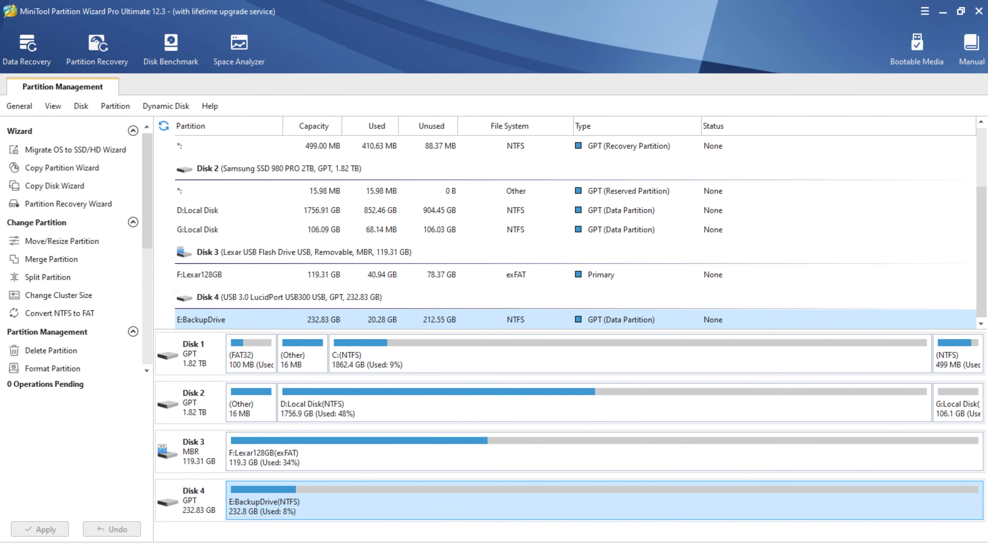
- Switch to File Explorer, inspect the contents of Local Disk (G:), and return to This PC to check its capacity
key(super)
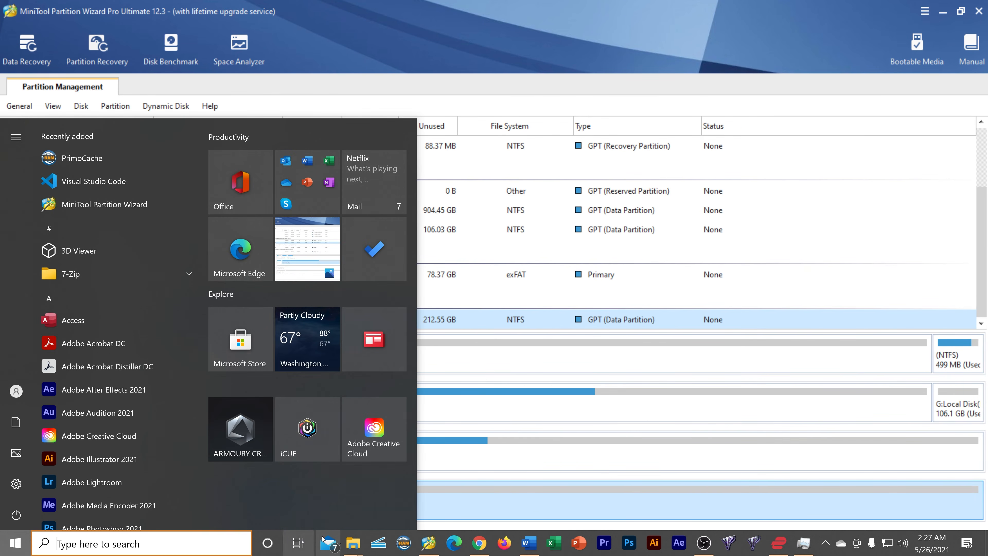
mouse_move(349, 547)
click(414, 488)
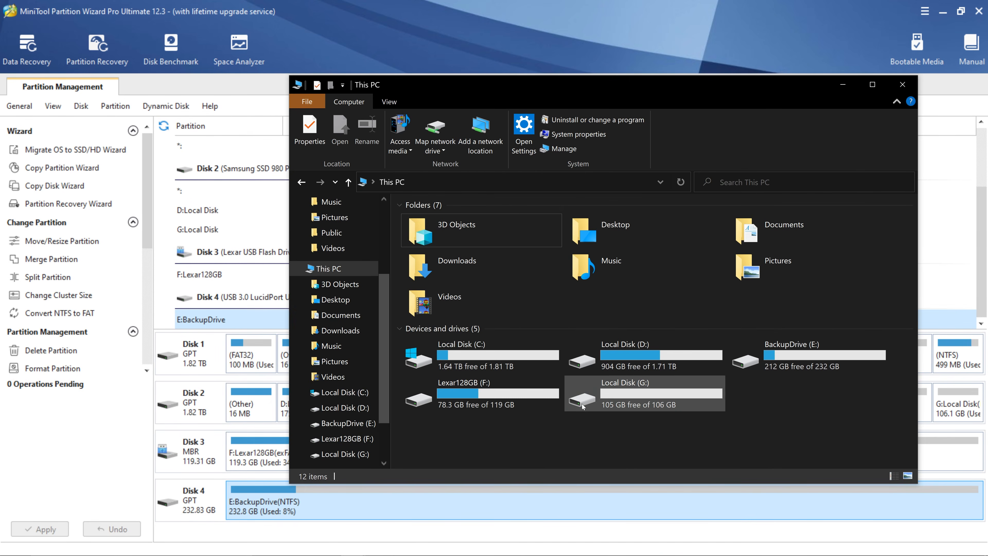
double_click(630, 406)
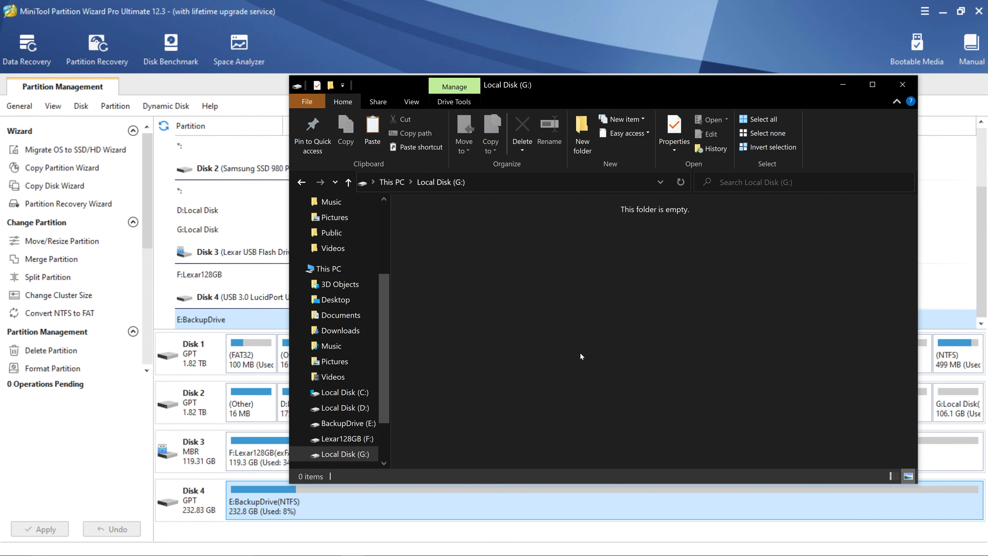
click(302, 182)
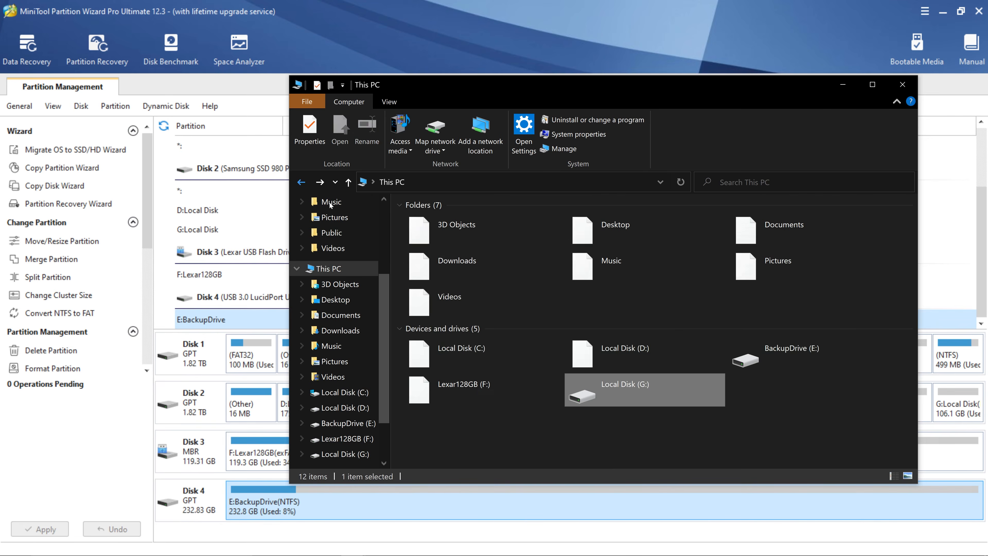
click(756, 409)
click(679, 399)
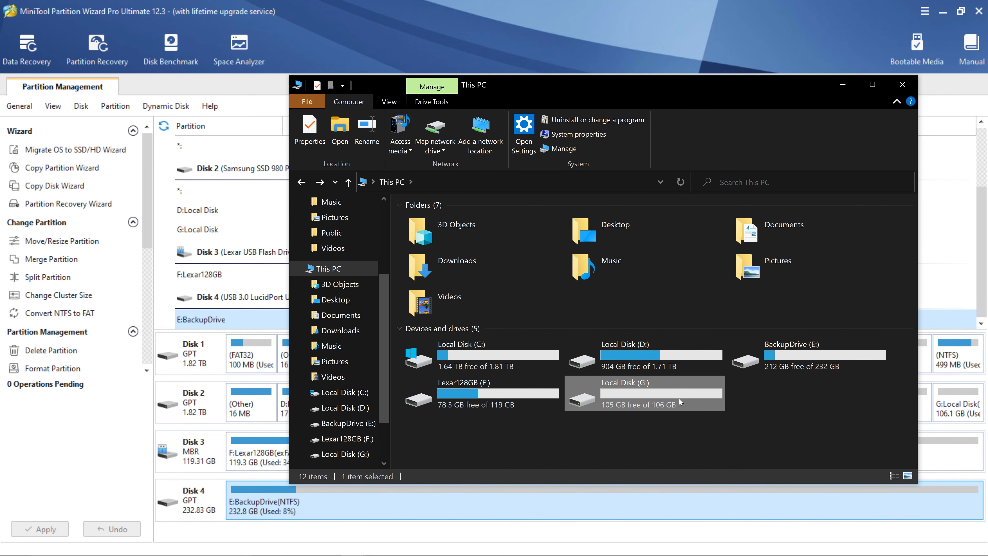
click(764, 410)
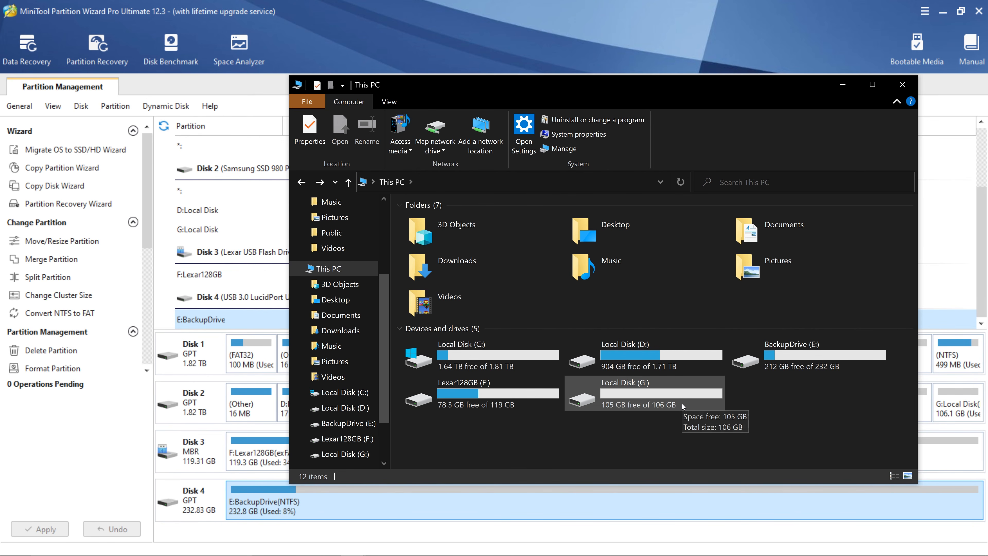